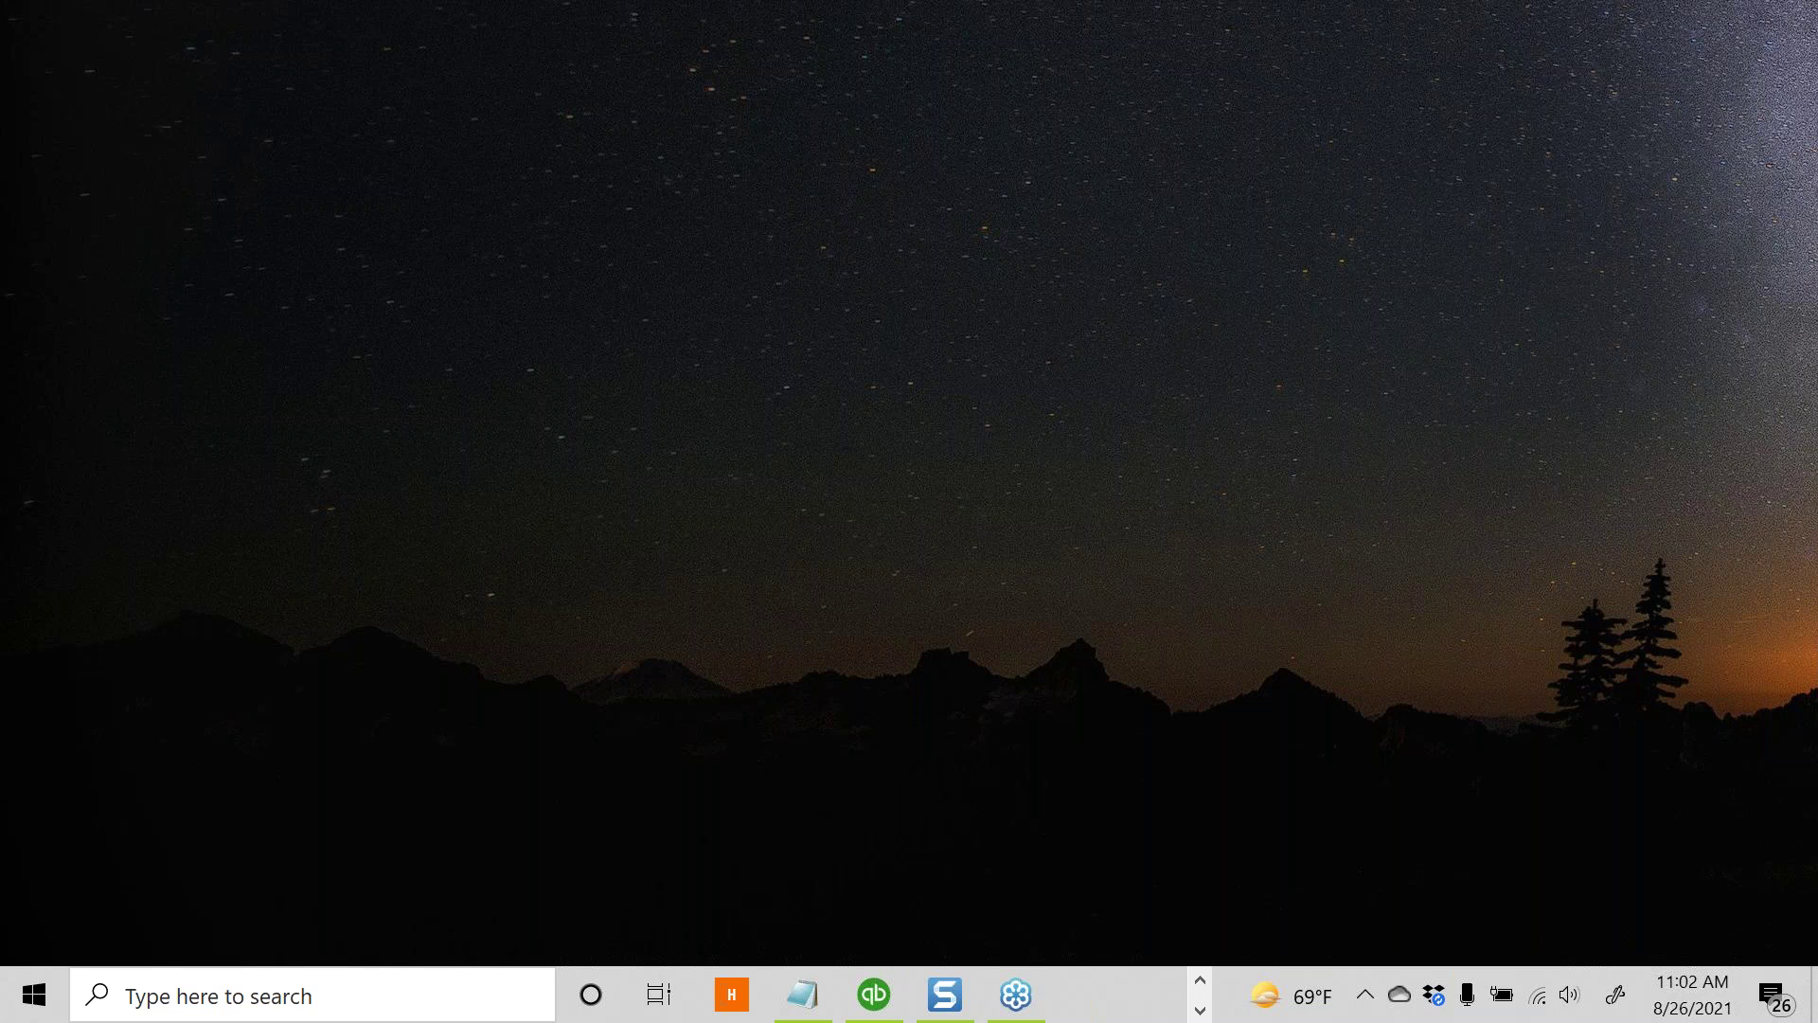
Open the Knackly website's pricing page in a new browser tab and review the features of the Basic, Plus and Professional plans
key(ctrl+super+Right)
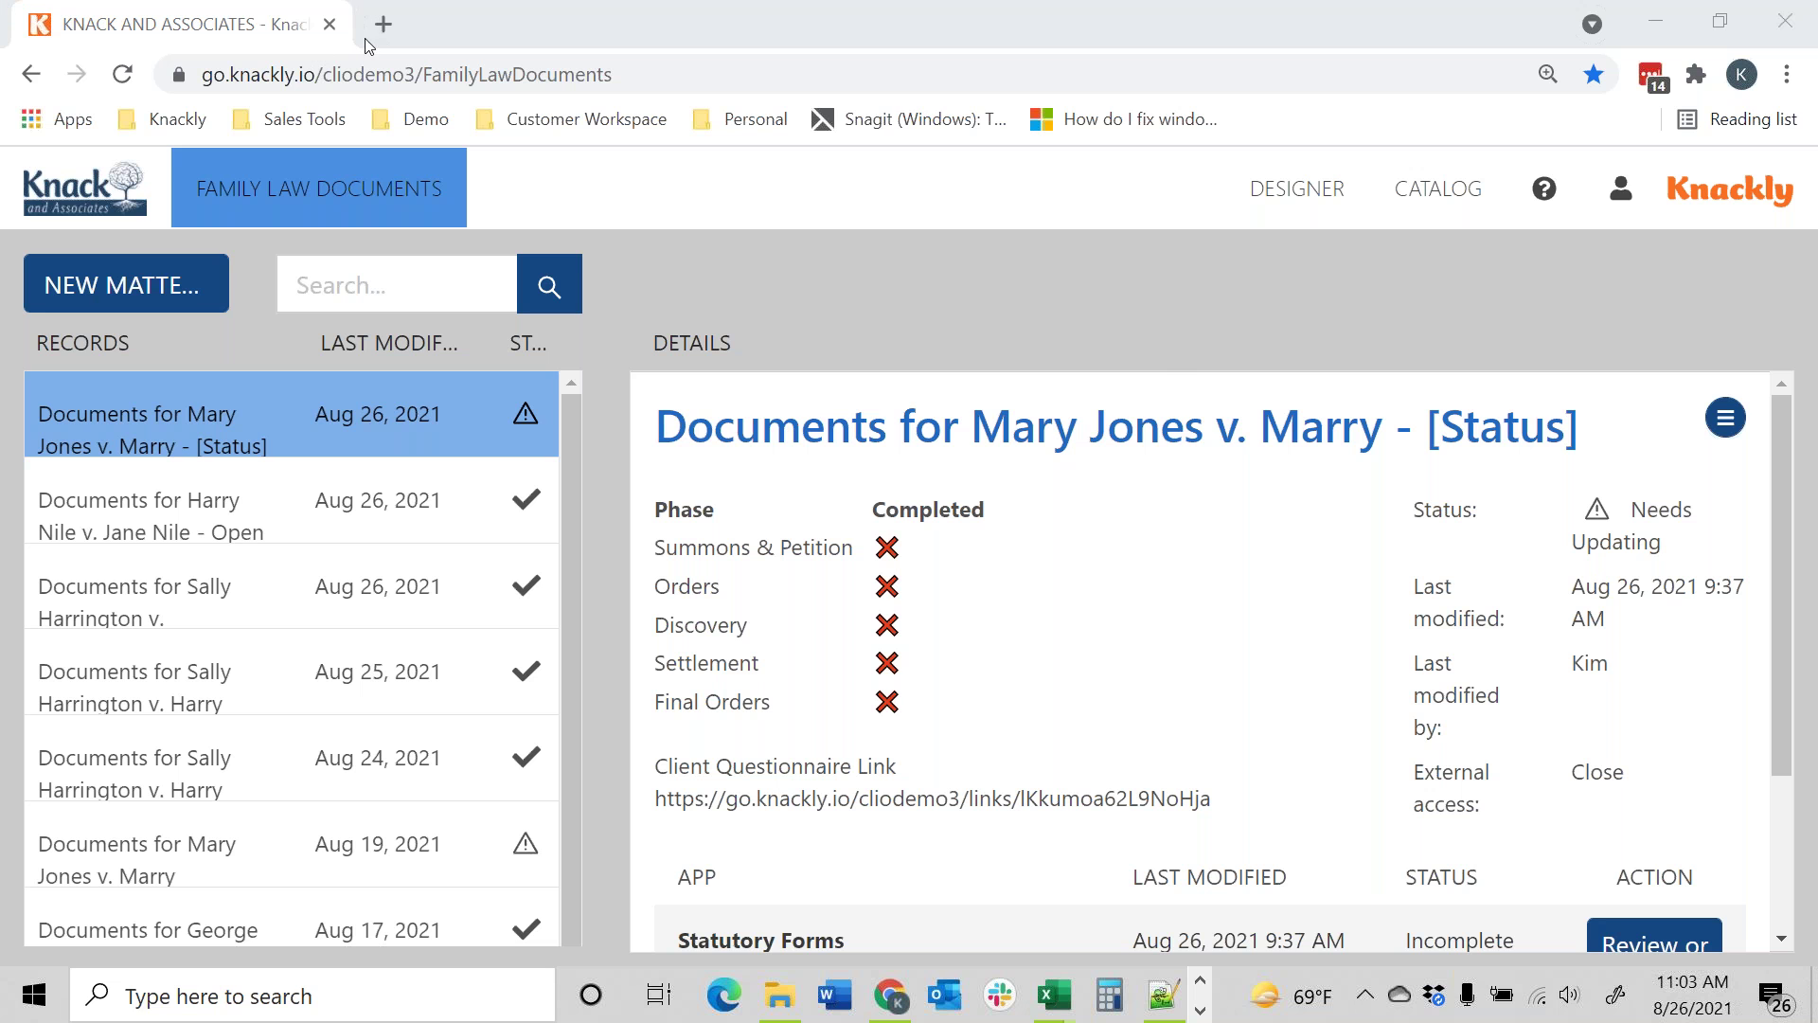
click(384, 23)
click(406, 76)
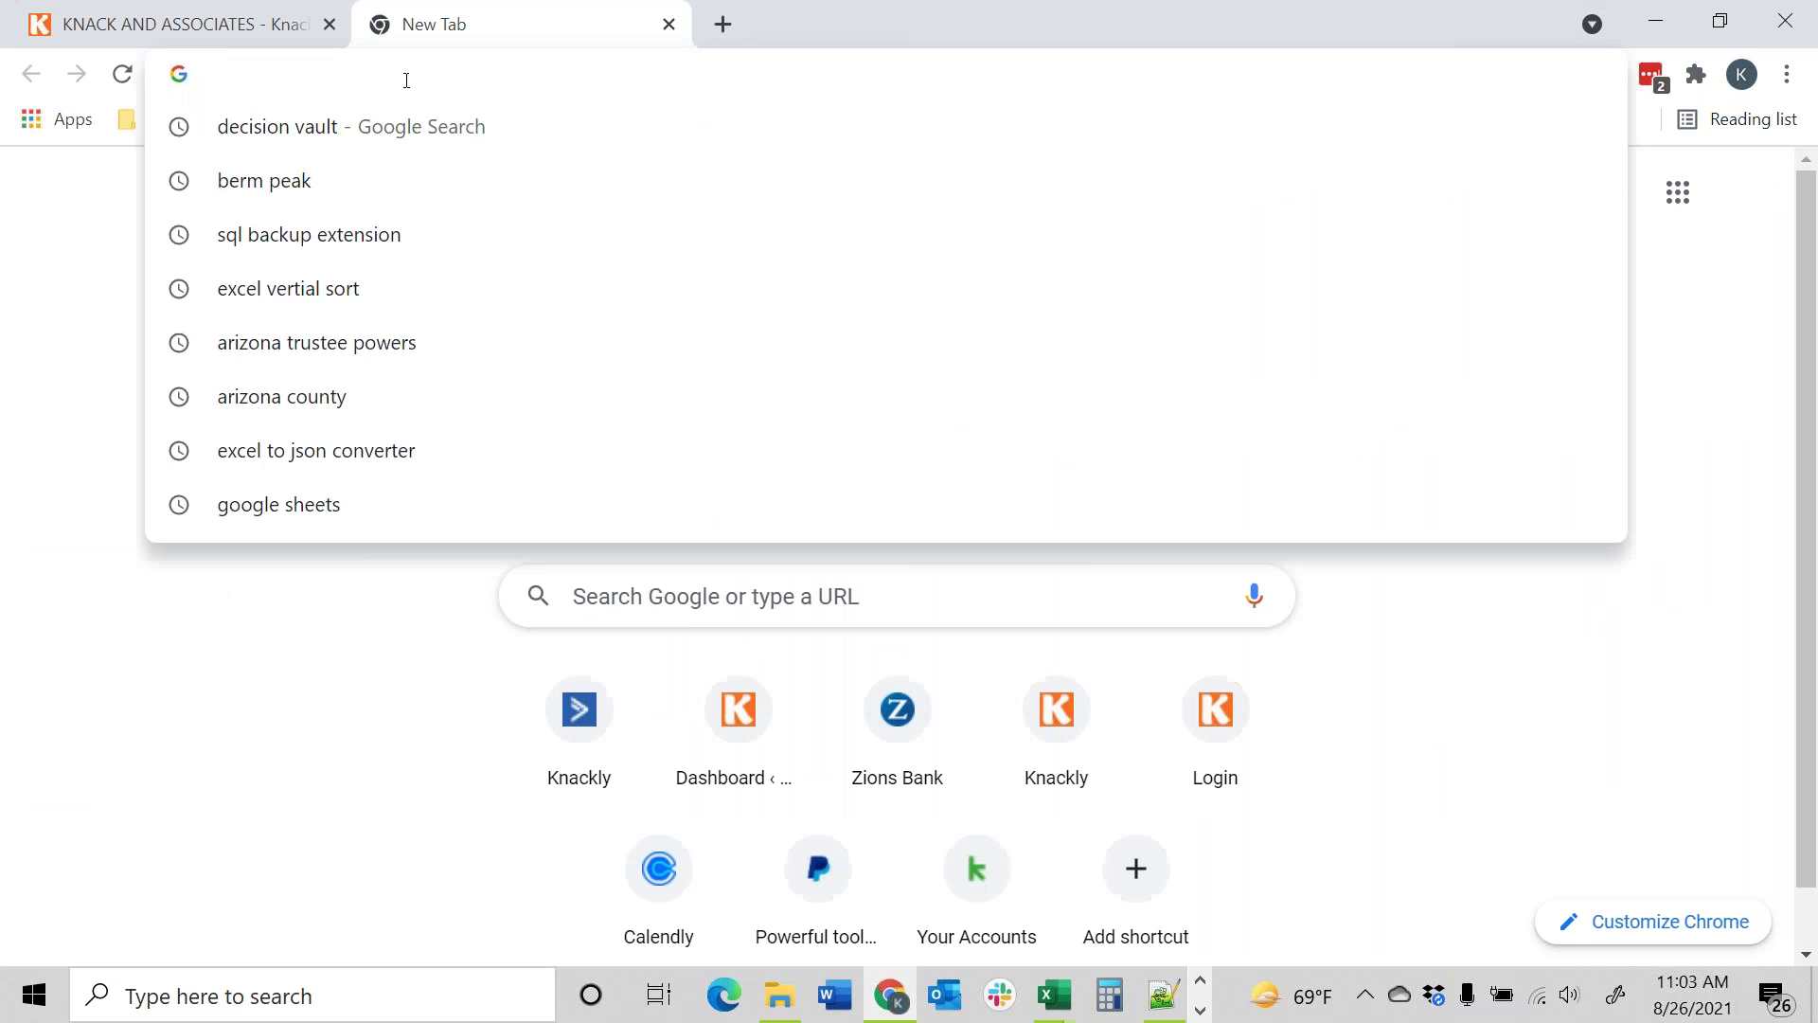
text(knackly)
key(Return)
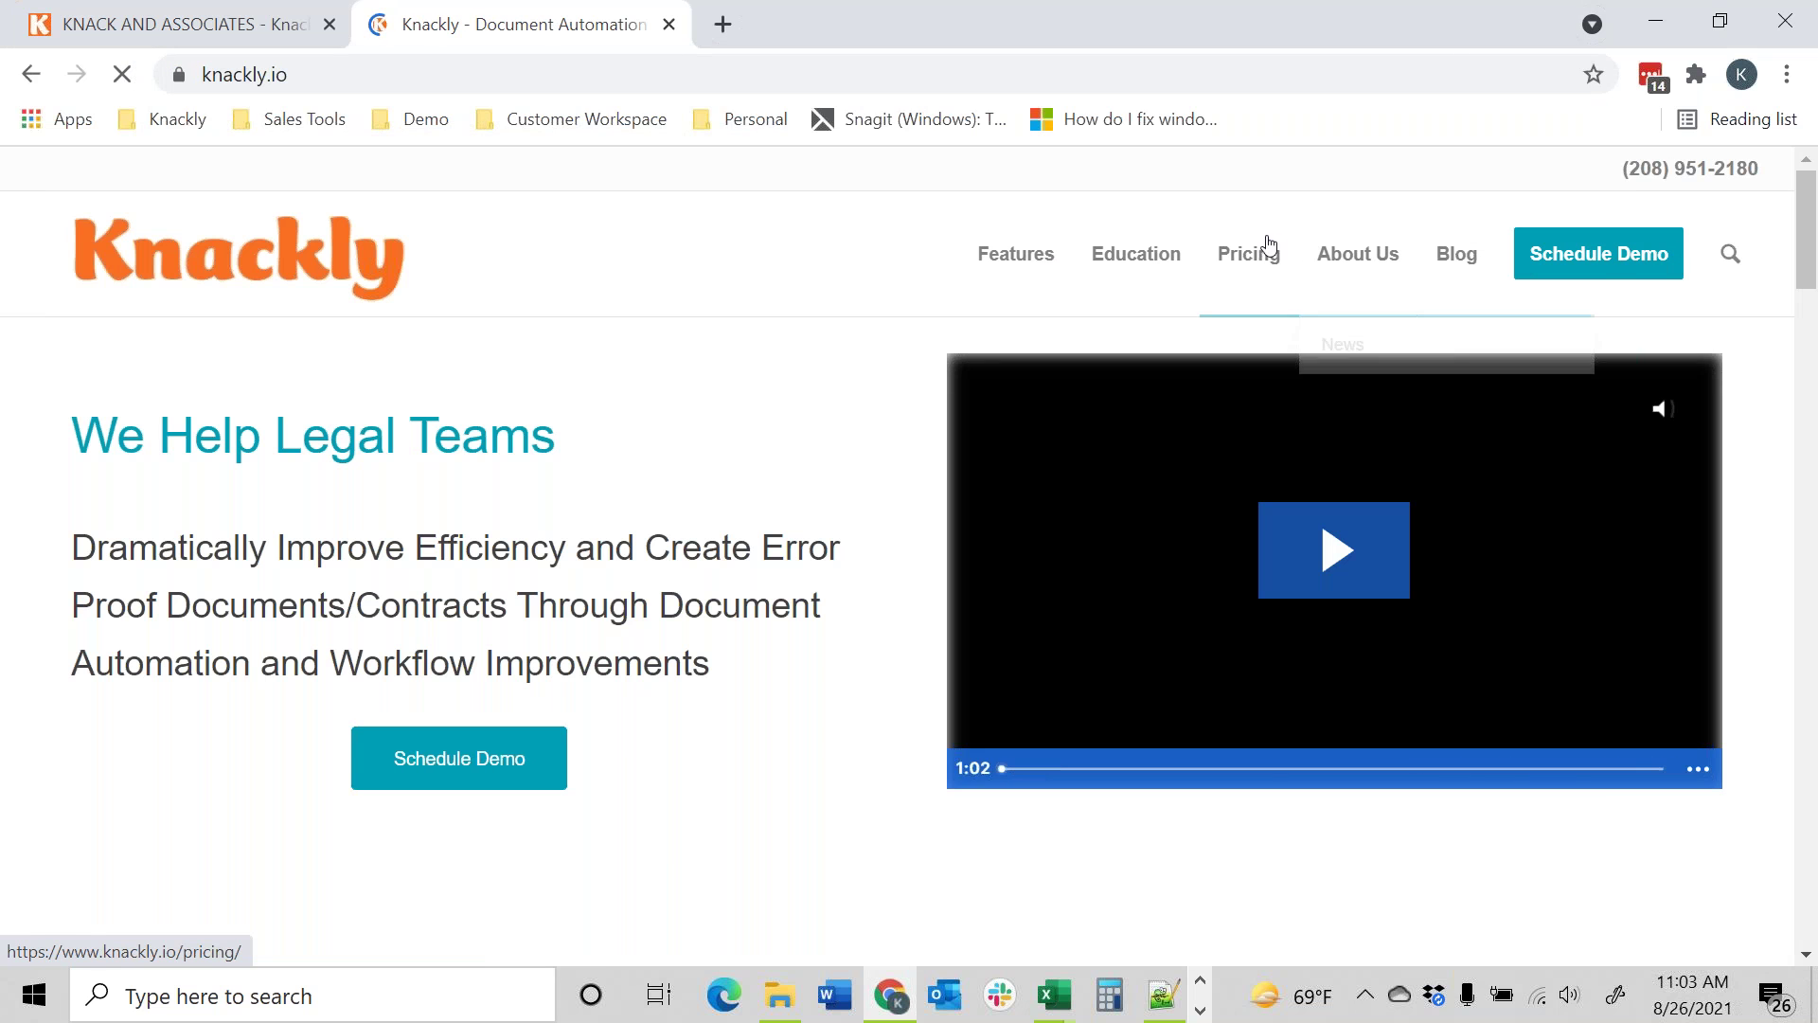
click(1255, 258)
scroll(1096, 593, down, 4)
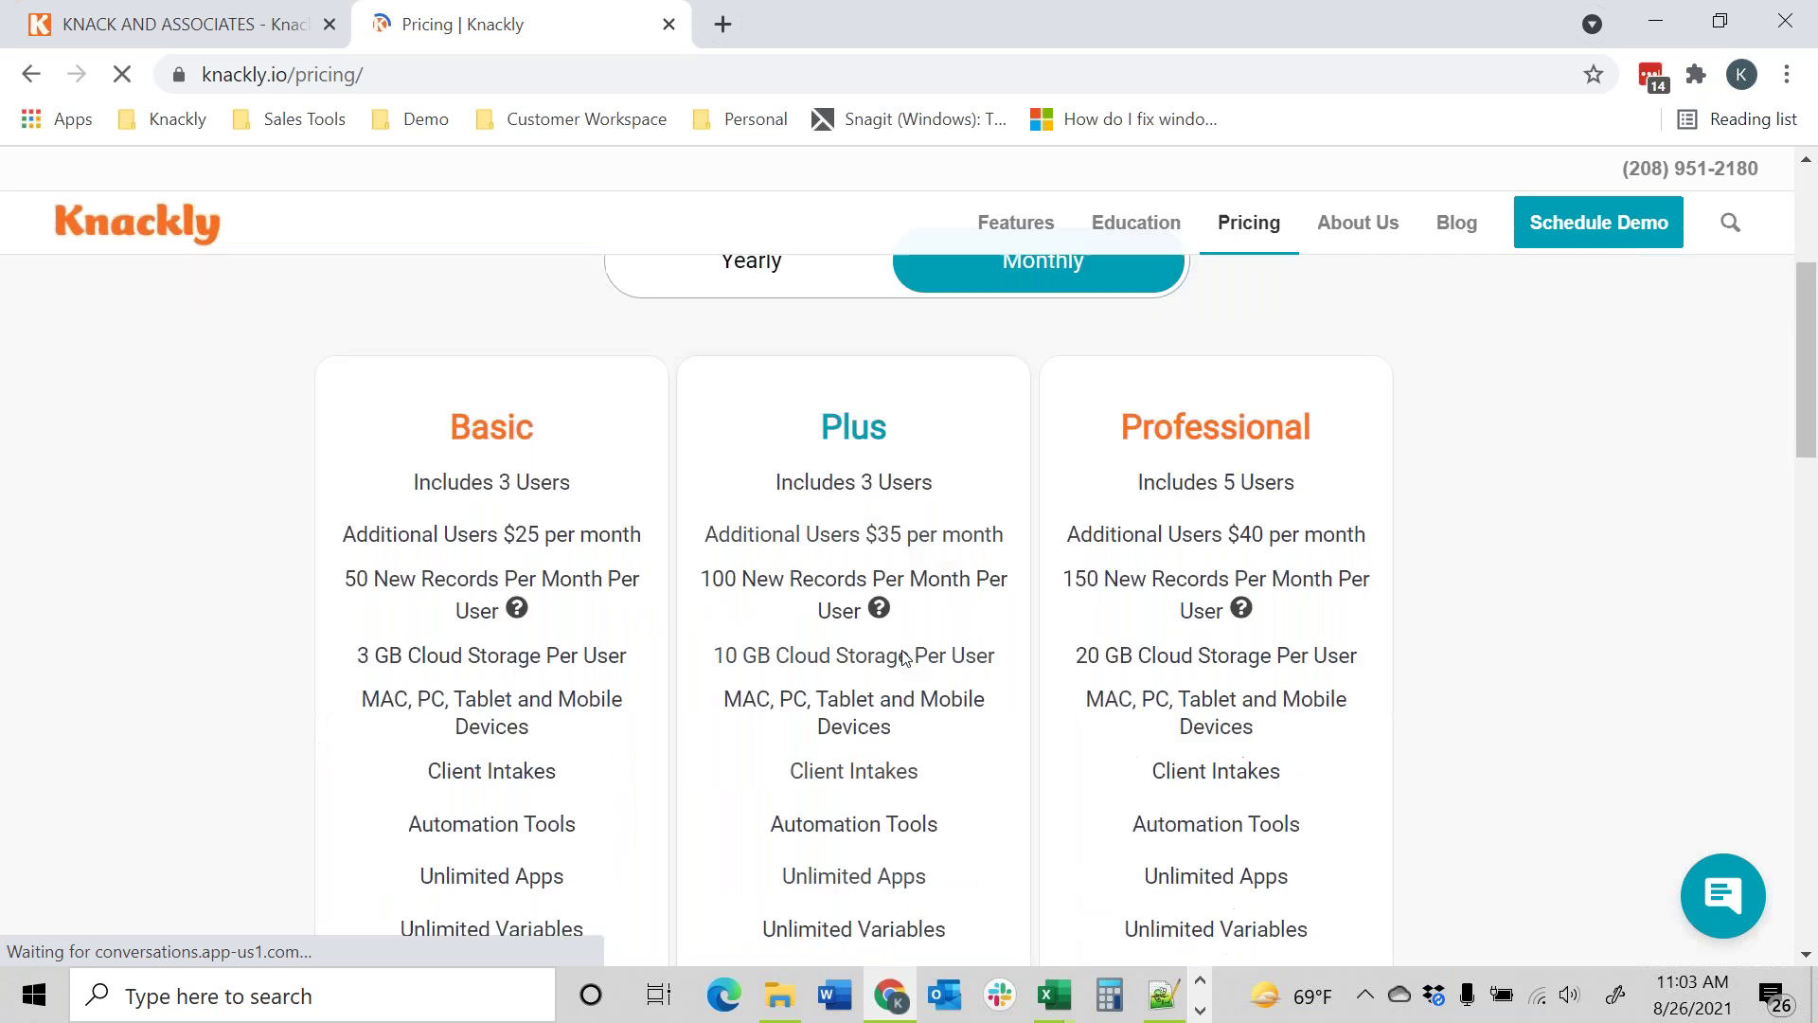
scroll(955, 526, down, 4)
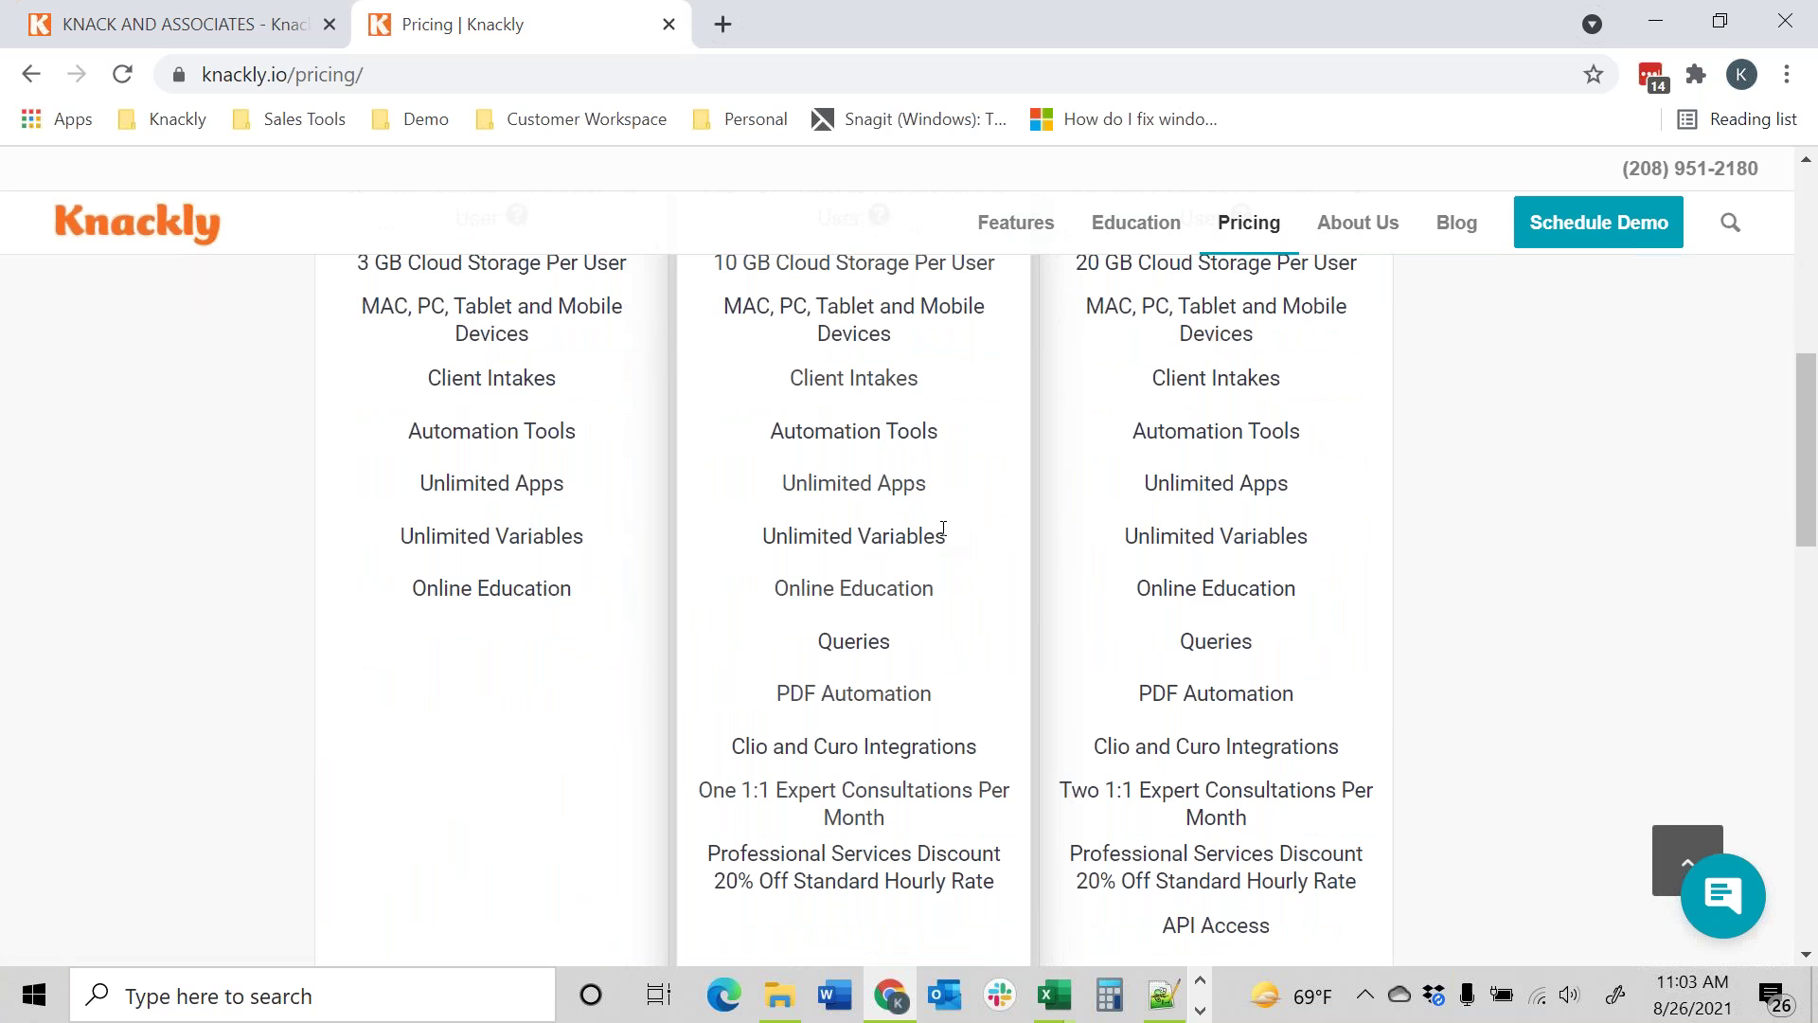
Return to the Knack and Associates workspace, open its Clio configuration and refresh the Clio models
click(264, 25)
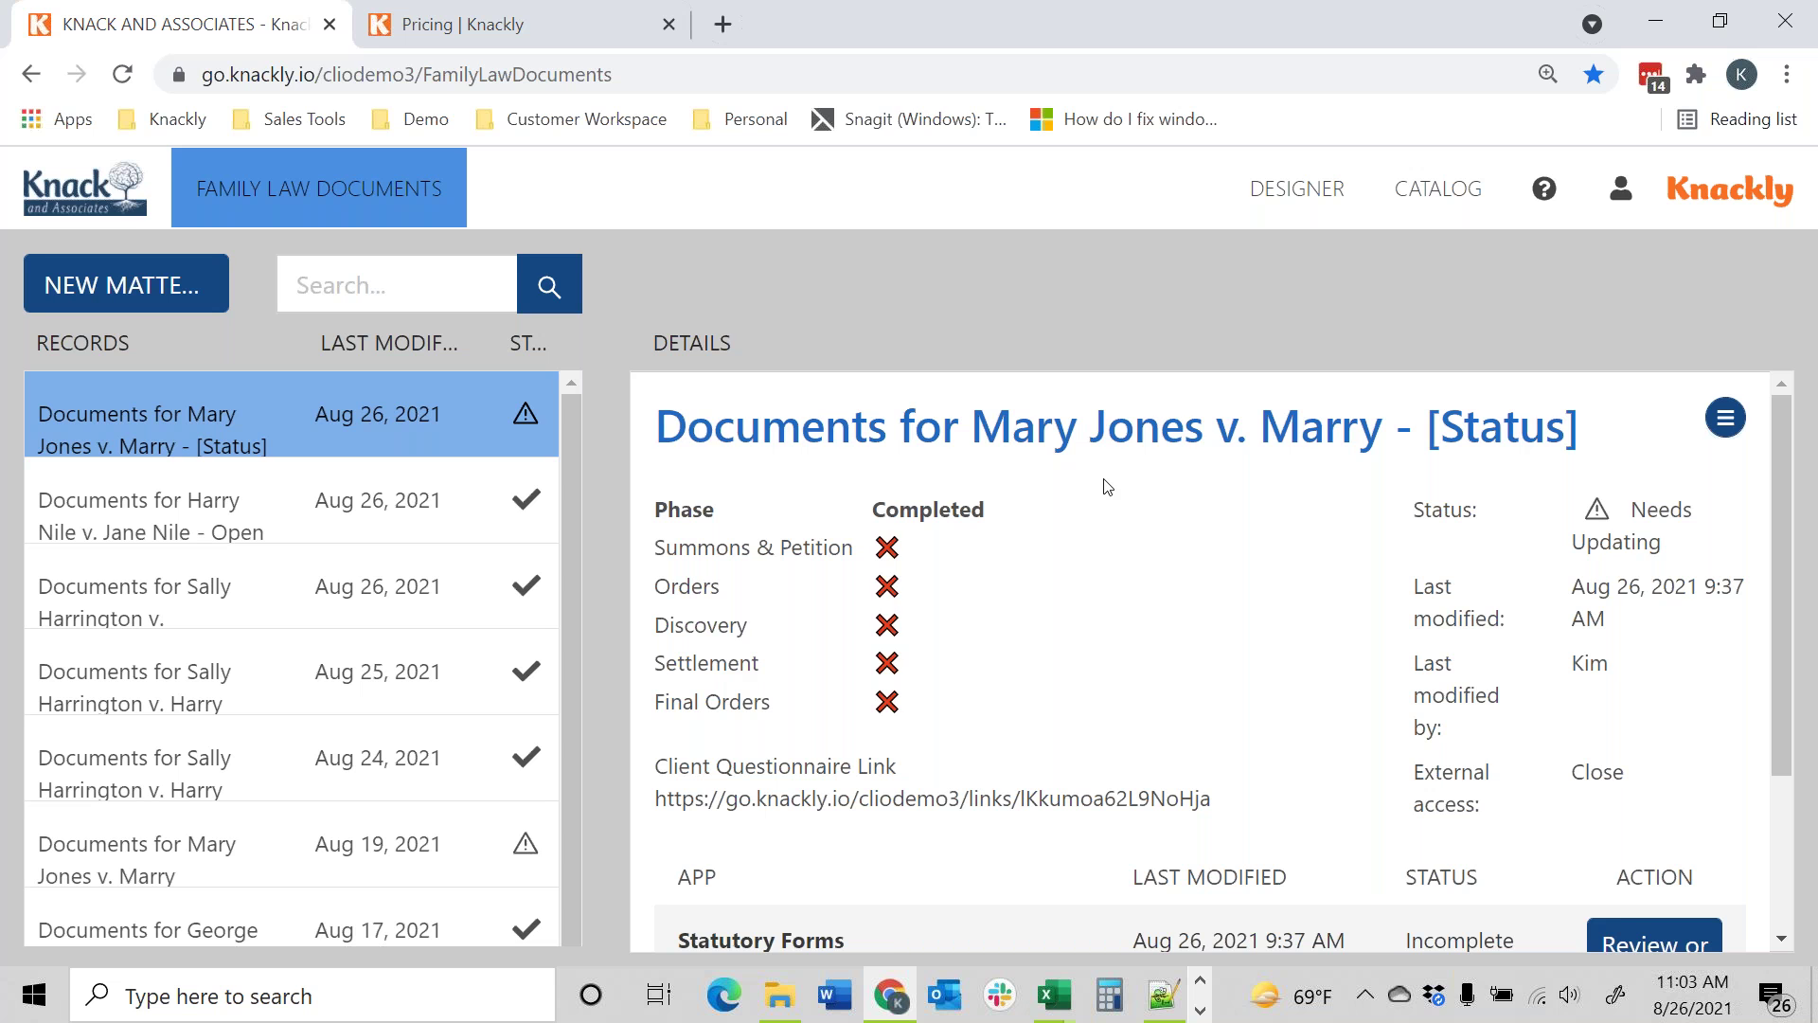
click(1620, 191)
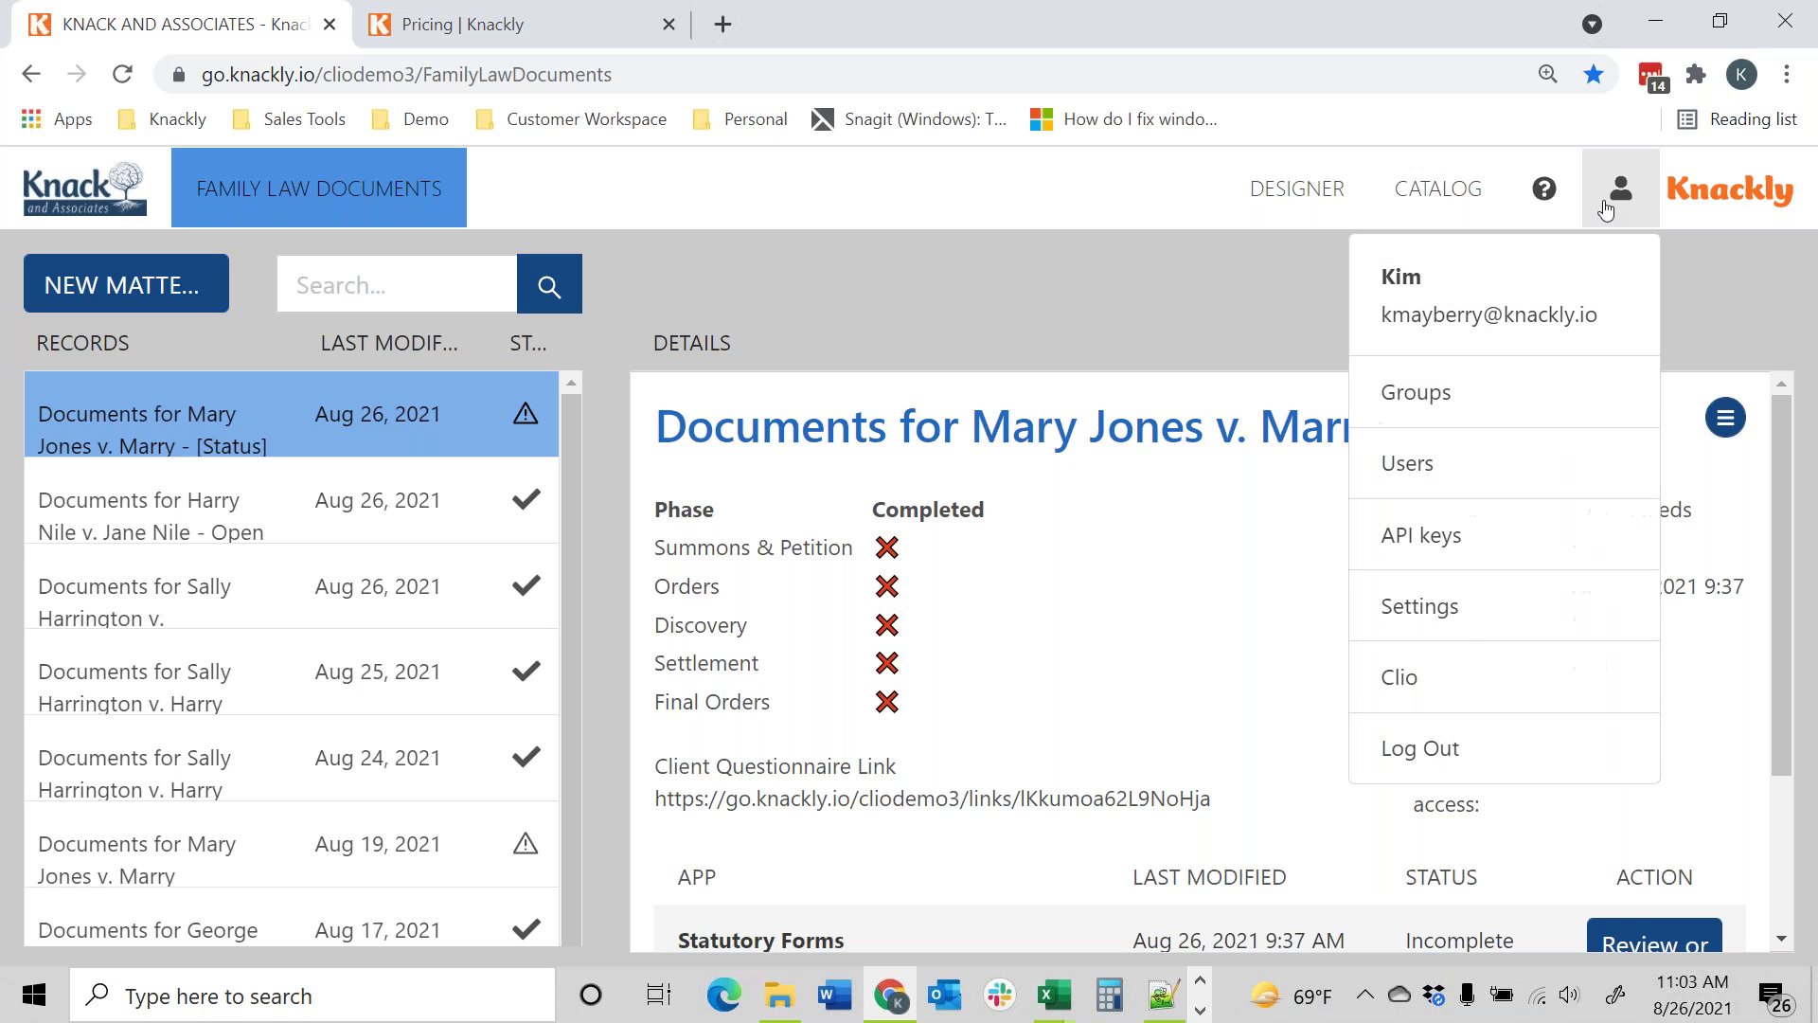
click(1419, 678)
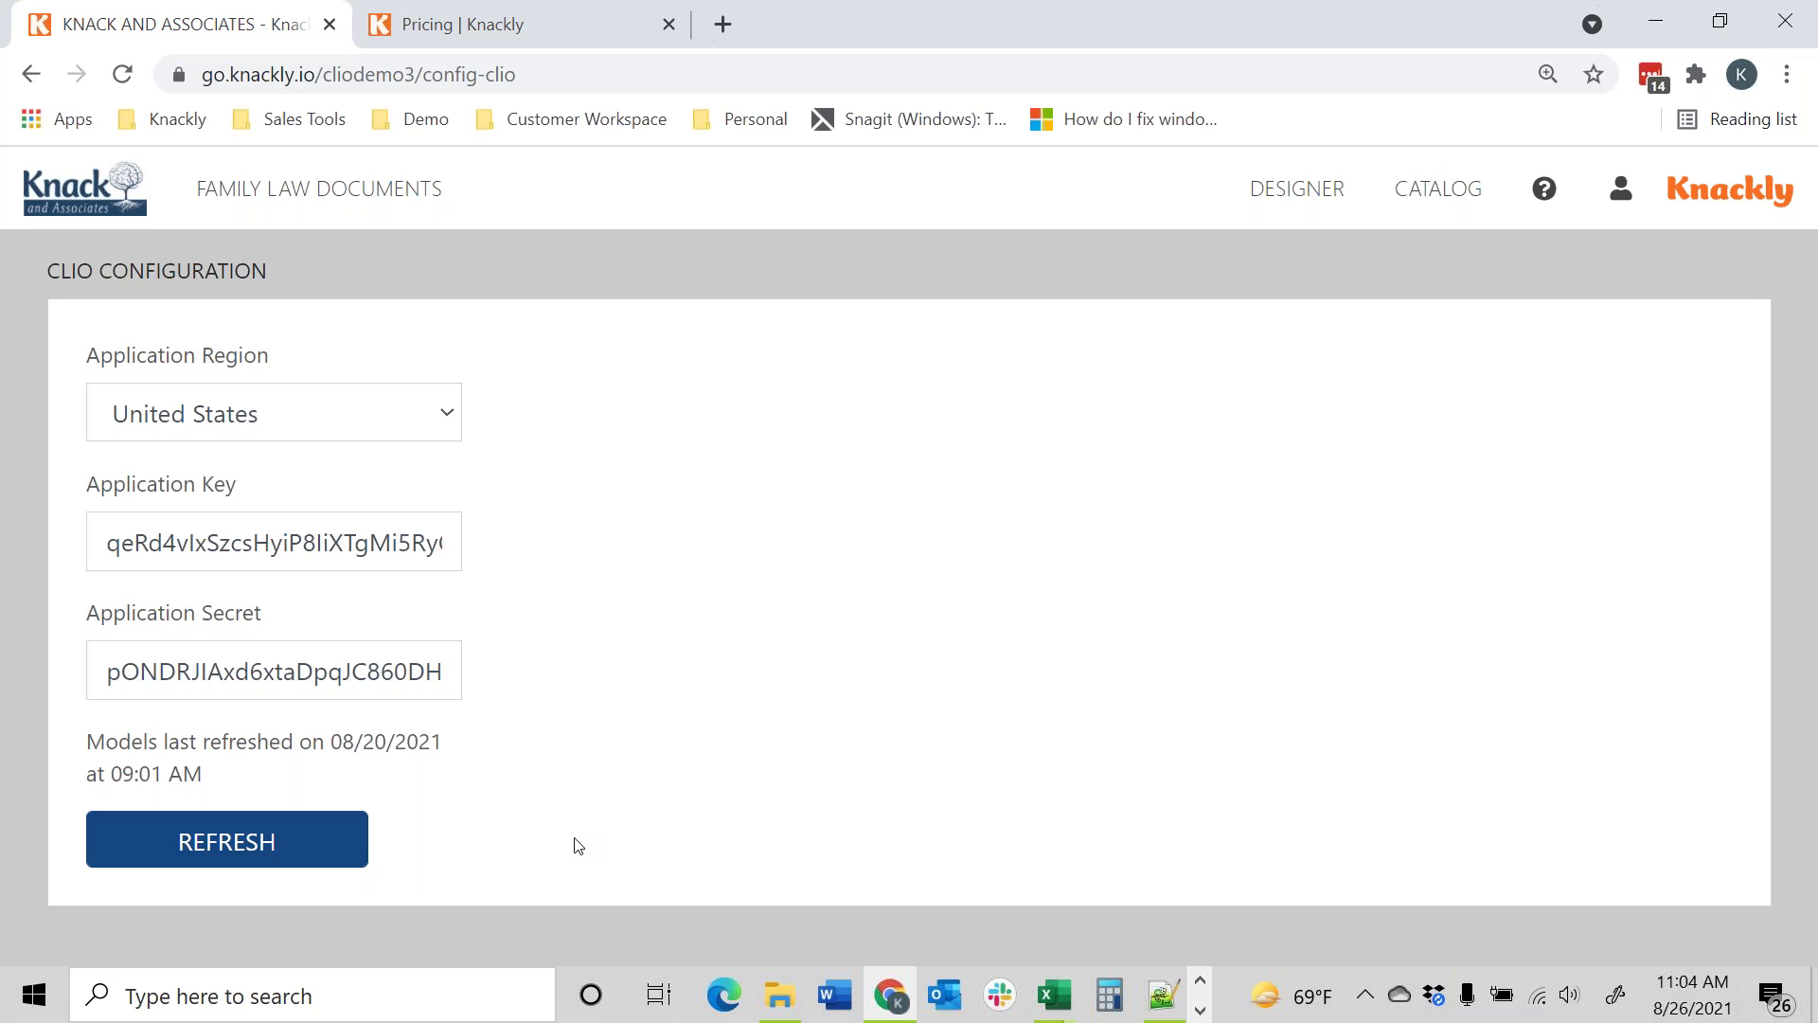
click(293, 860)
Browse the Designer's element list, hiding the third-party models and showing them again
click(1292, 199)
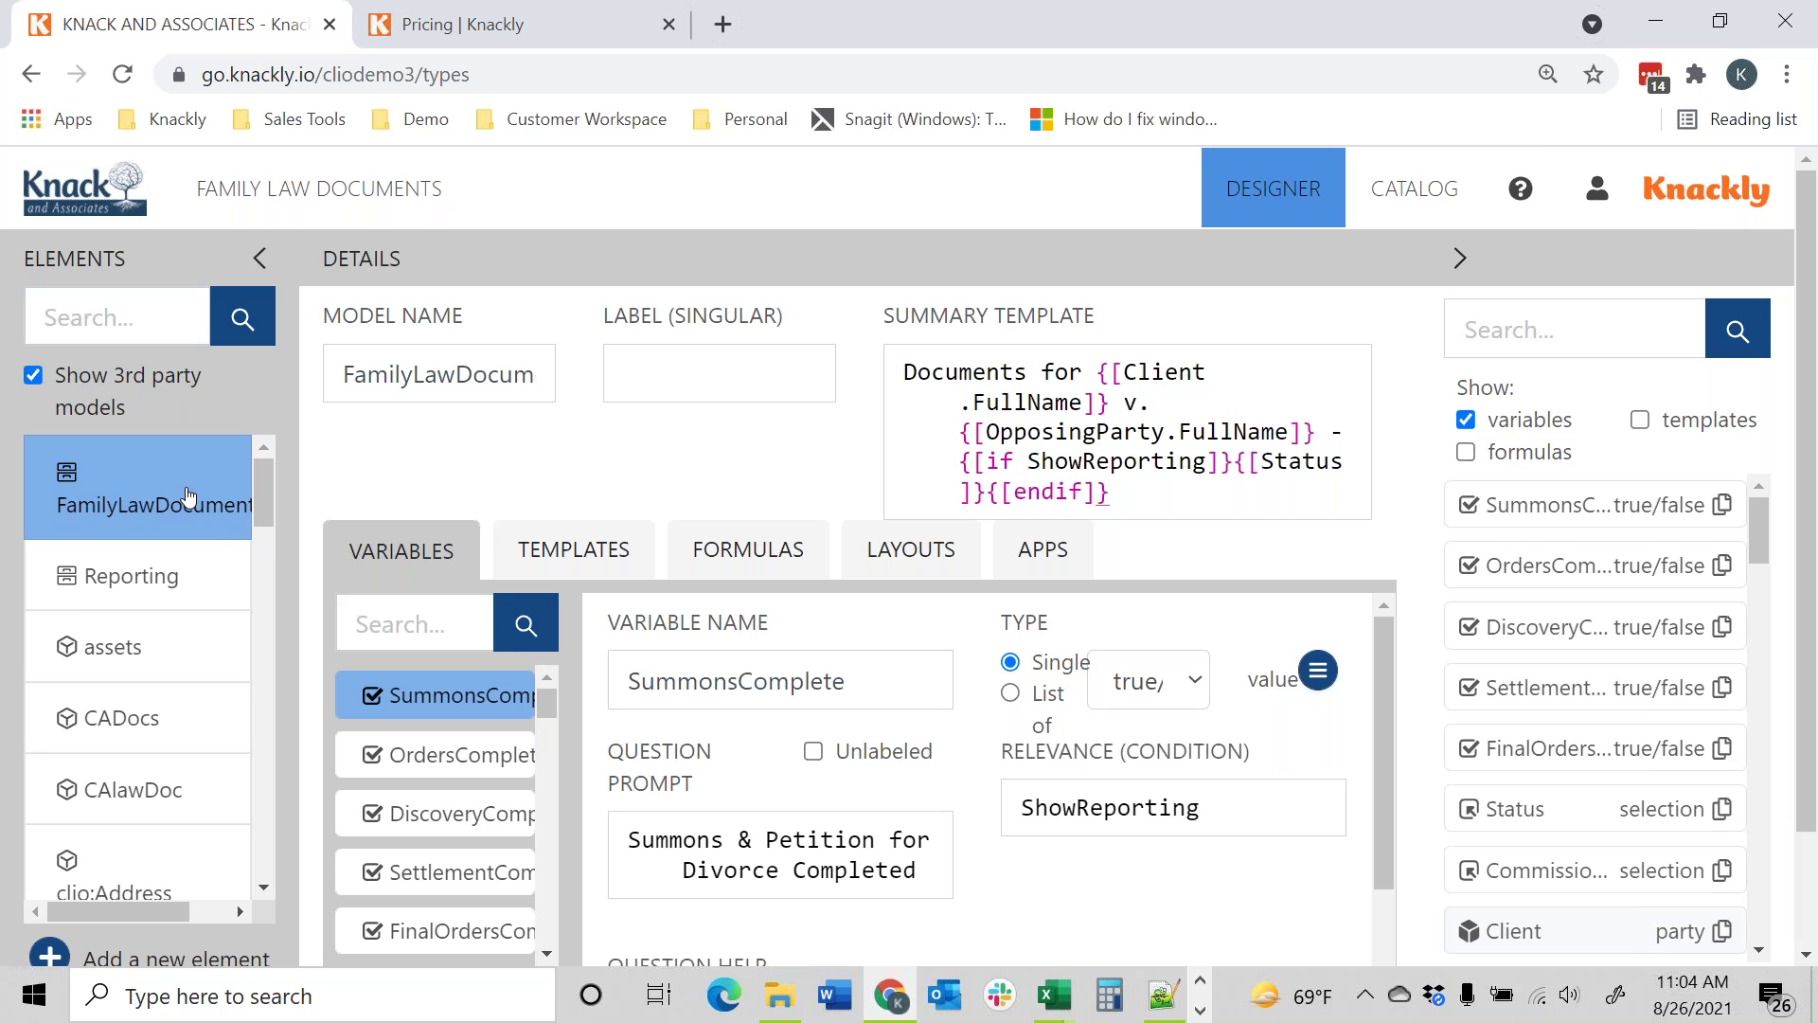
drag(267, 519, 266, 577)
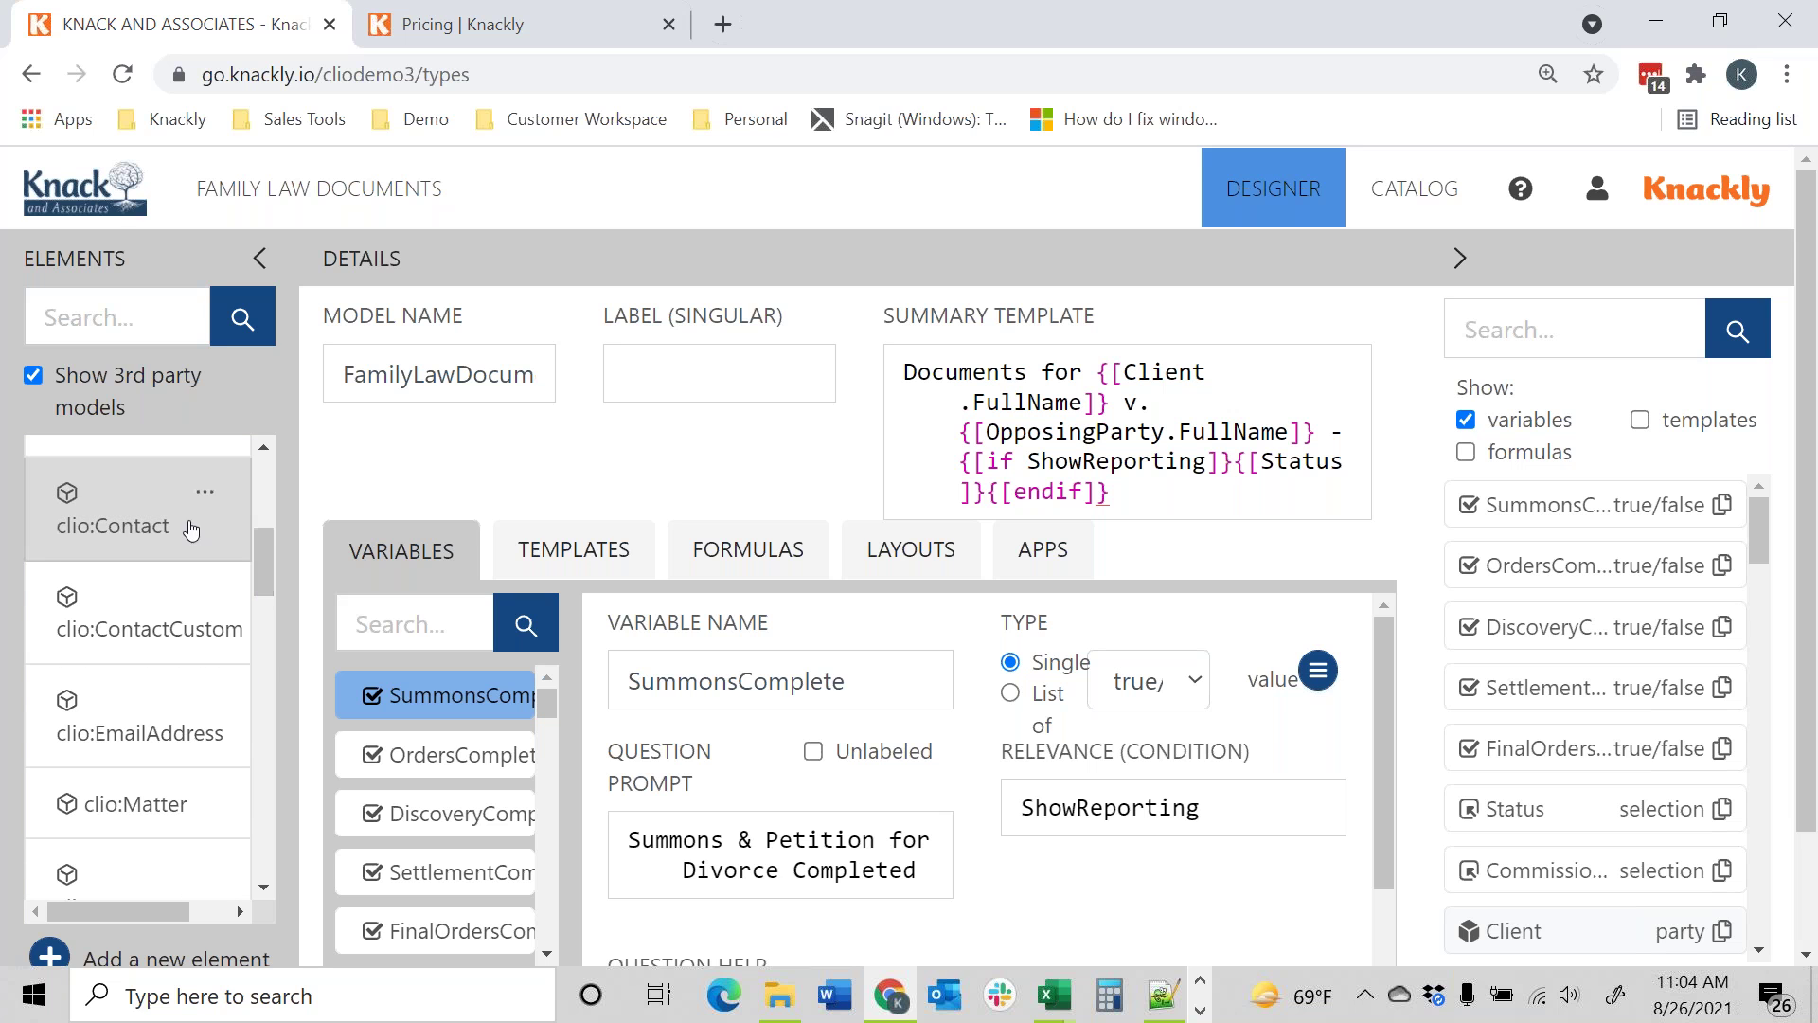
click(33, 375)
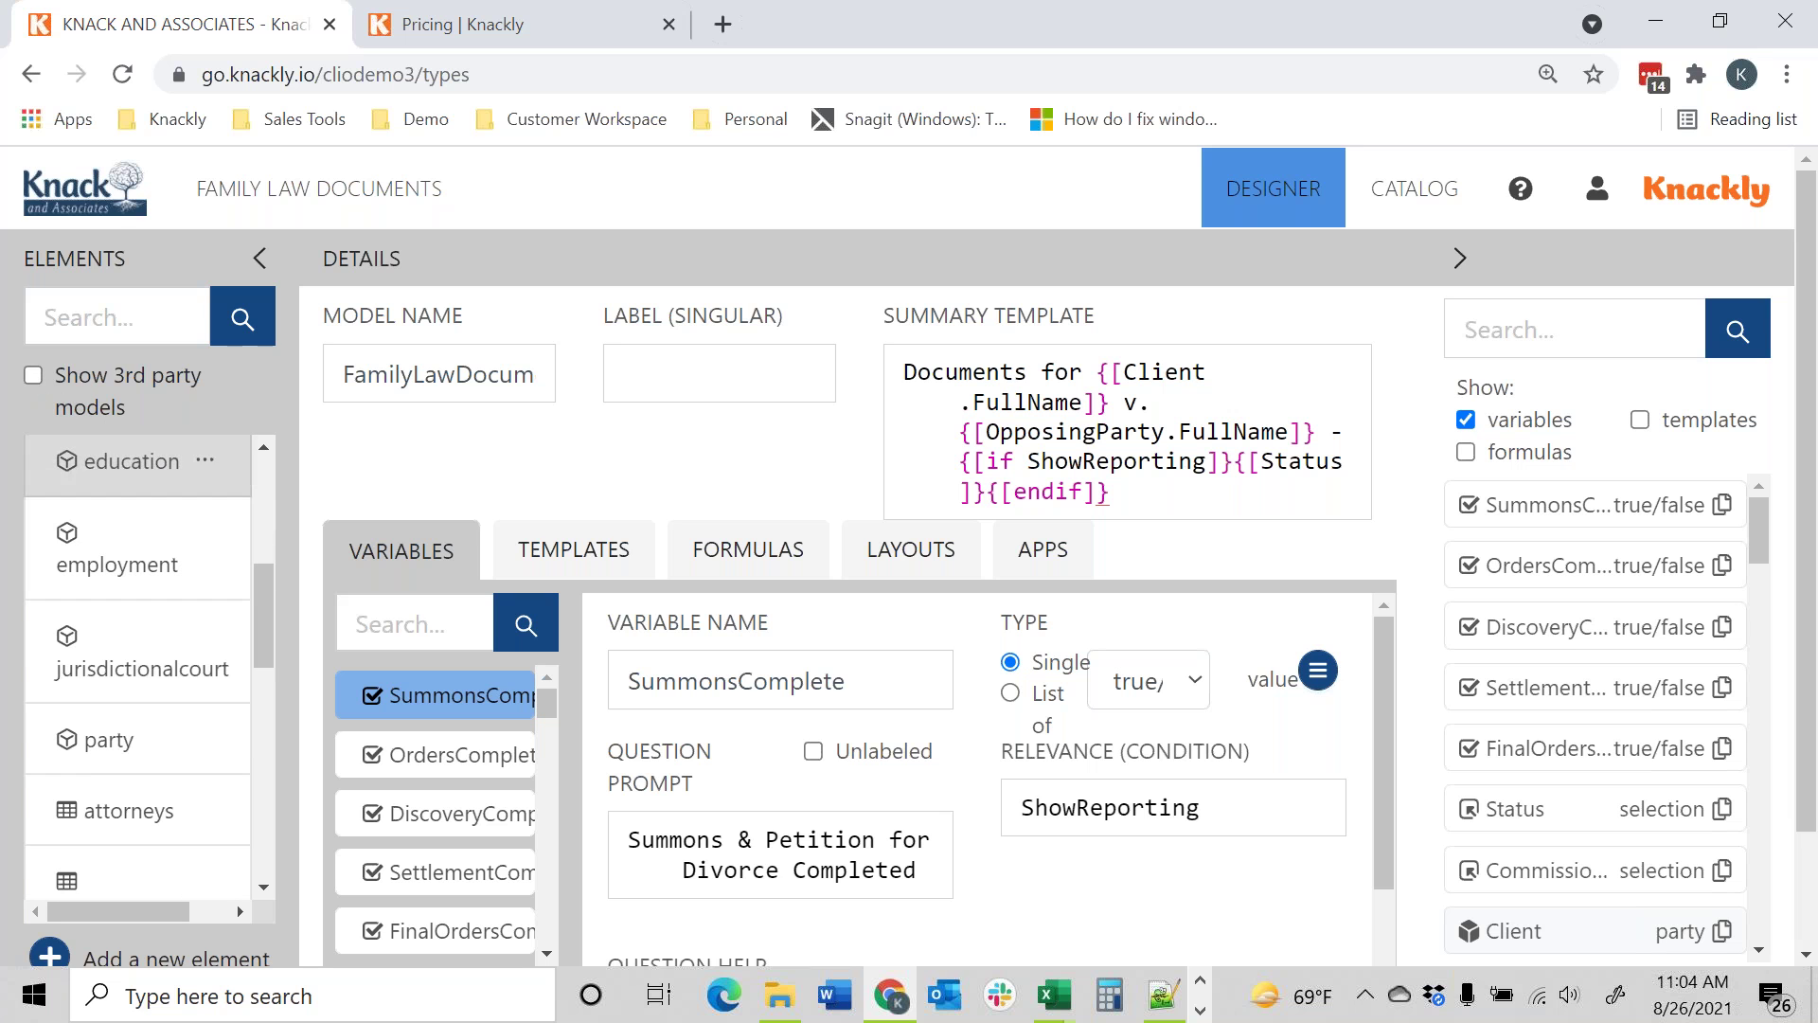
click(33, 375)
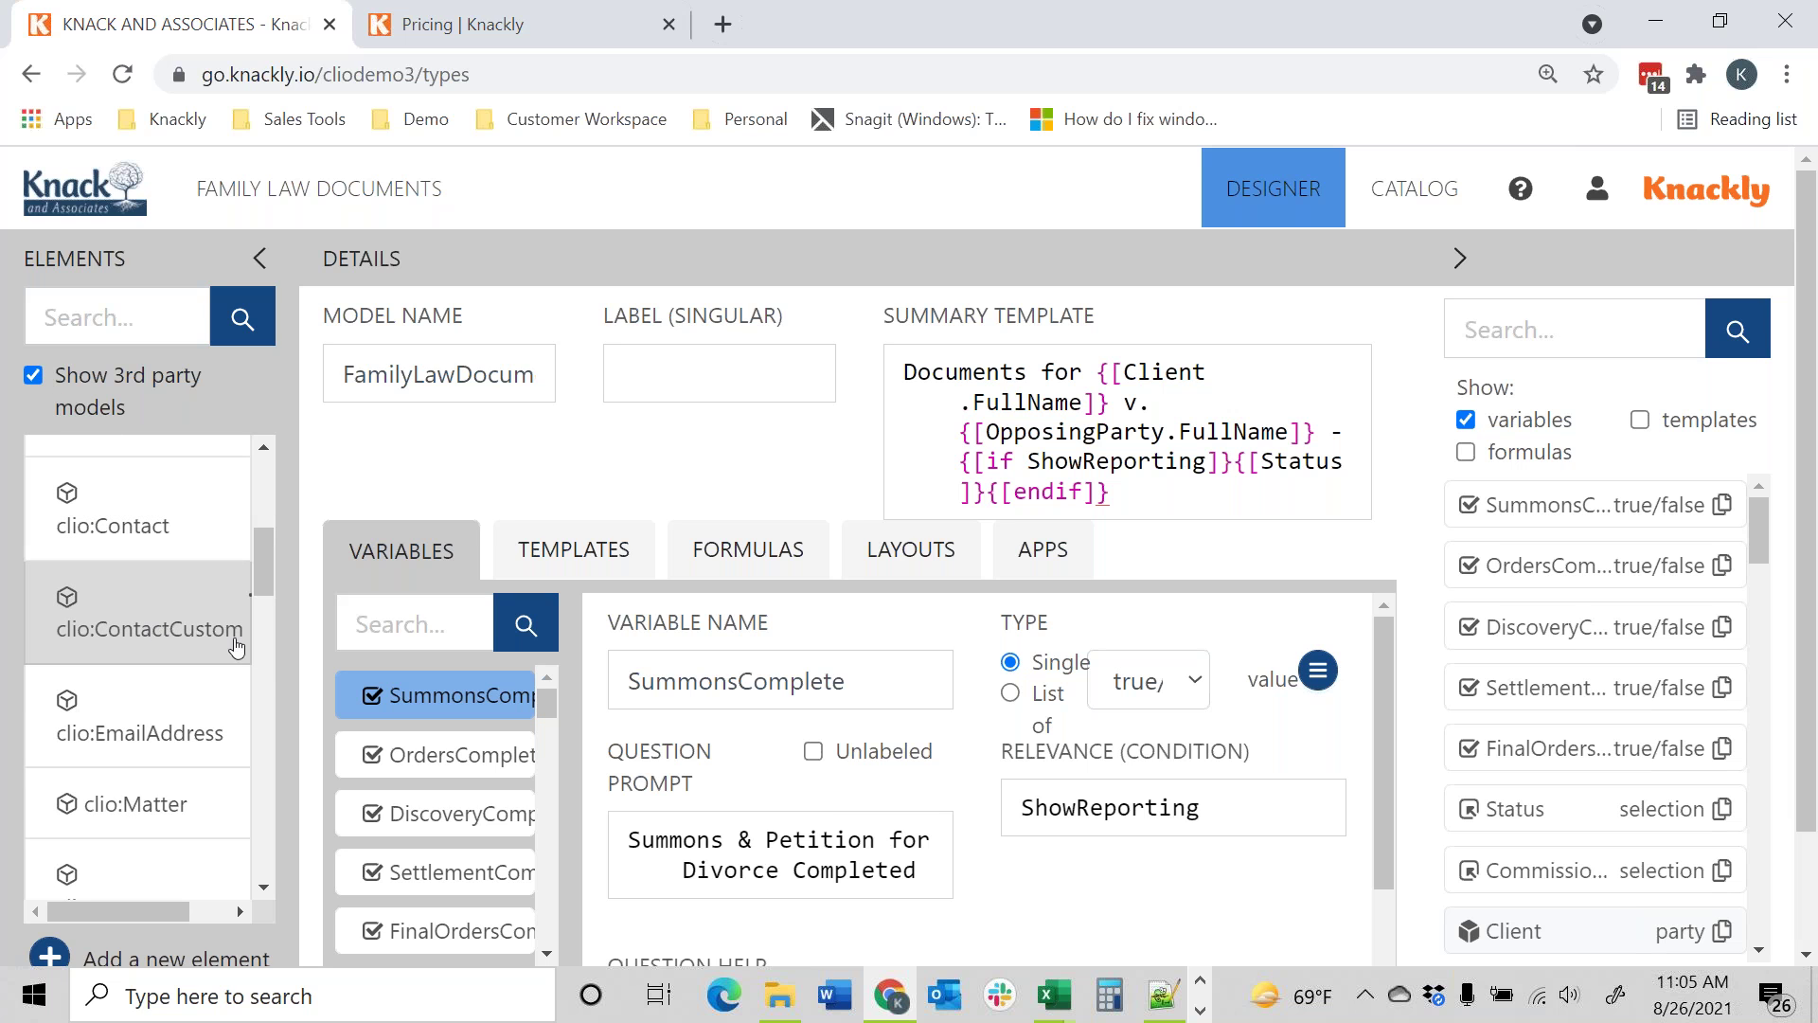
Examine the variable mapping in the clio:Contact model's ToContact formula and open the party model
drag(264, 585, 264, 564)
click(199, 635)
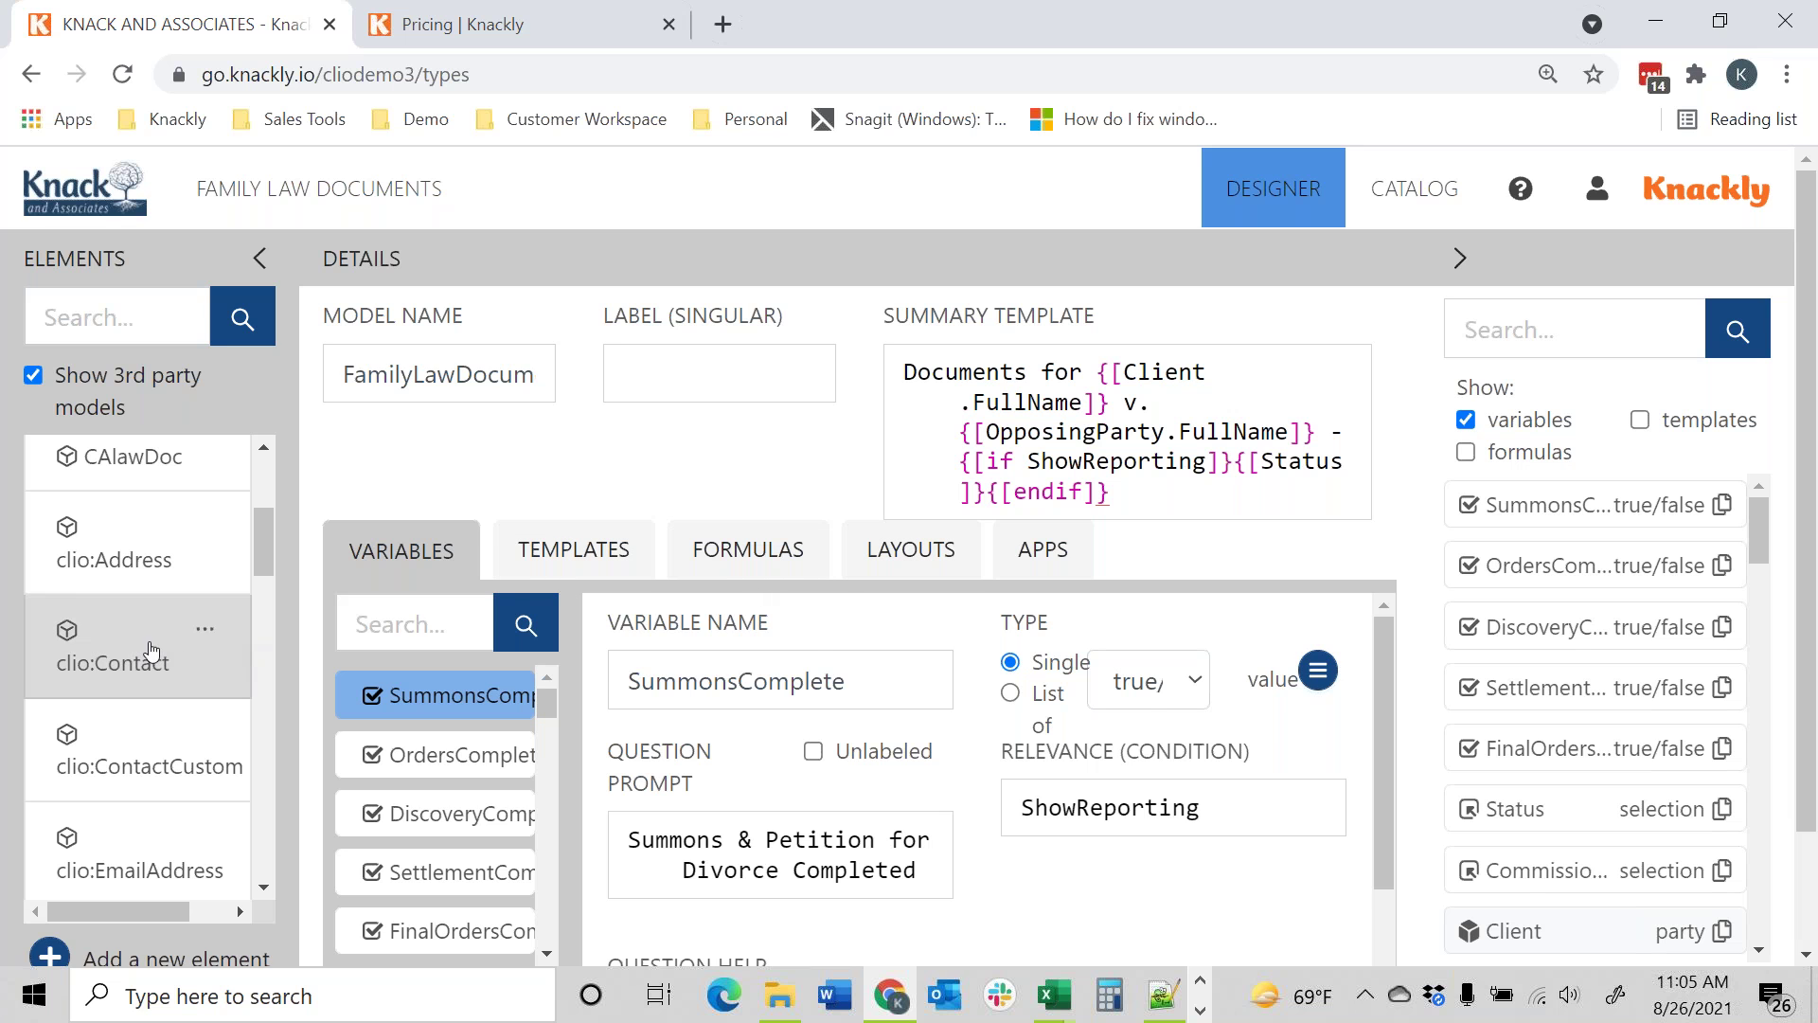
click(151, 652)
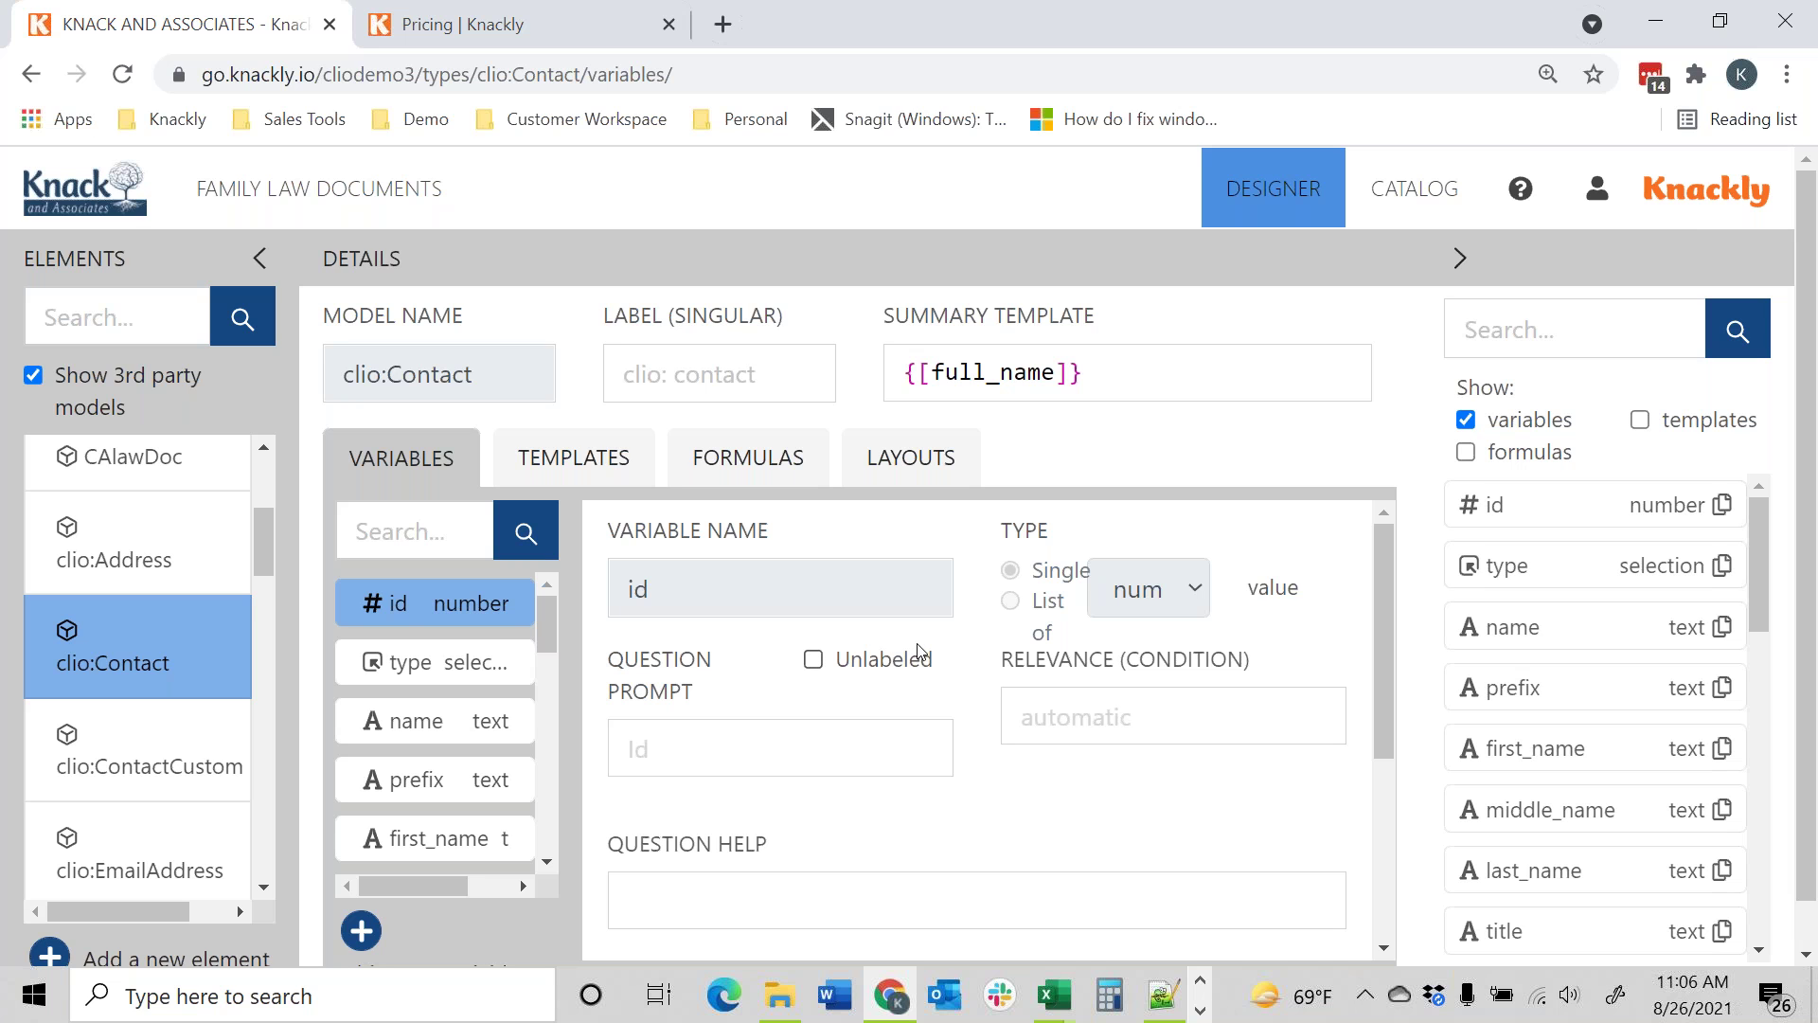
click(777, 481)
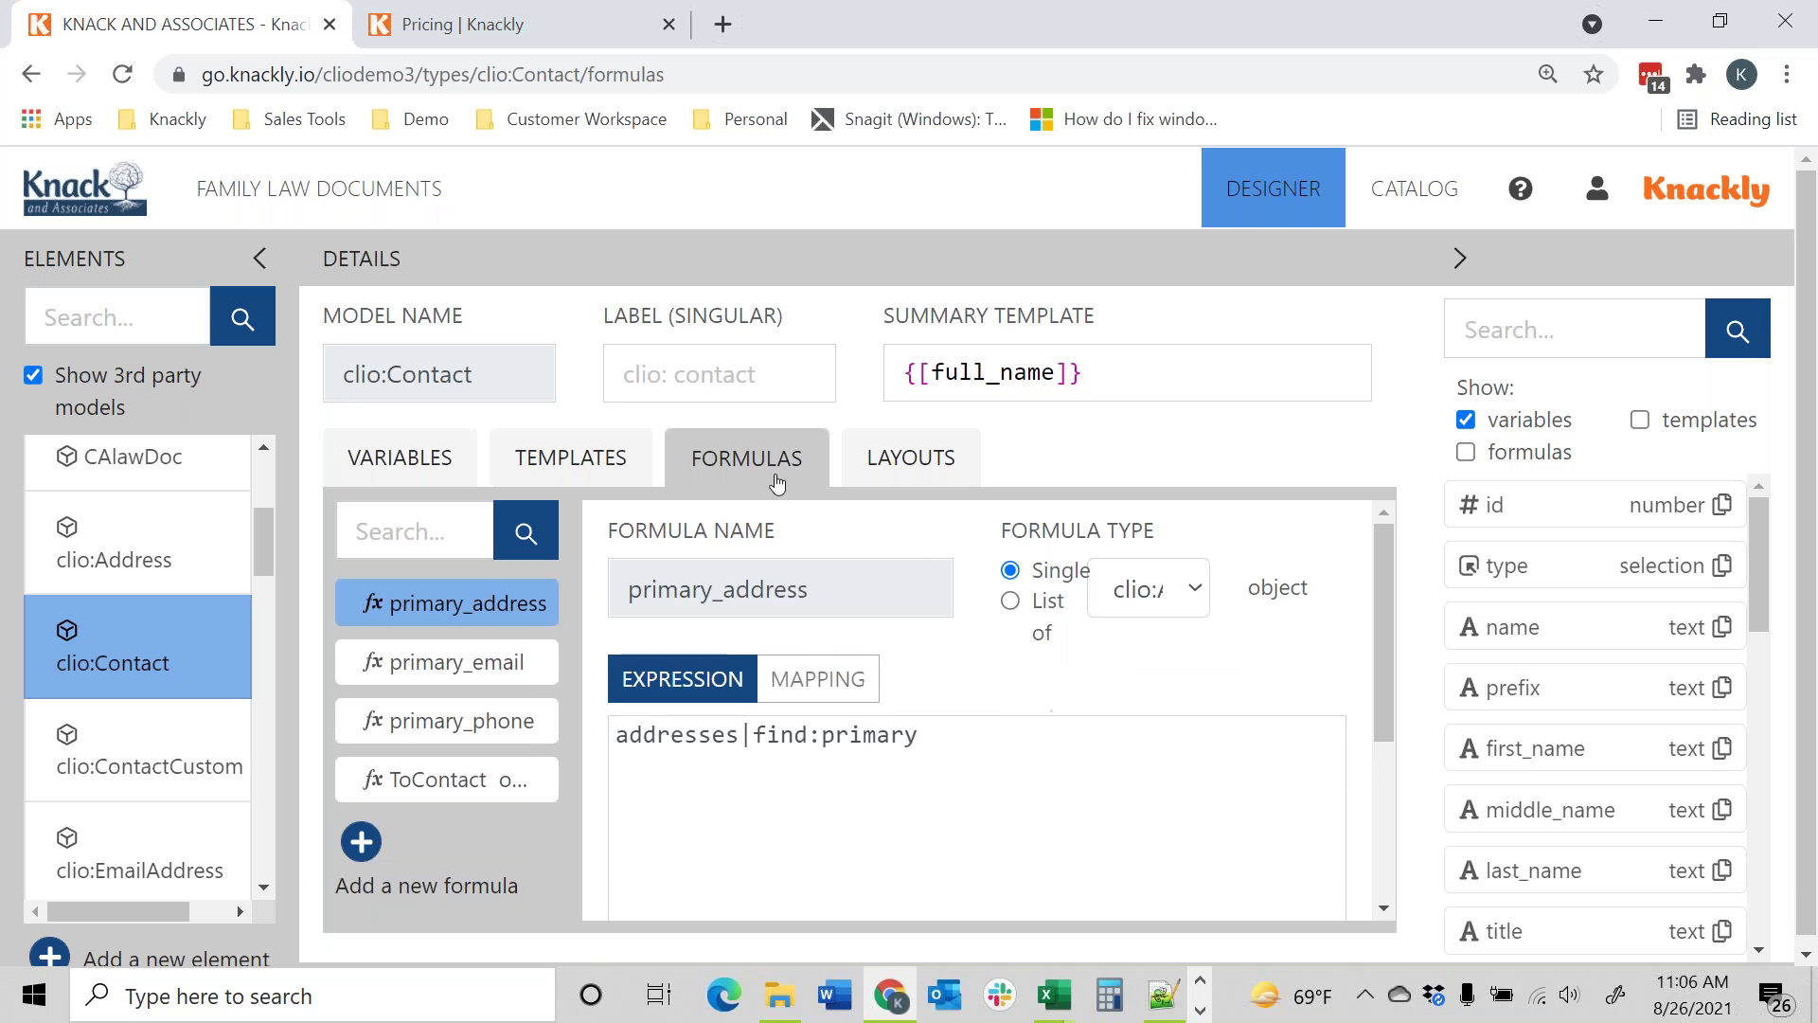
click(462, 785)
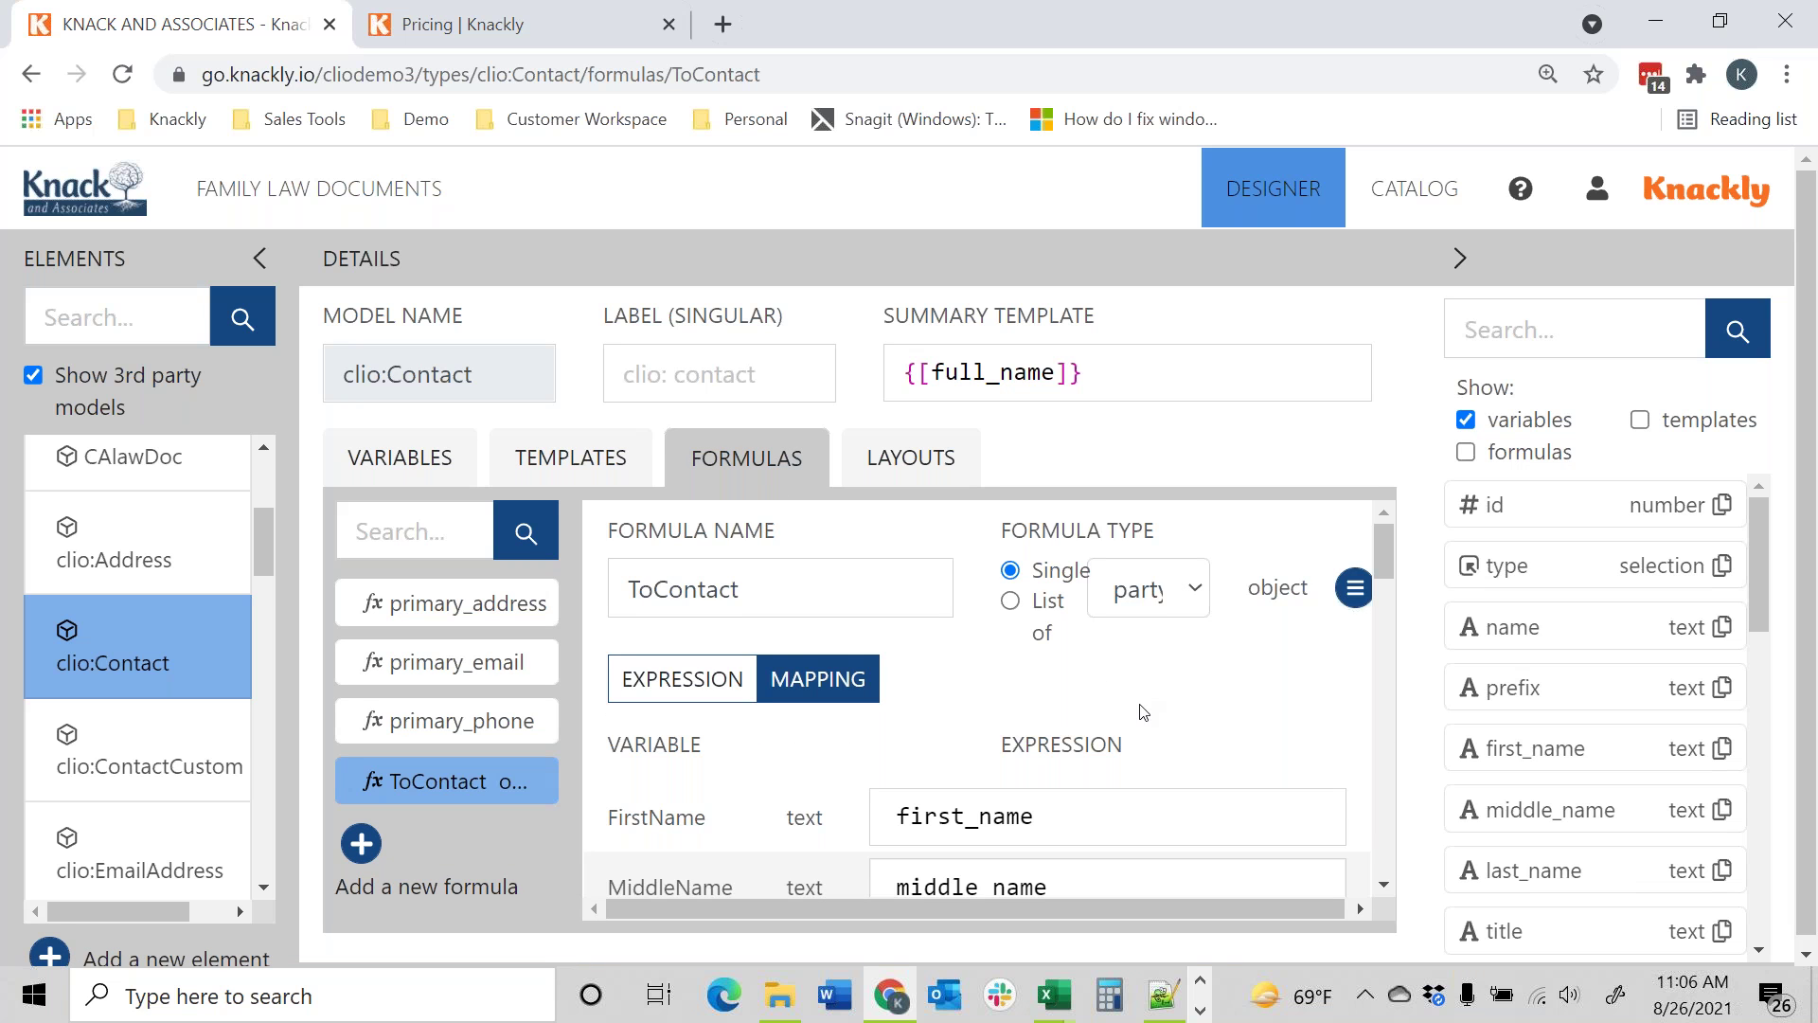
scroll(1145, 713, down, 2)
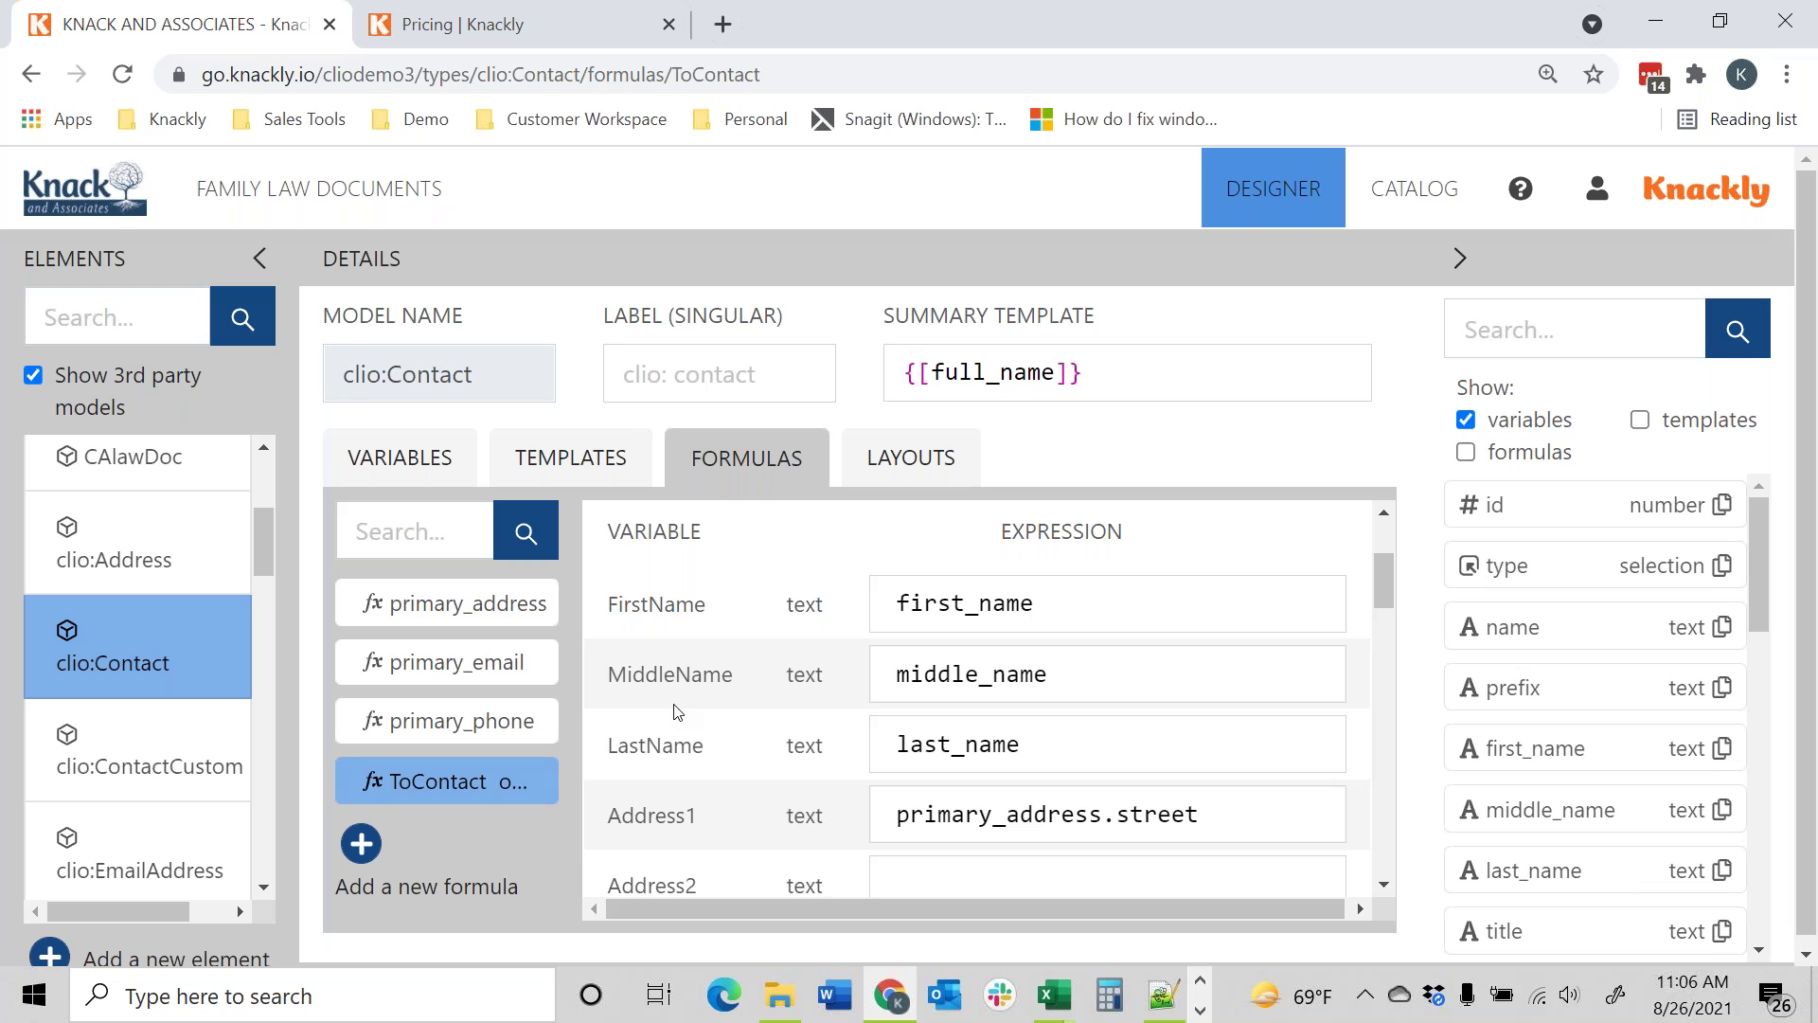
drag(264, 535, 265, 710)
click(204, 668)
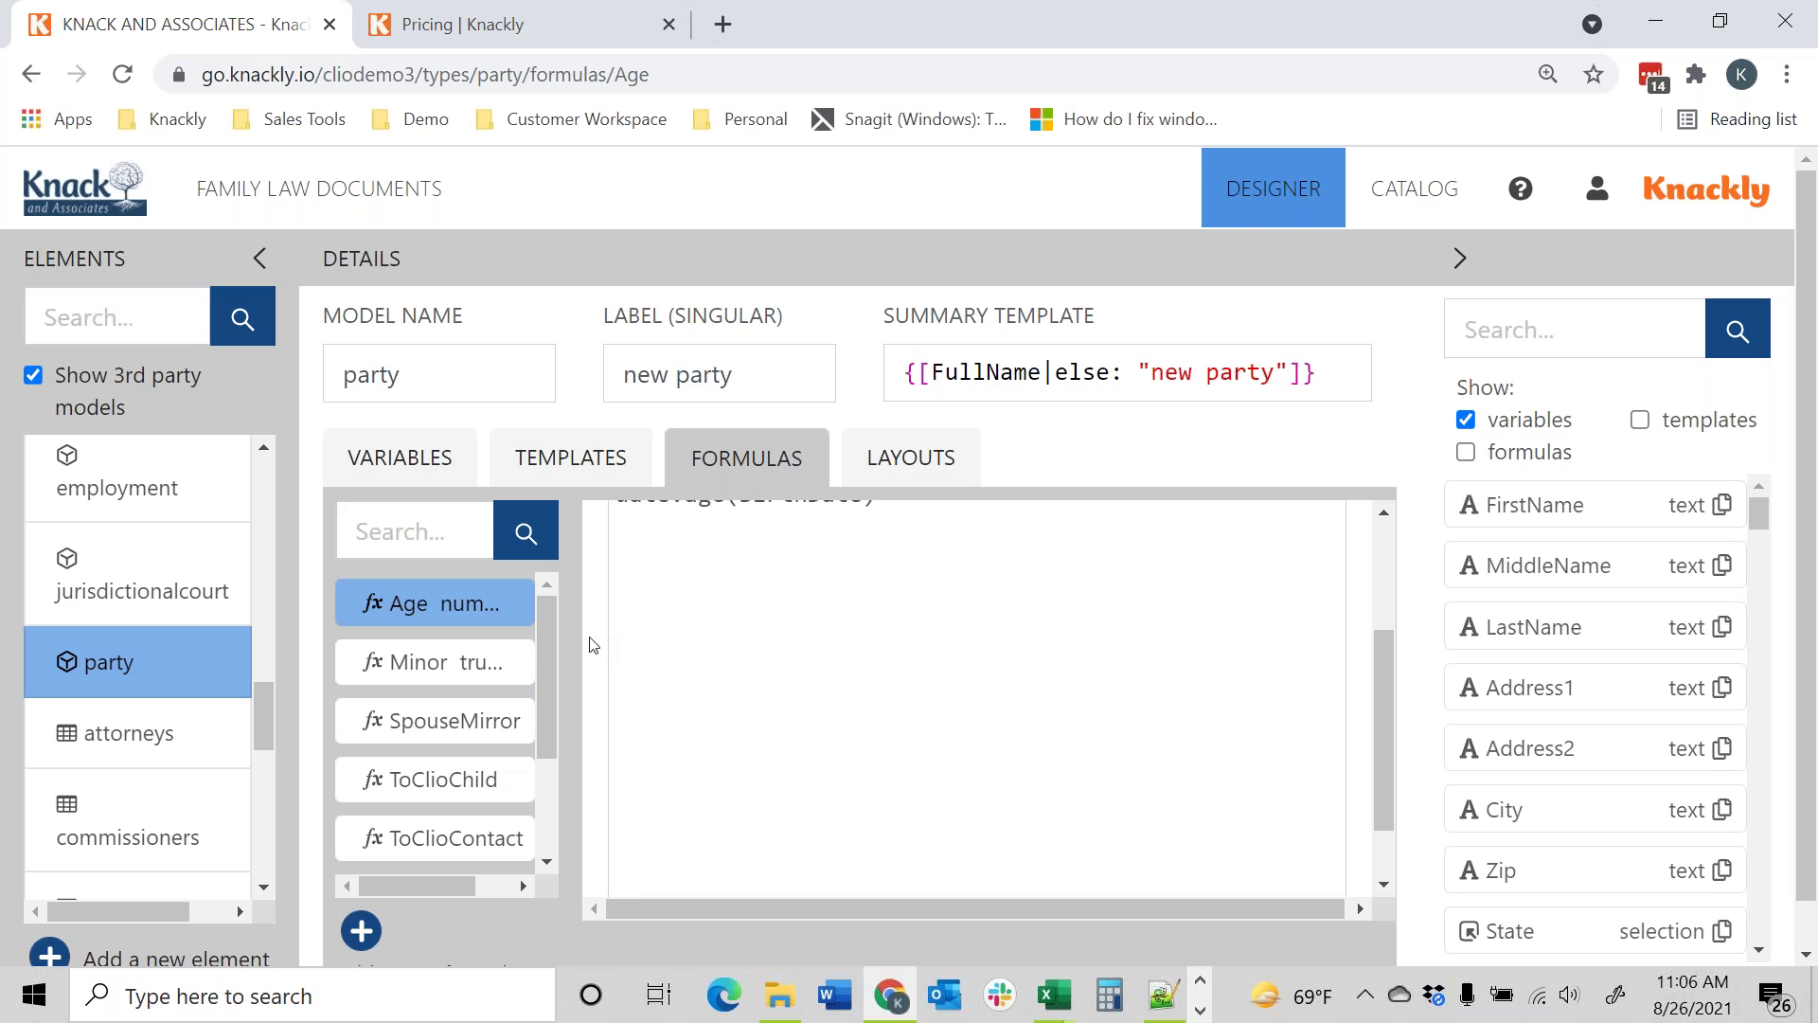
Start a new matter in Family Law Documents with the Statutory Forms app
click(376, 209)
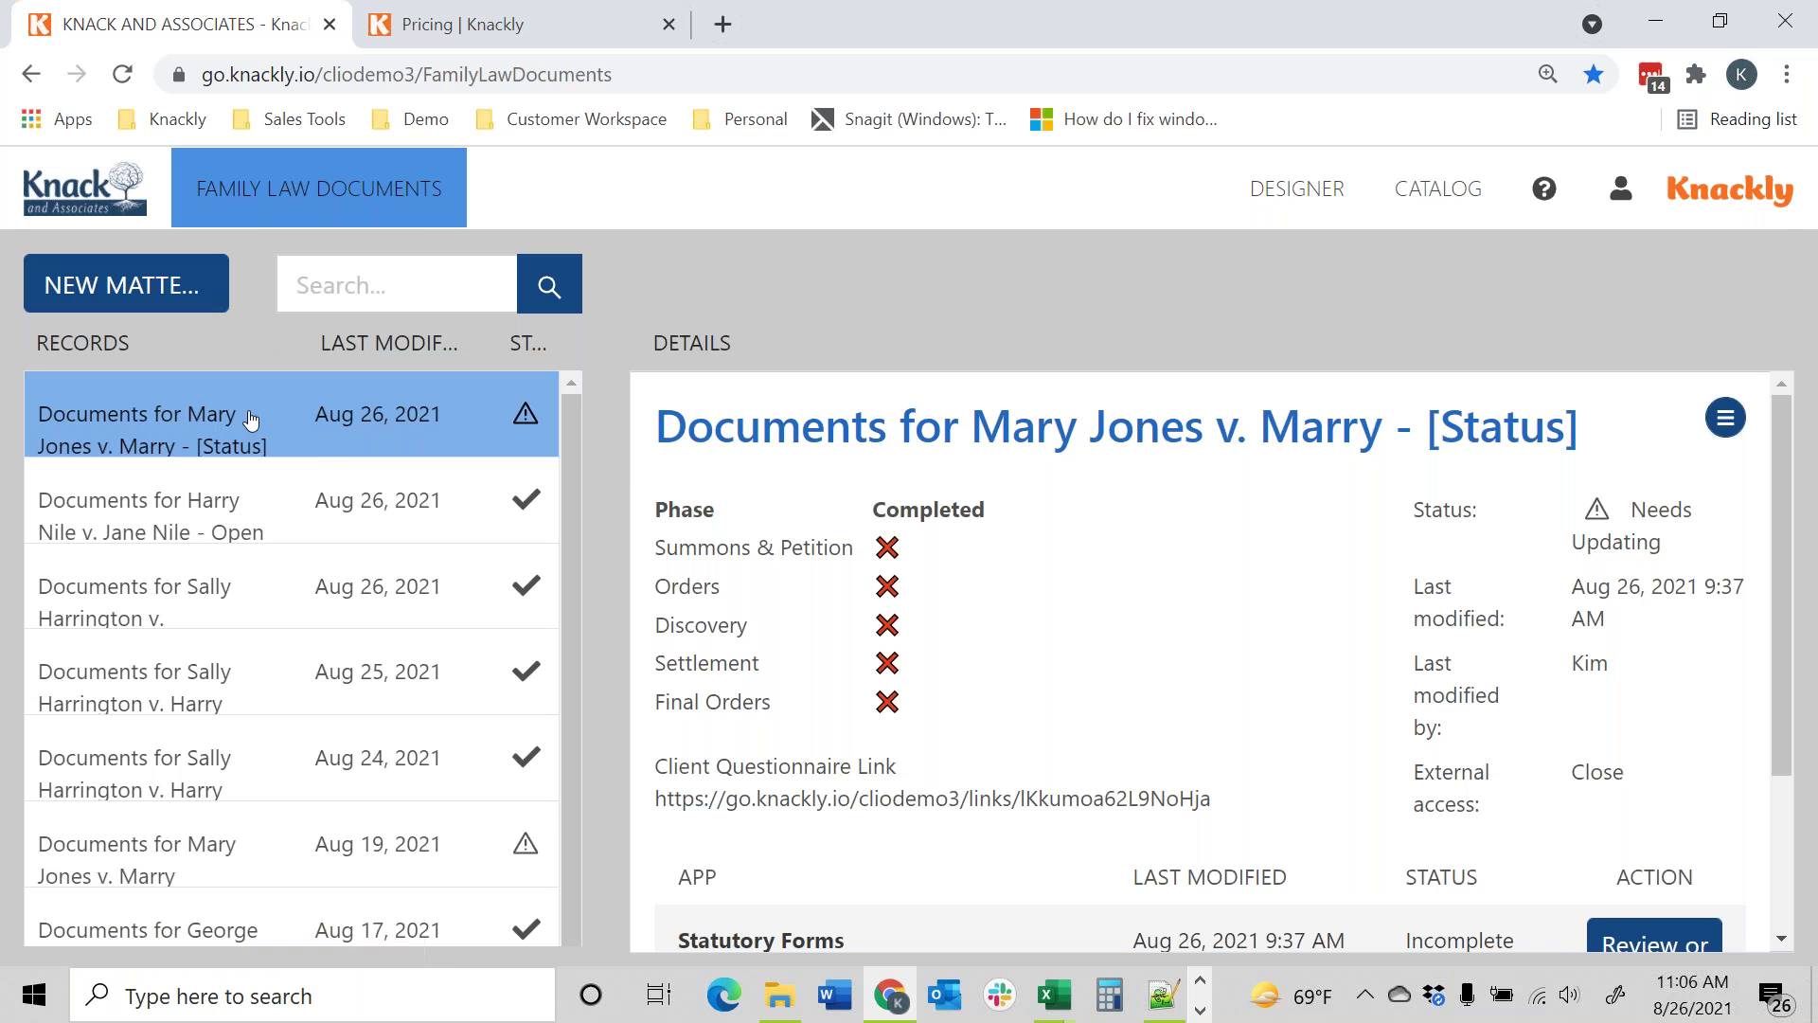
click(132, 299)
click(126, 348)
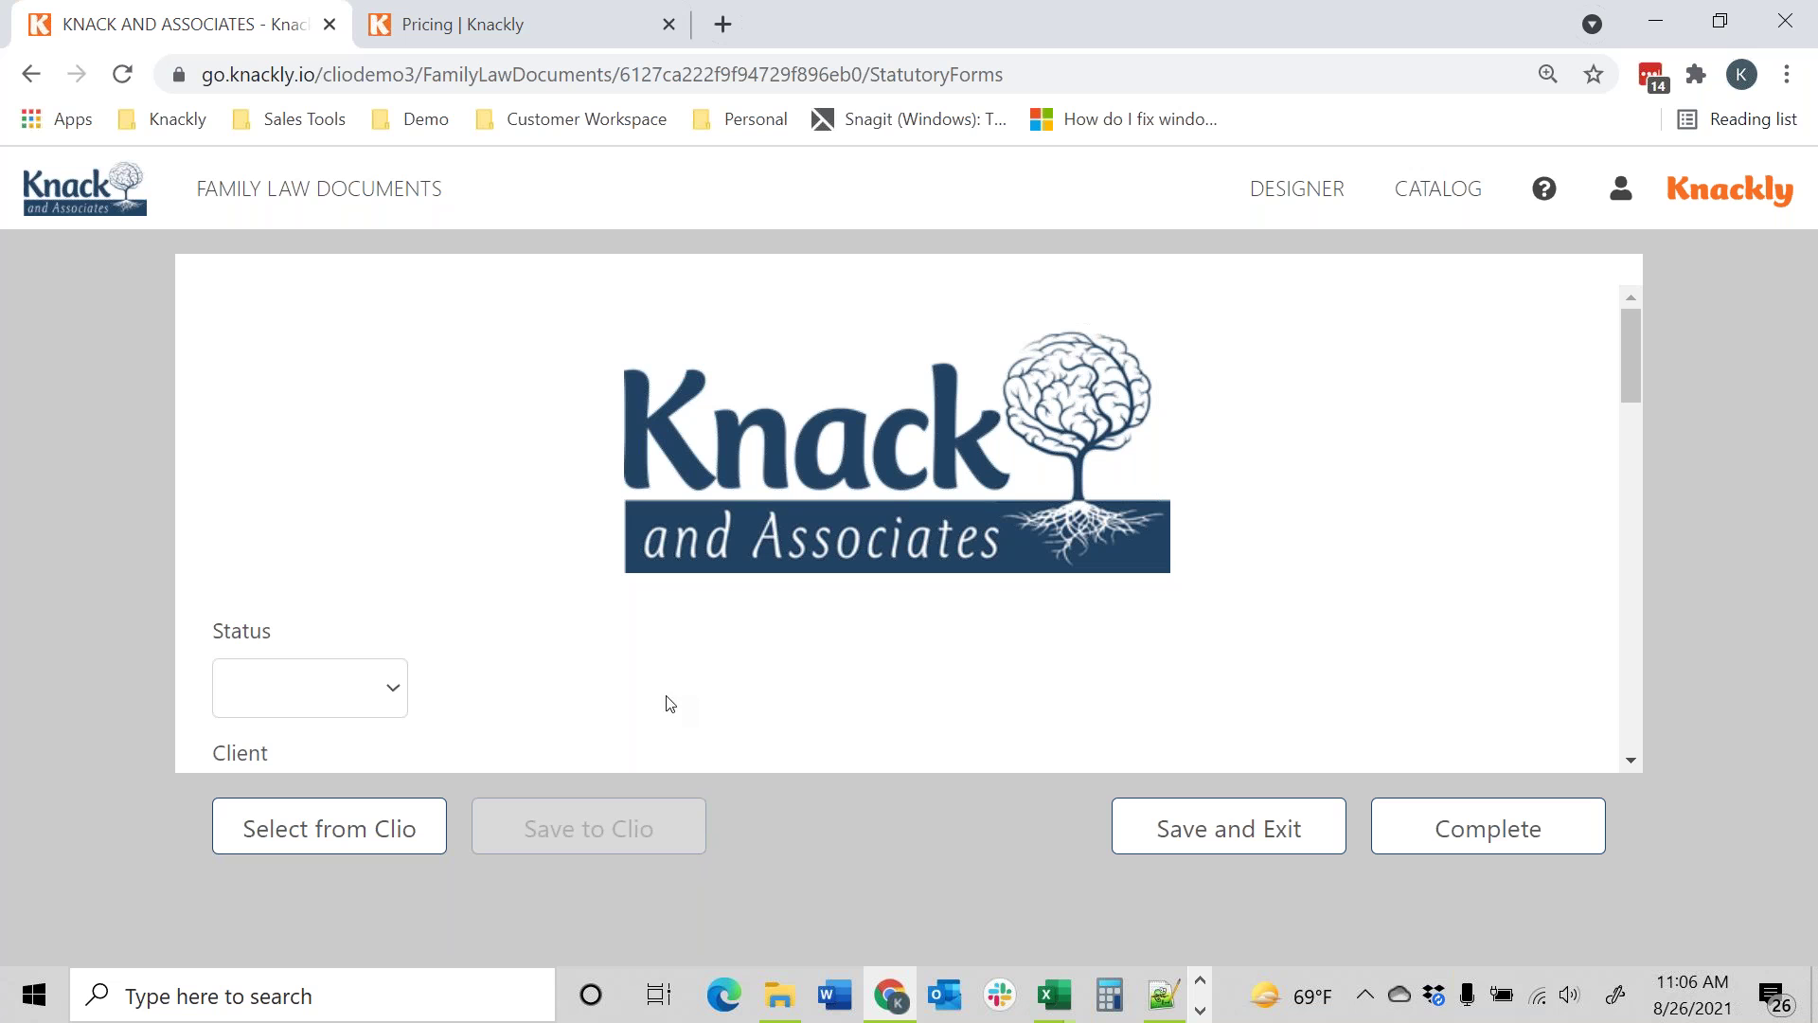
Fill the form from Clio by selecting the lower of the two open matters titled Test
click(374, 828)
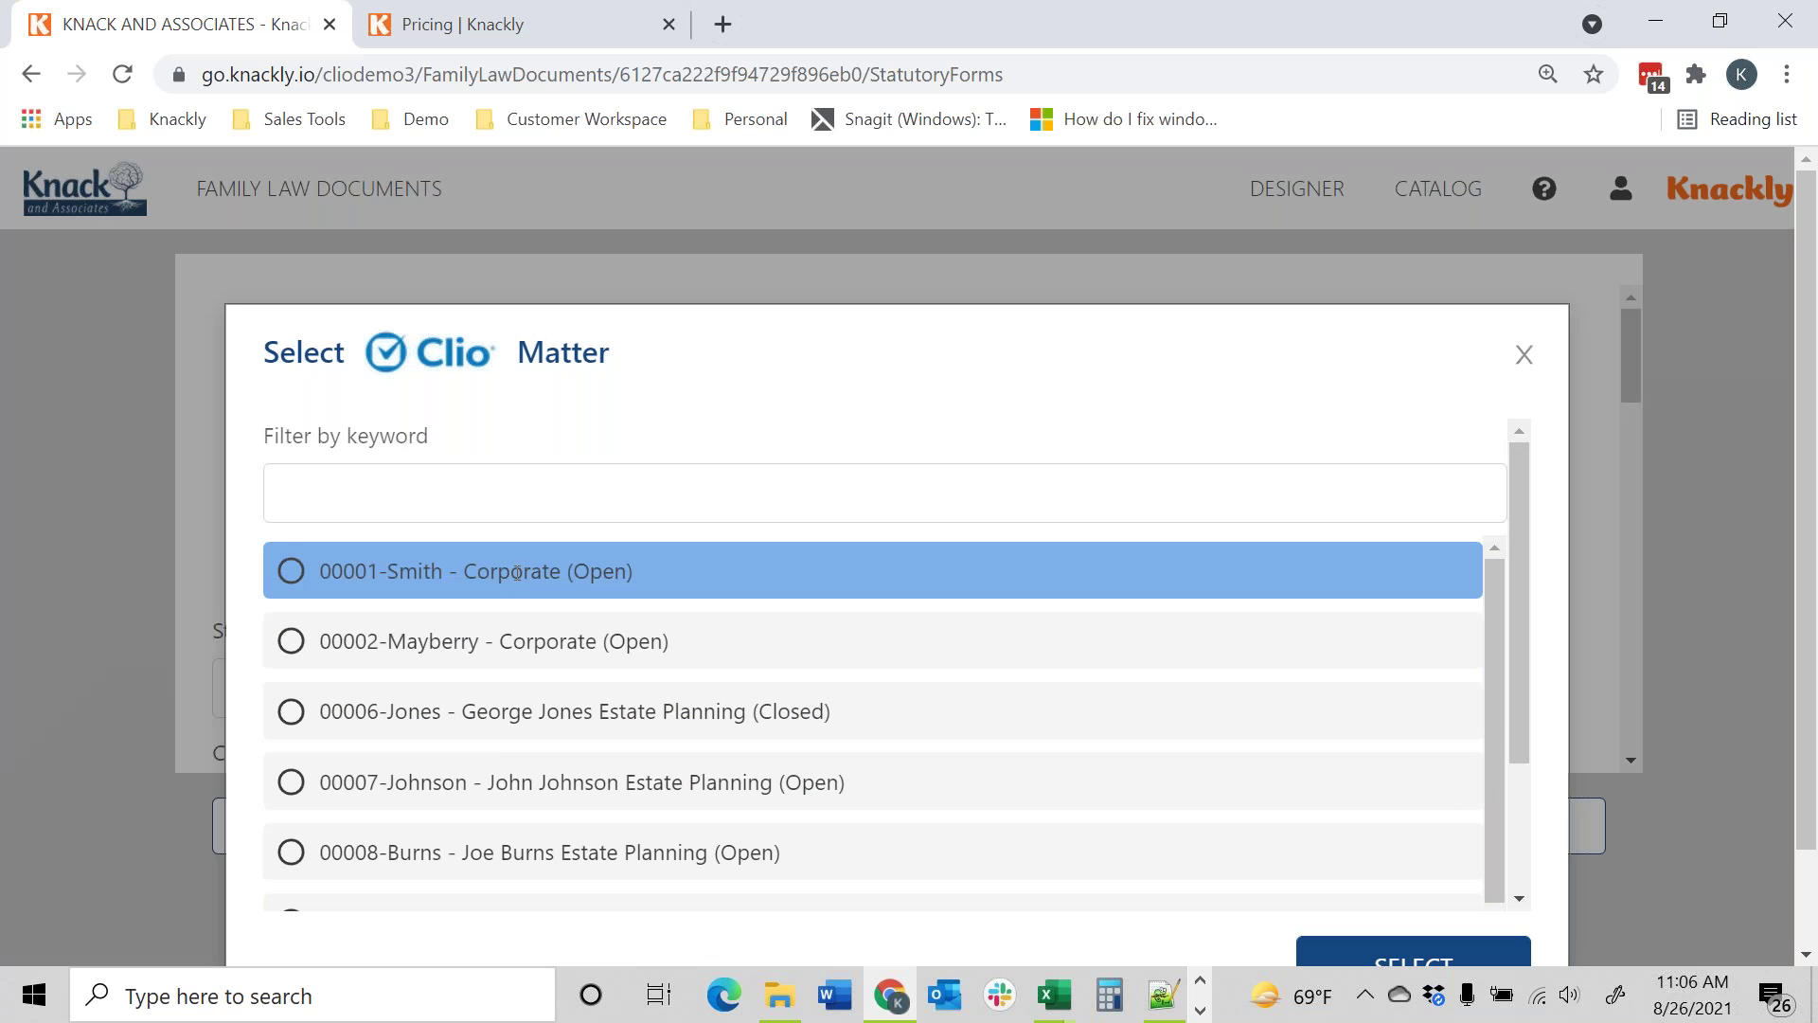
scroll(536, 735, down, 3)
click(291, 855)
click(1428, 966)
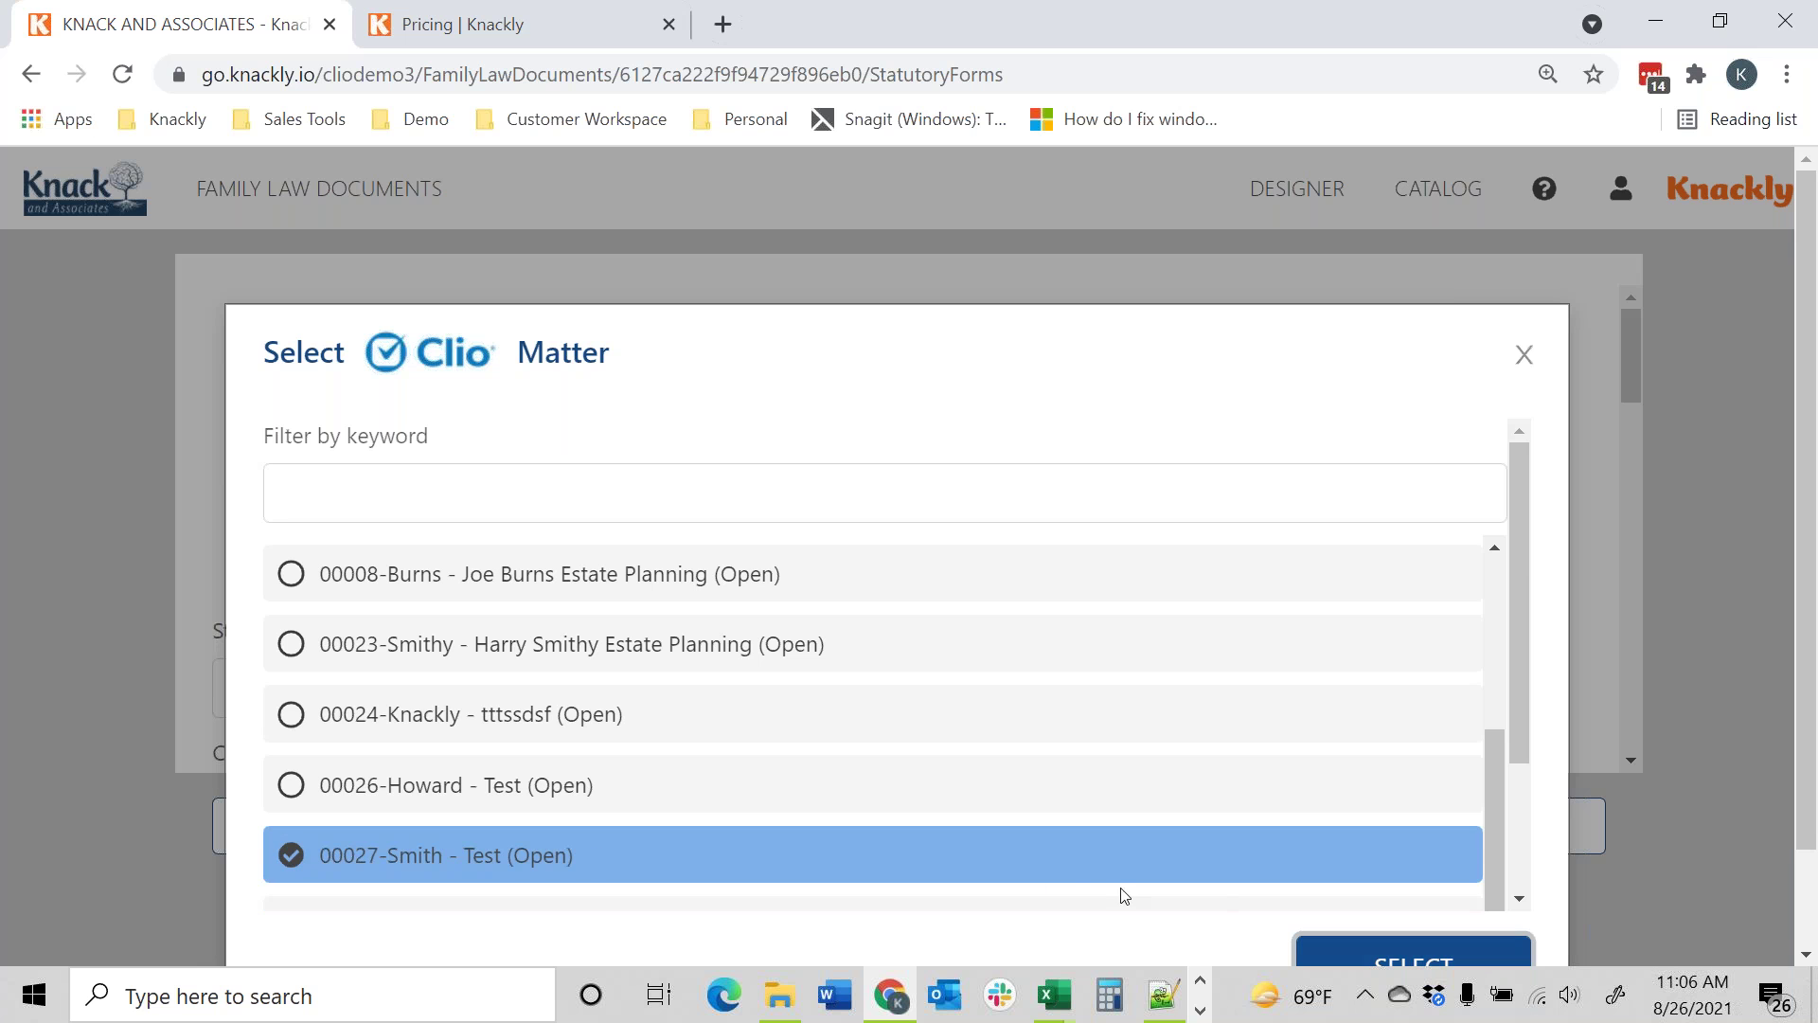
Review the form's client, opposing party, court and children fields, and complete the interview
scroll(530, 568, down, 4)
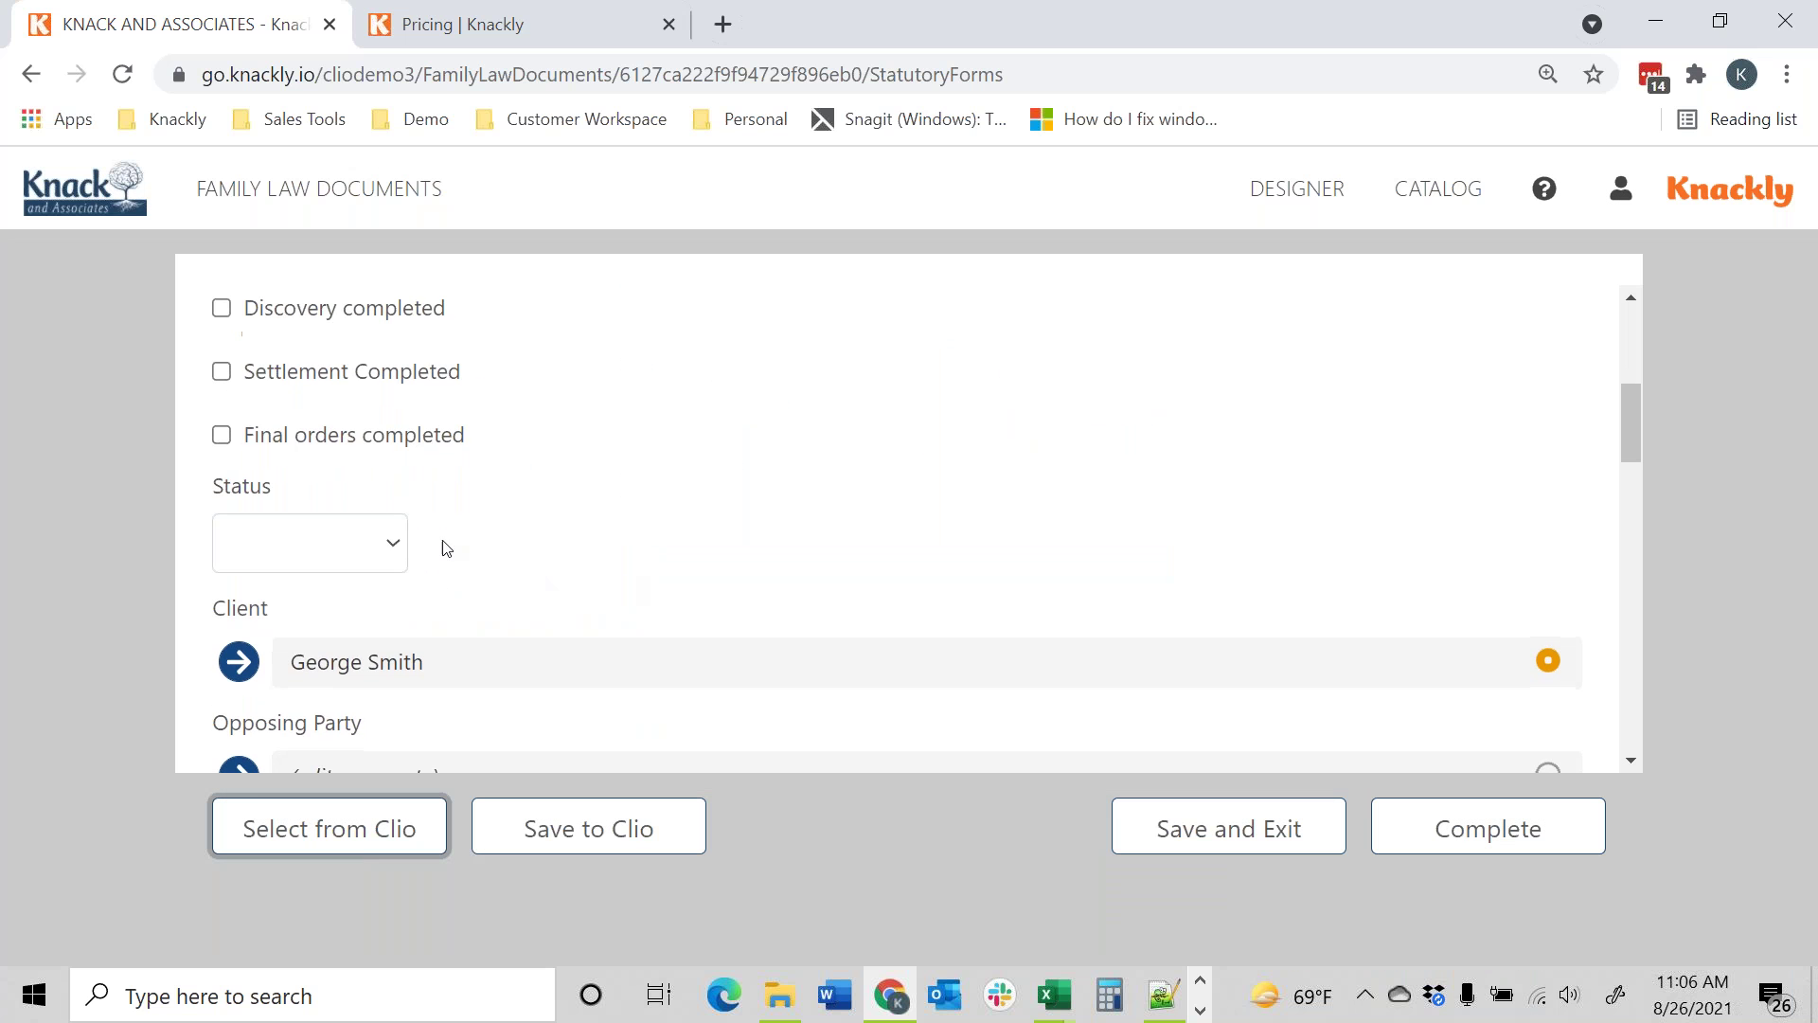
scroll(284, 634, down, 1)
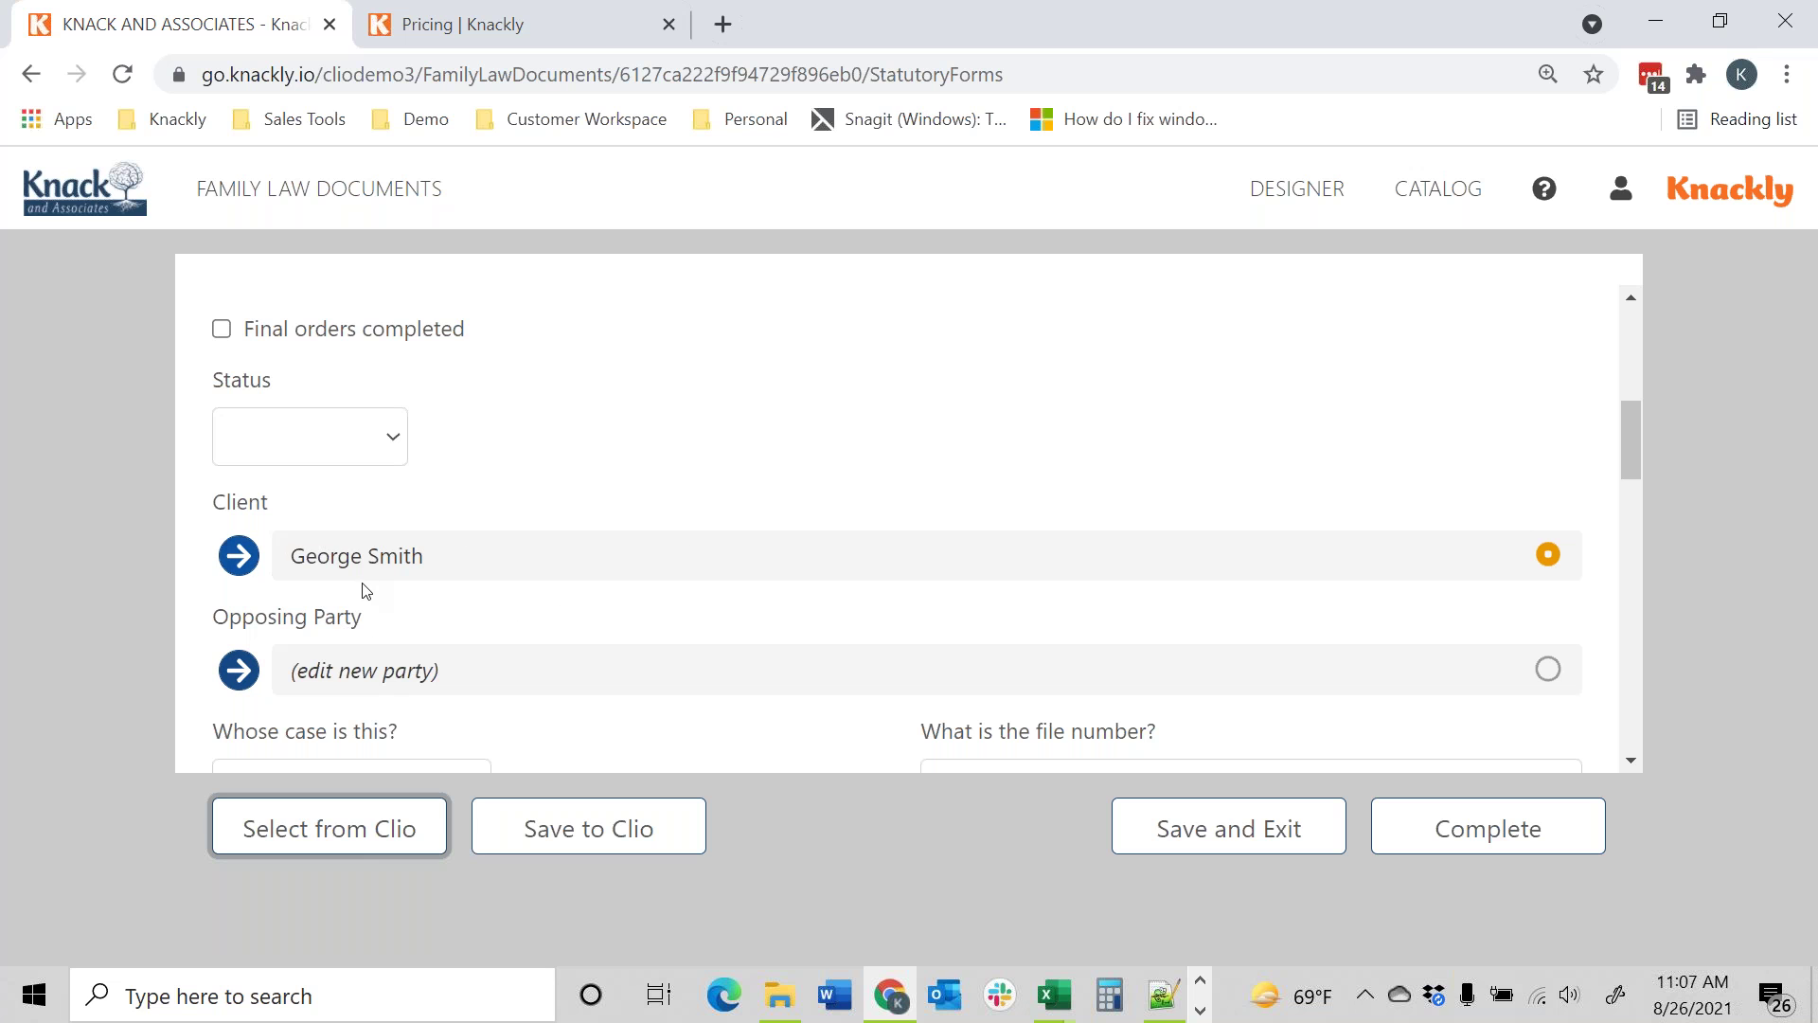
scroll(600, 626, down, 1)
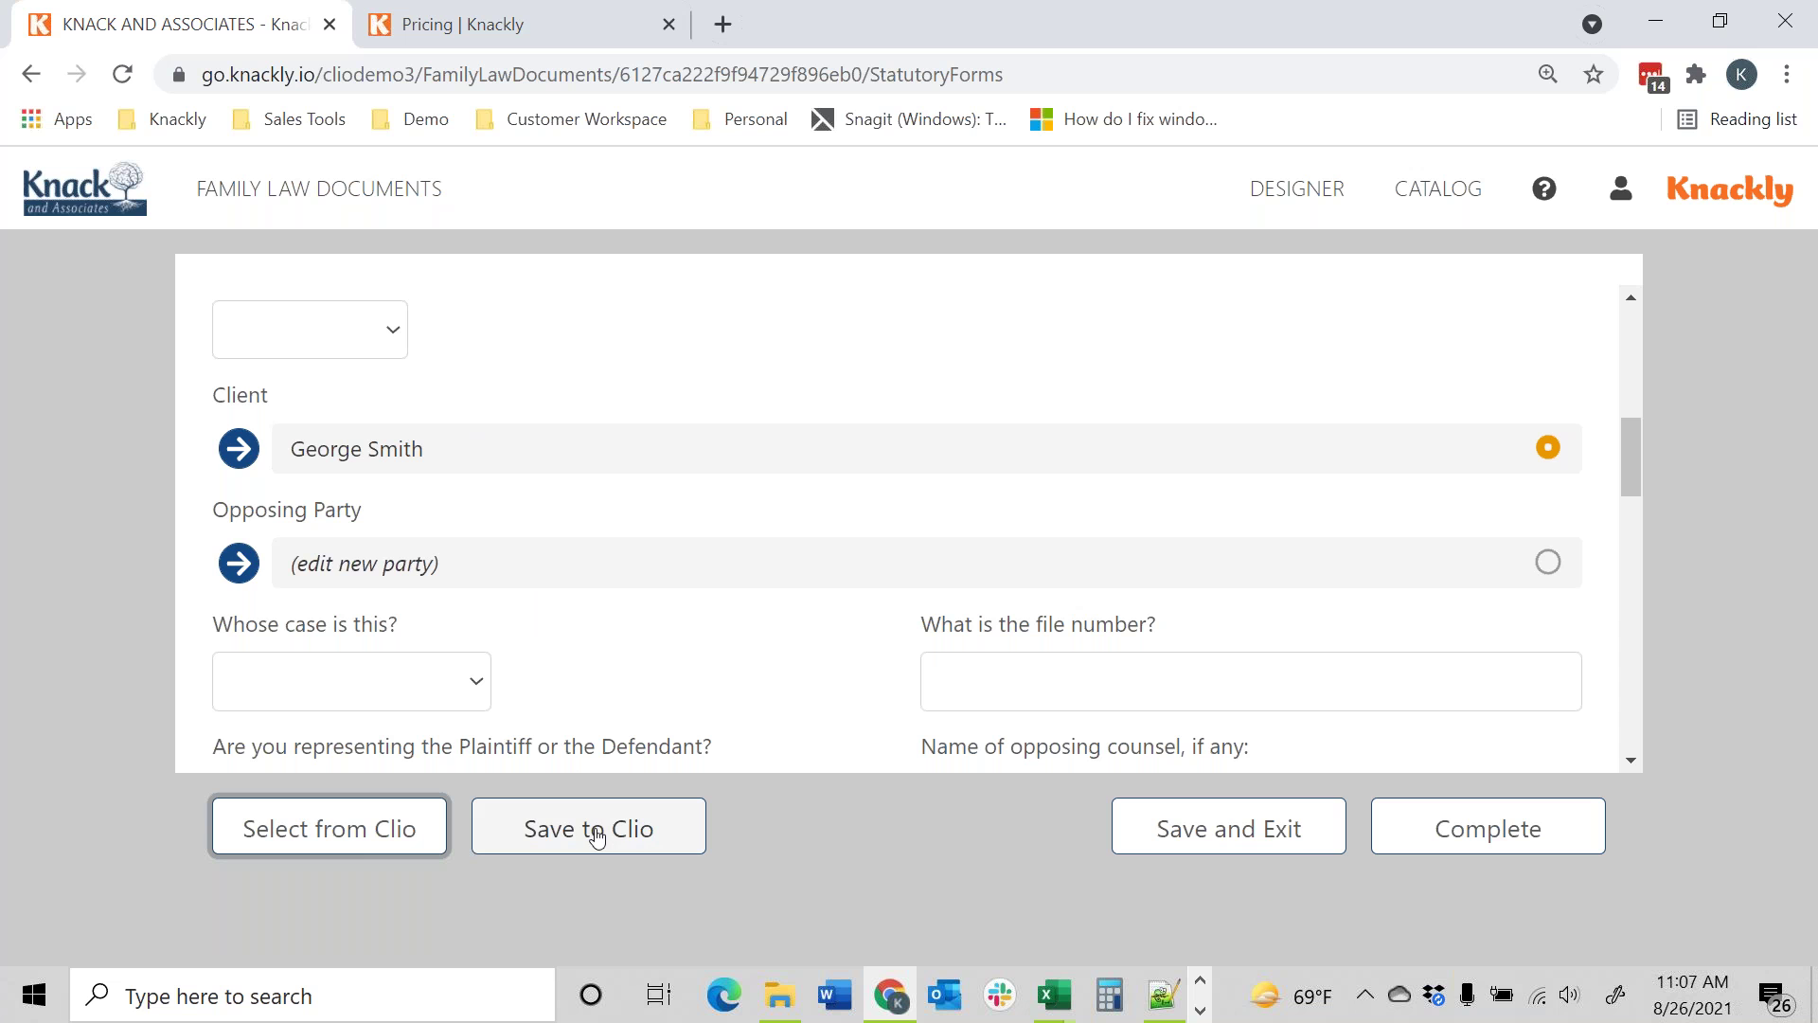
scroll(770, 635, down, 2)
scroll(770, 636, down, 10)
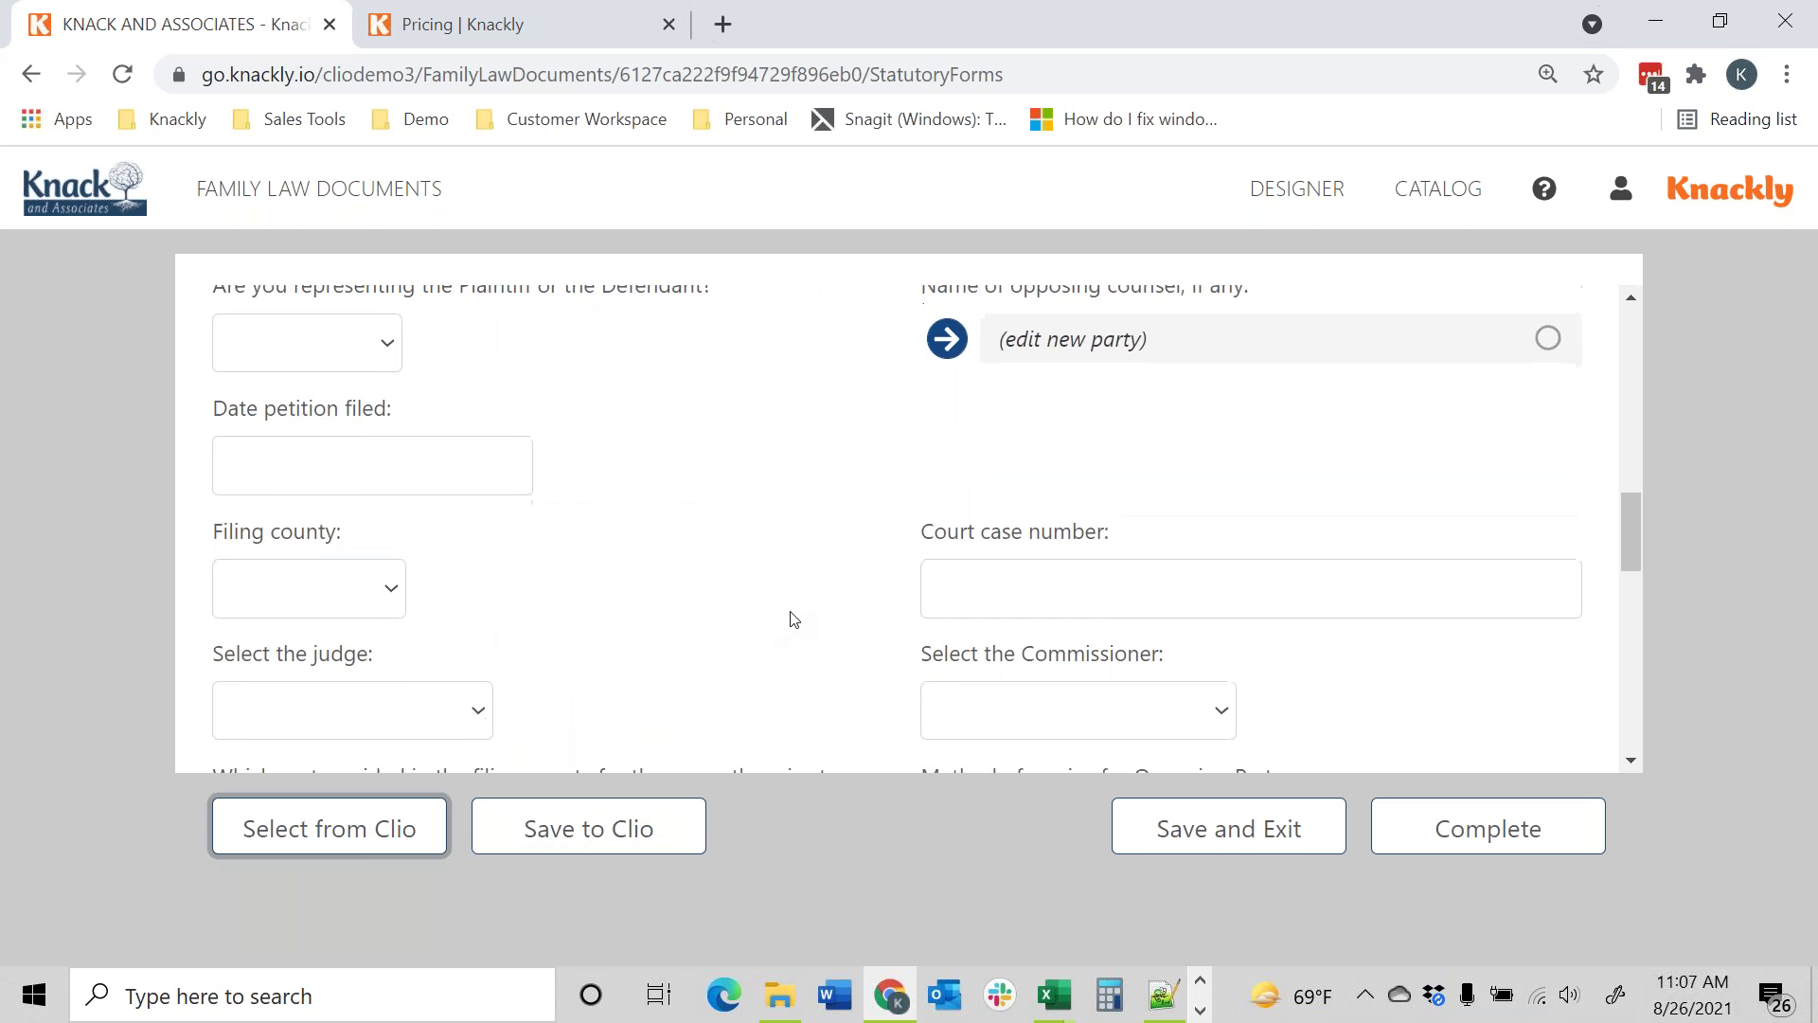
scroll(1169, 459, up, 1)
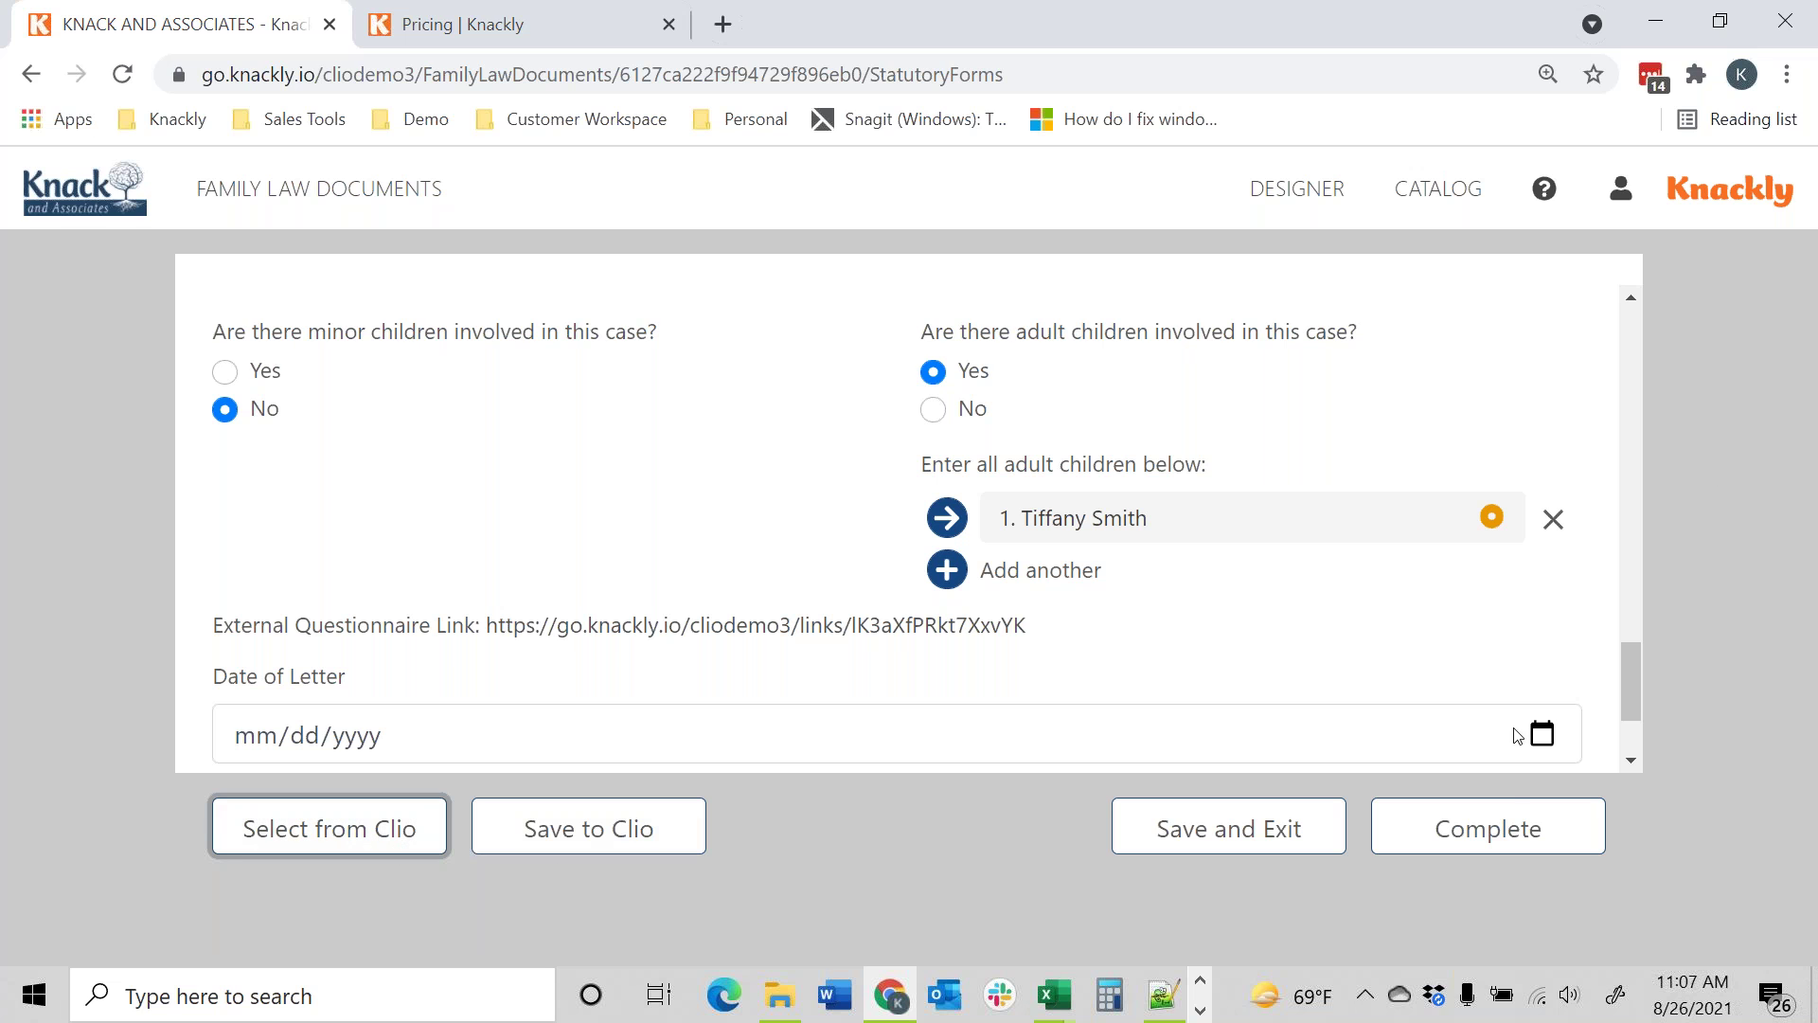
click(1504, 828)
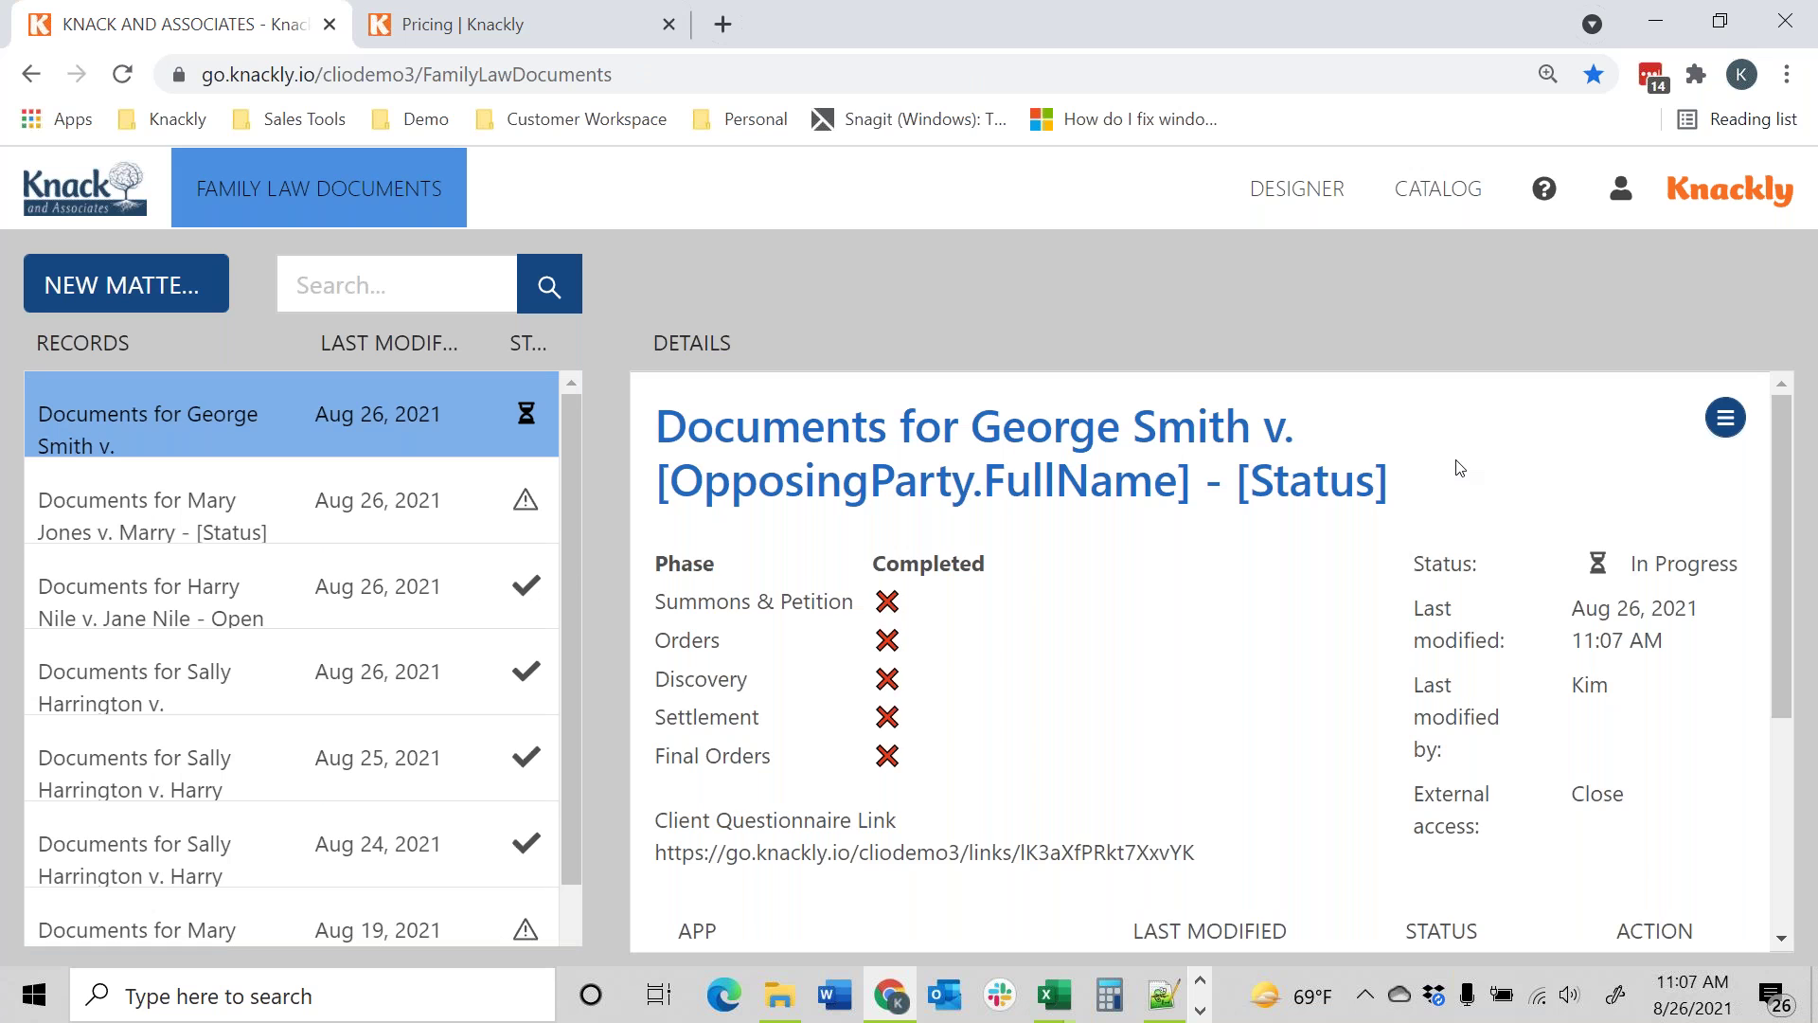
Open the apps of the FamilyLawDocuments model in the Designer and examine the StatutoryForms options and Clio matter link
click(1429, 199)
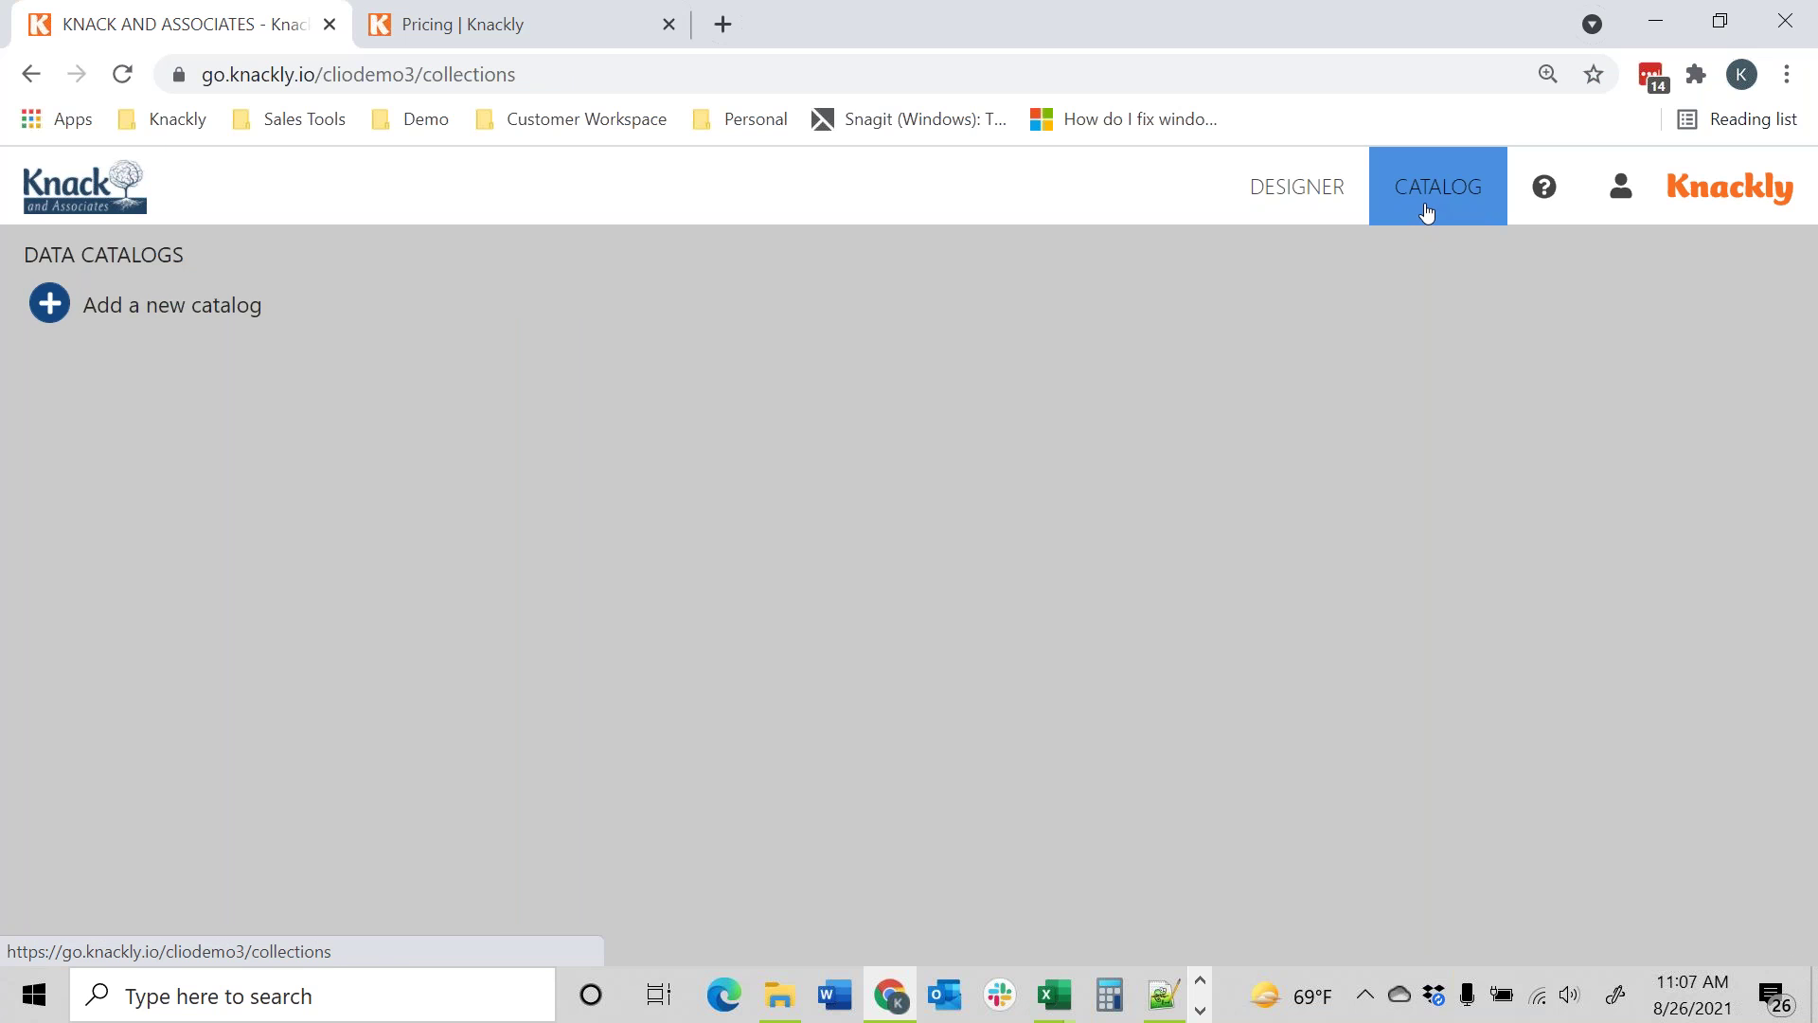
click(1272, 188)
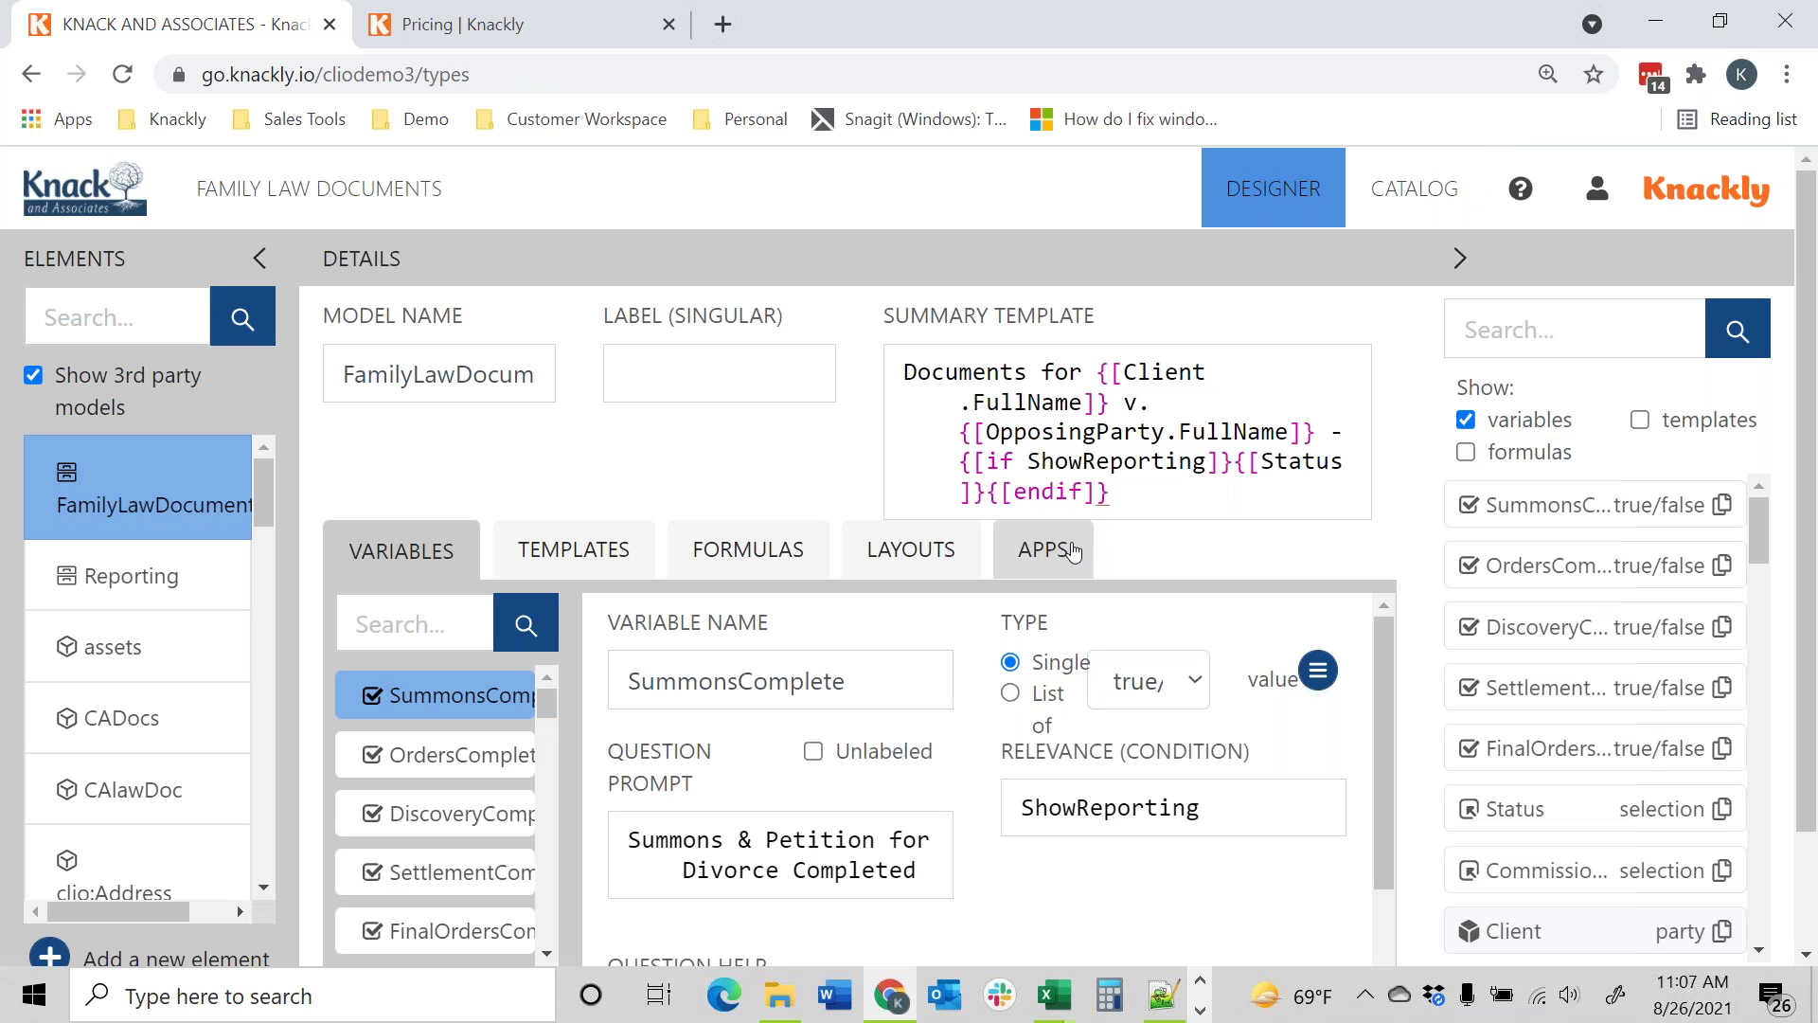
click(1042, 550)
scroll(1400, 479, down, 1)
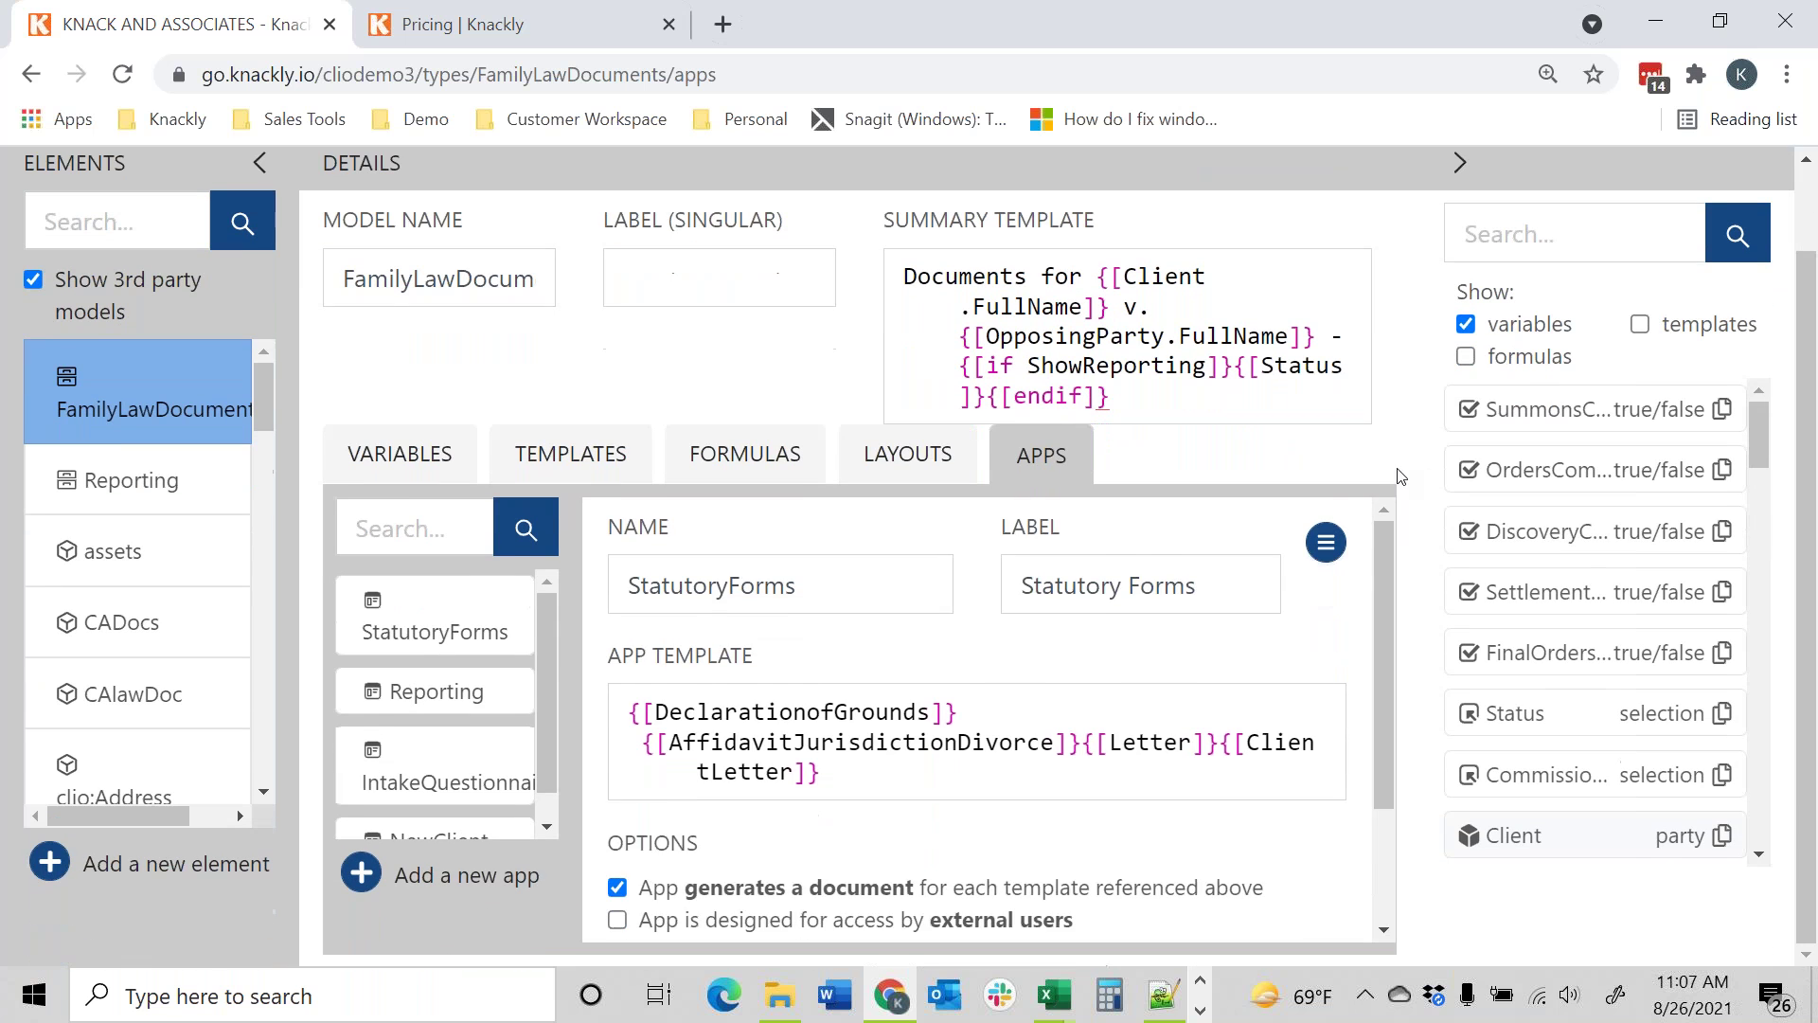
scroll(1389, 492, down, 2)
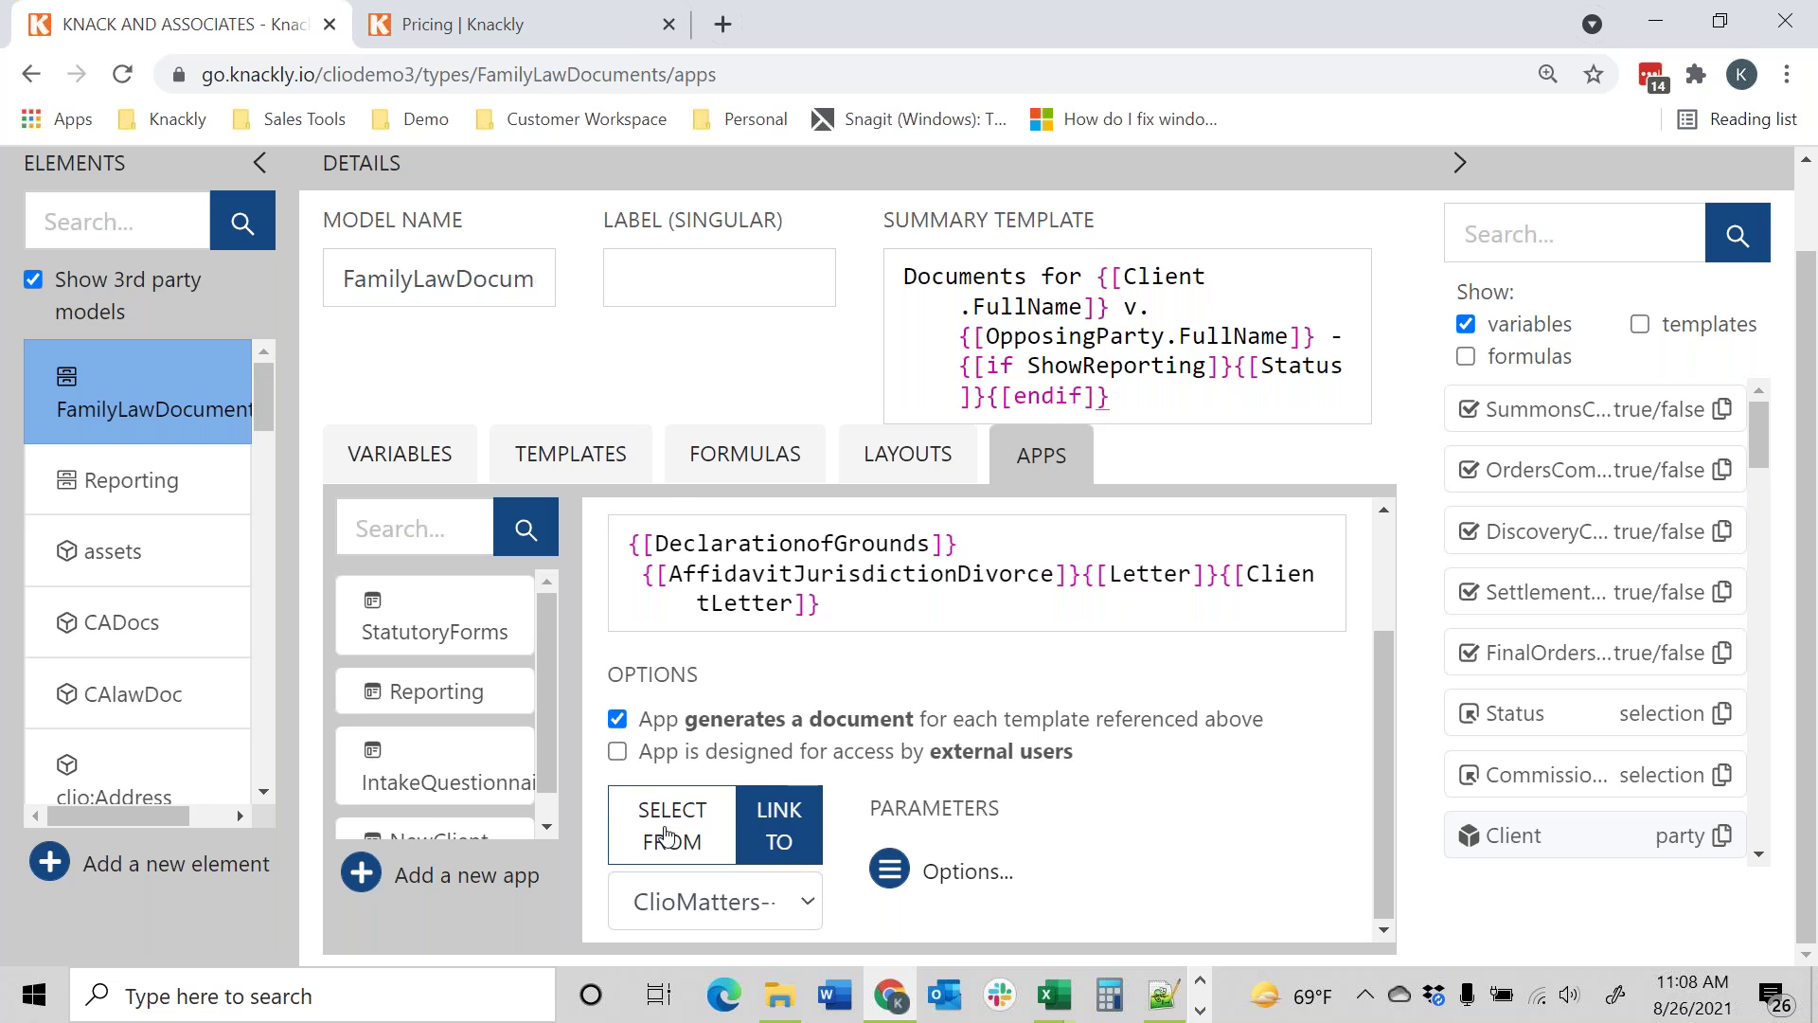
scroll(667, 834, up, 1)
scroll(1090, 834, down, 1)
Examine the IntakeQuestionnaire app's external-user and data source options, and reopen the StatutoryForms app
click(455, 765)
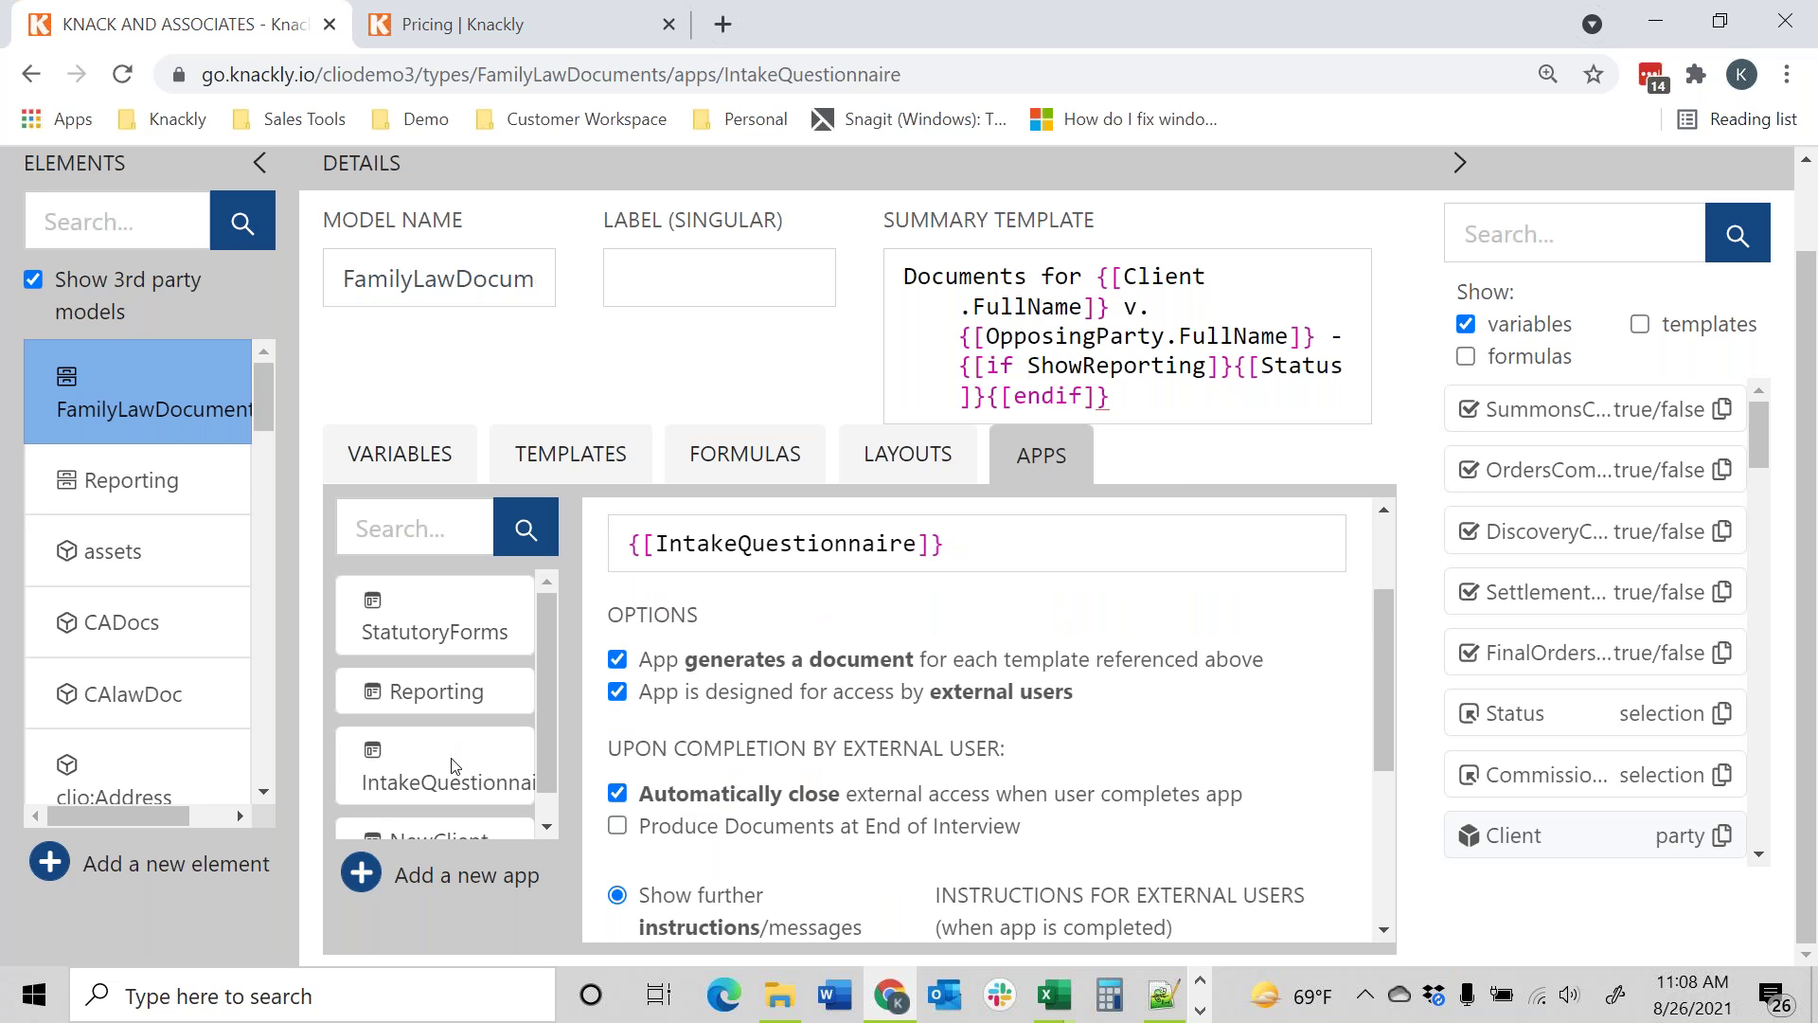
scroll(1015, 802, down, 4)
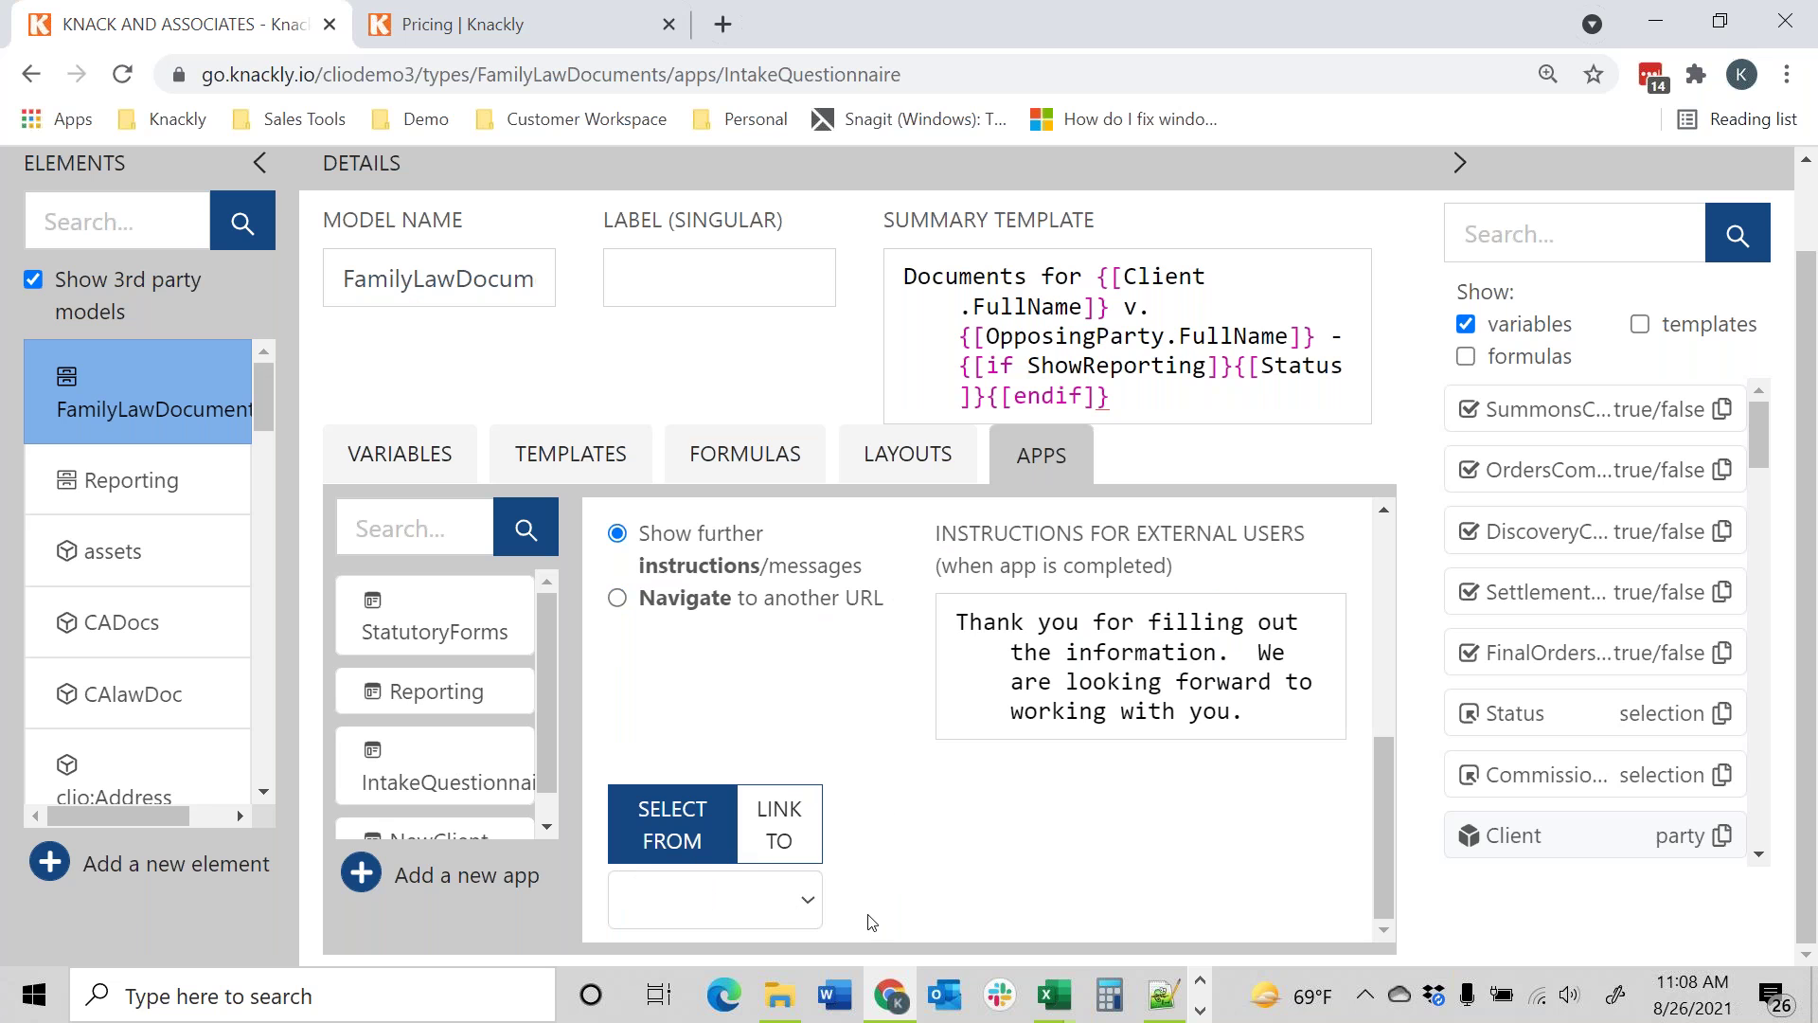
click(461, 625)
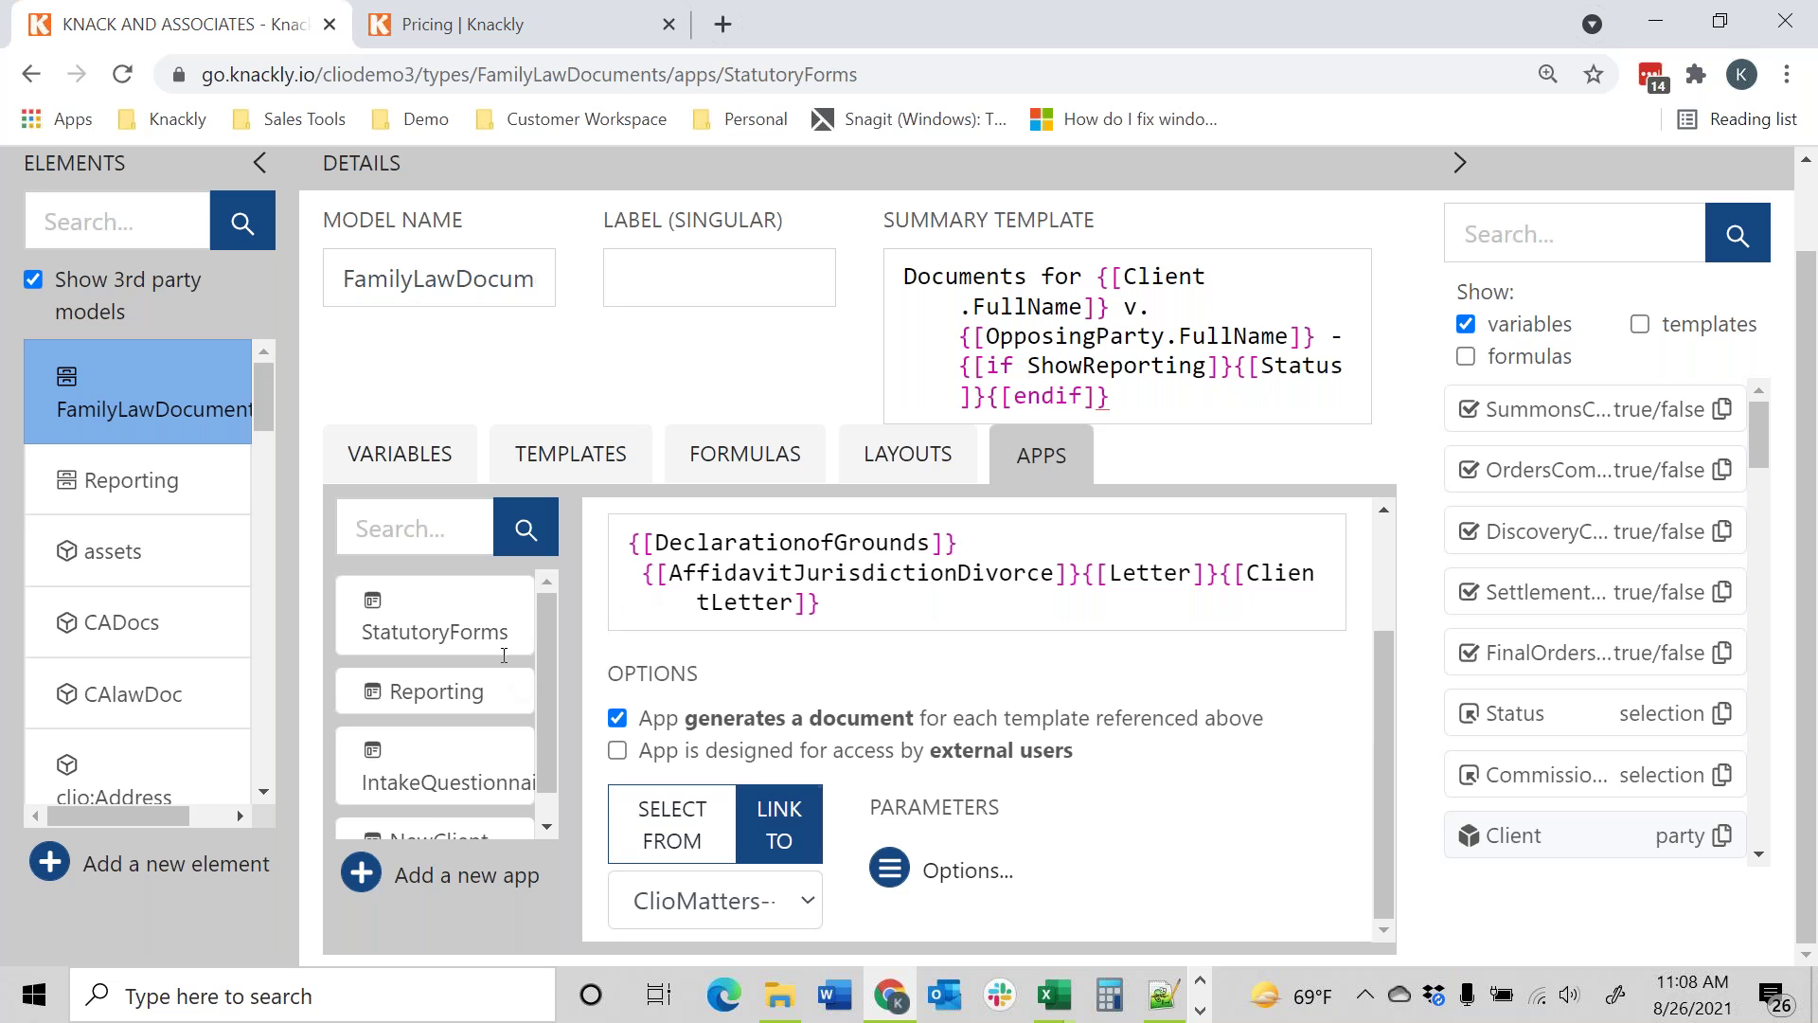
Examine which Clio matter mapping the StatutoryForms app can link to, along with its app template
click(810, 909)
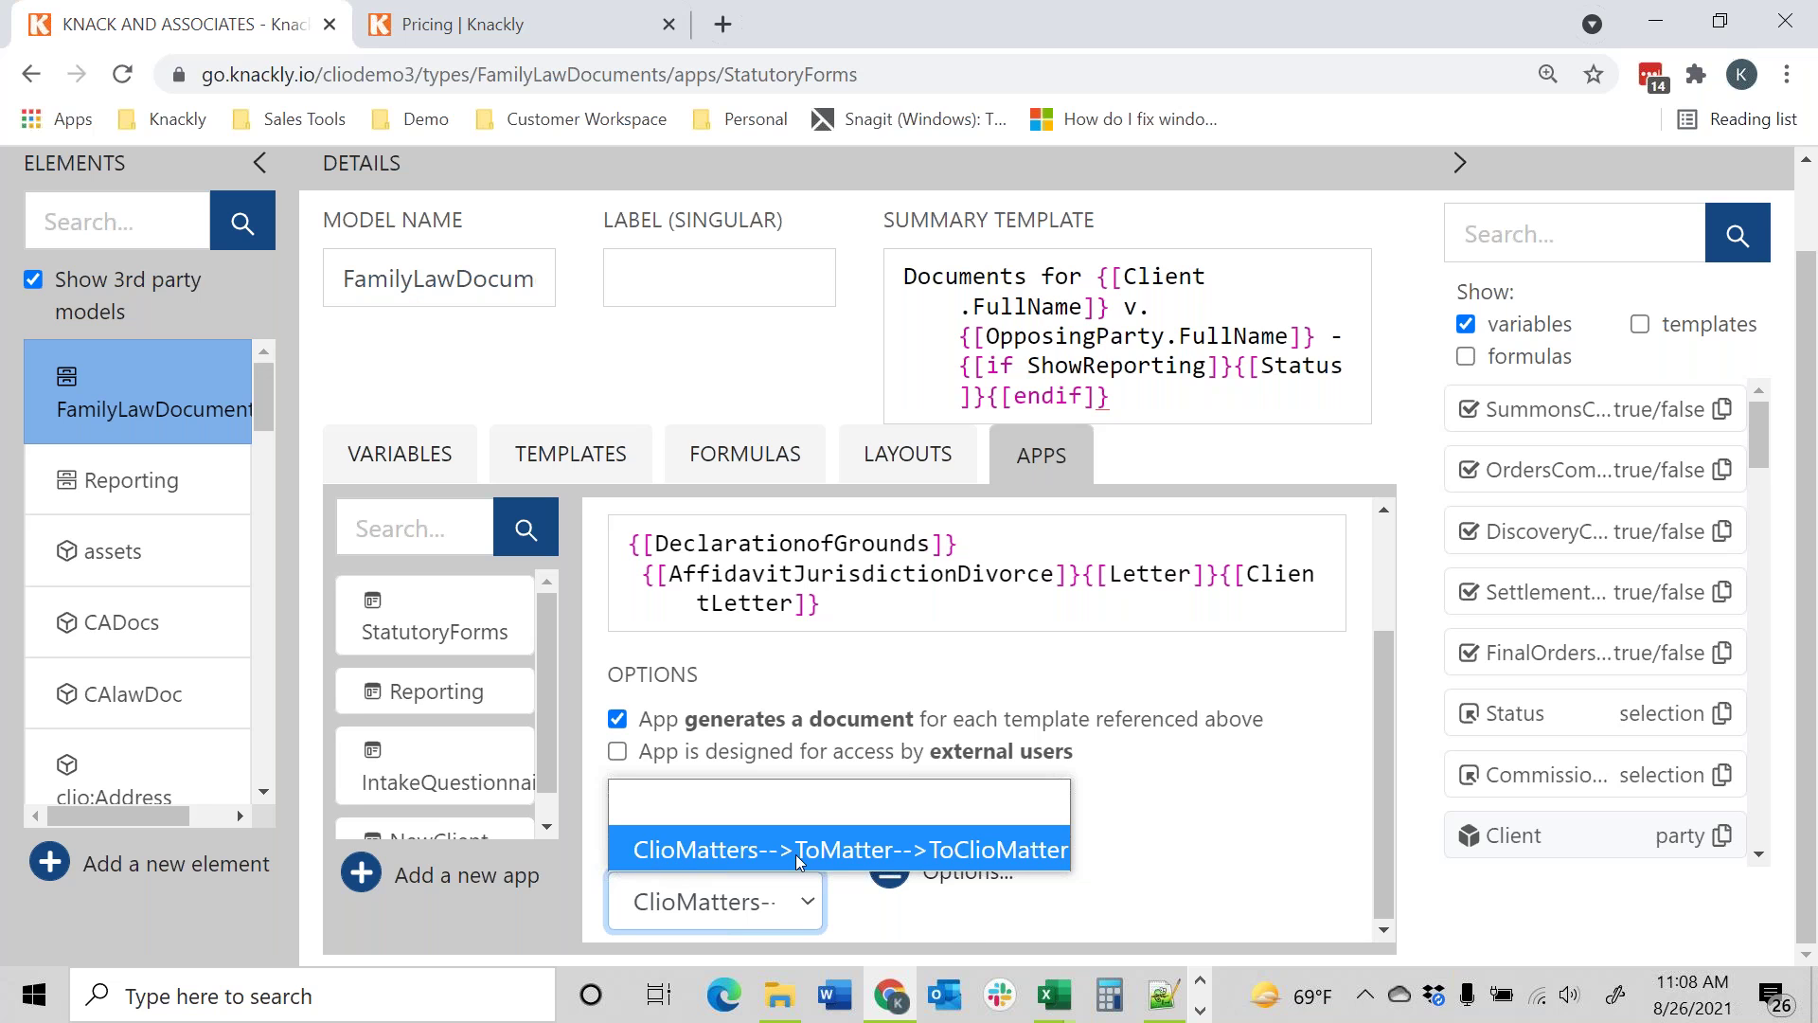
click(1044, 918)
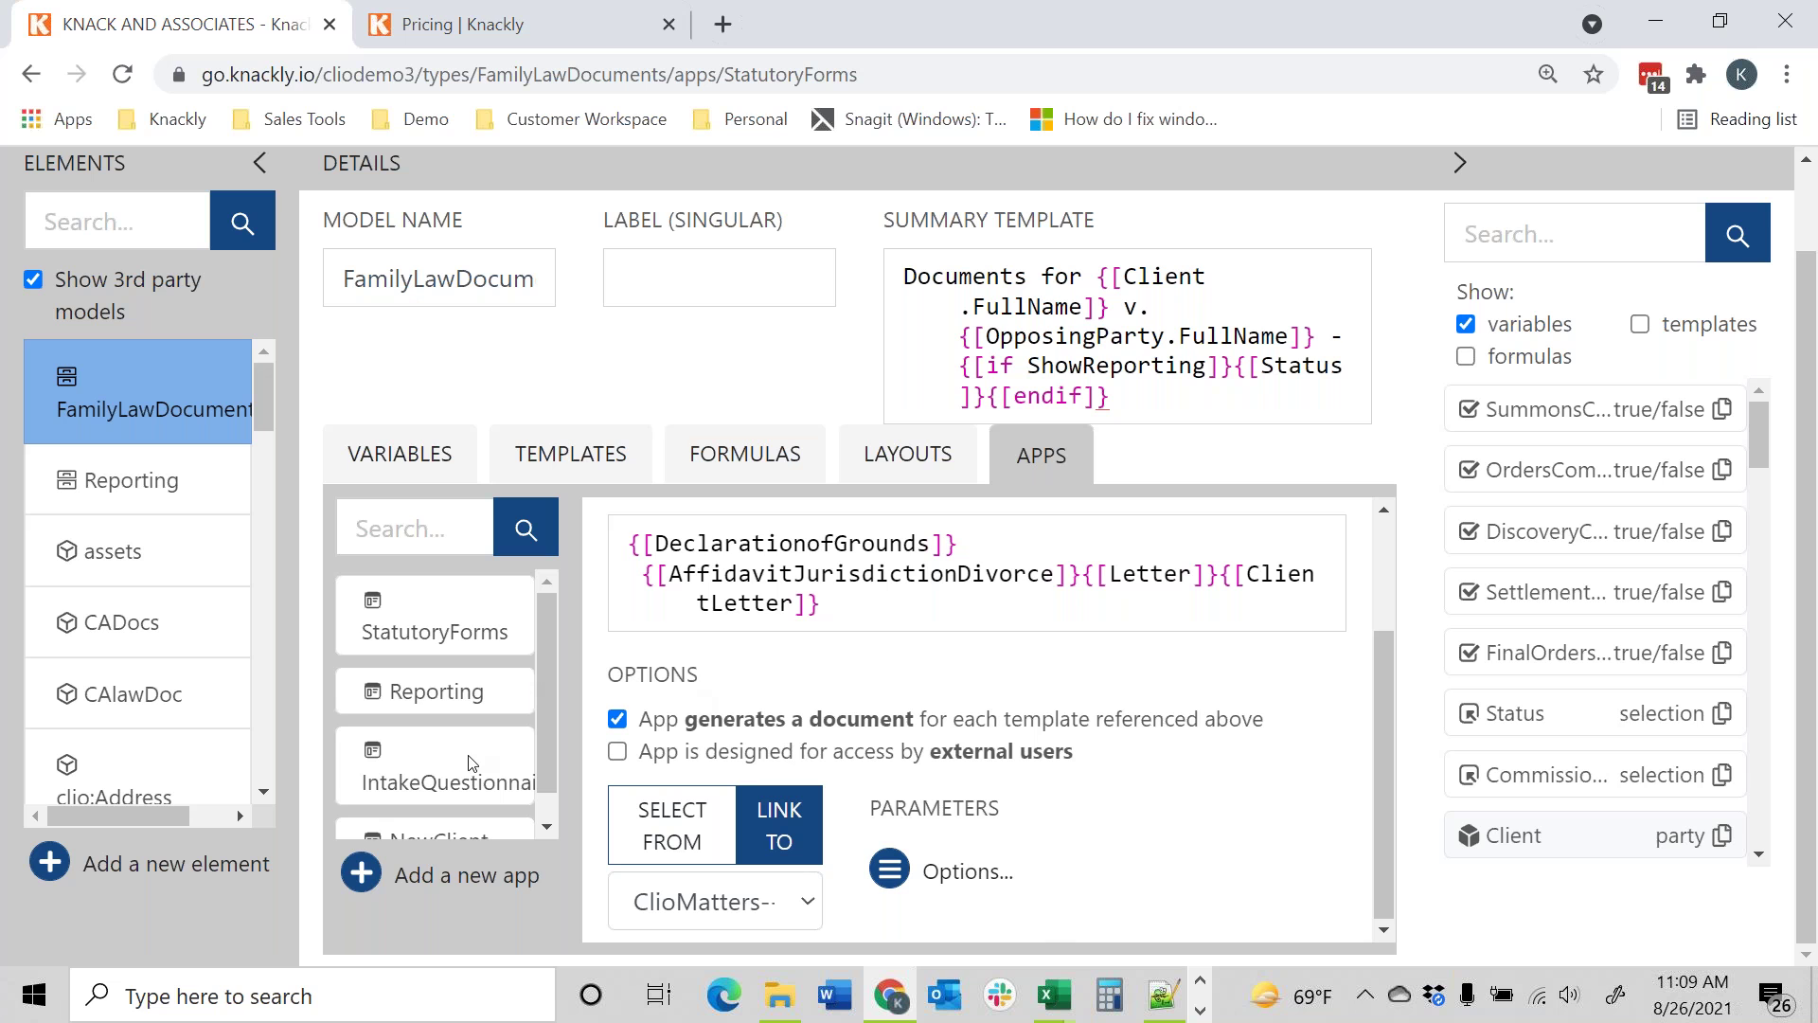
scroll(926, 701, up, 2)
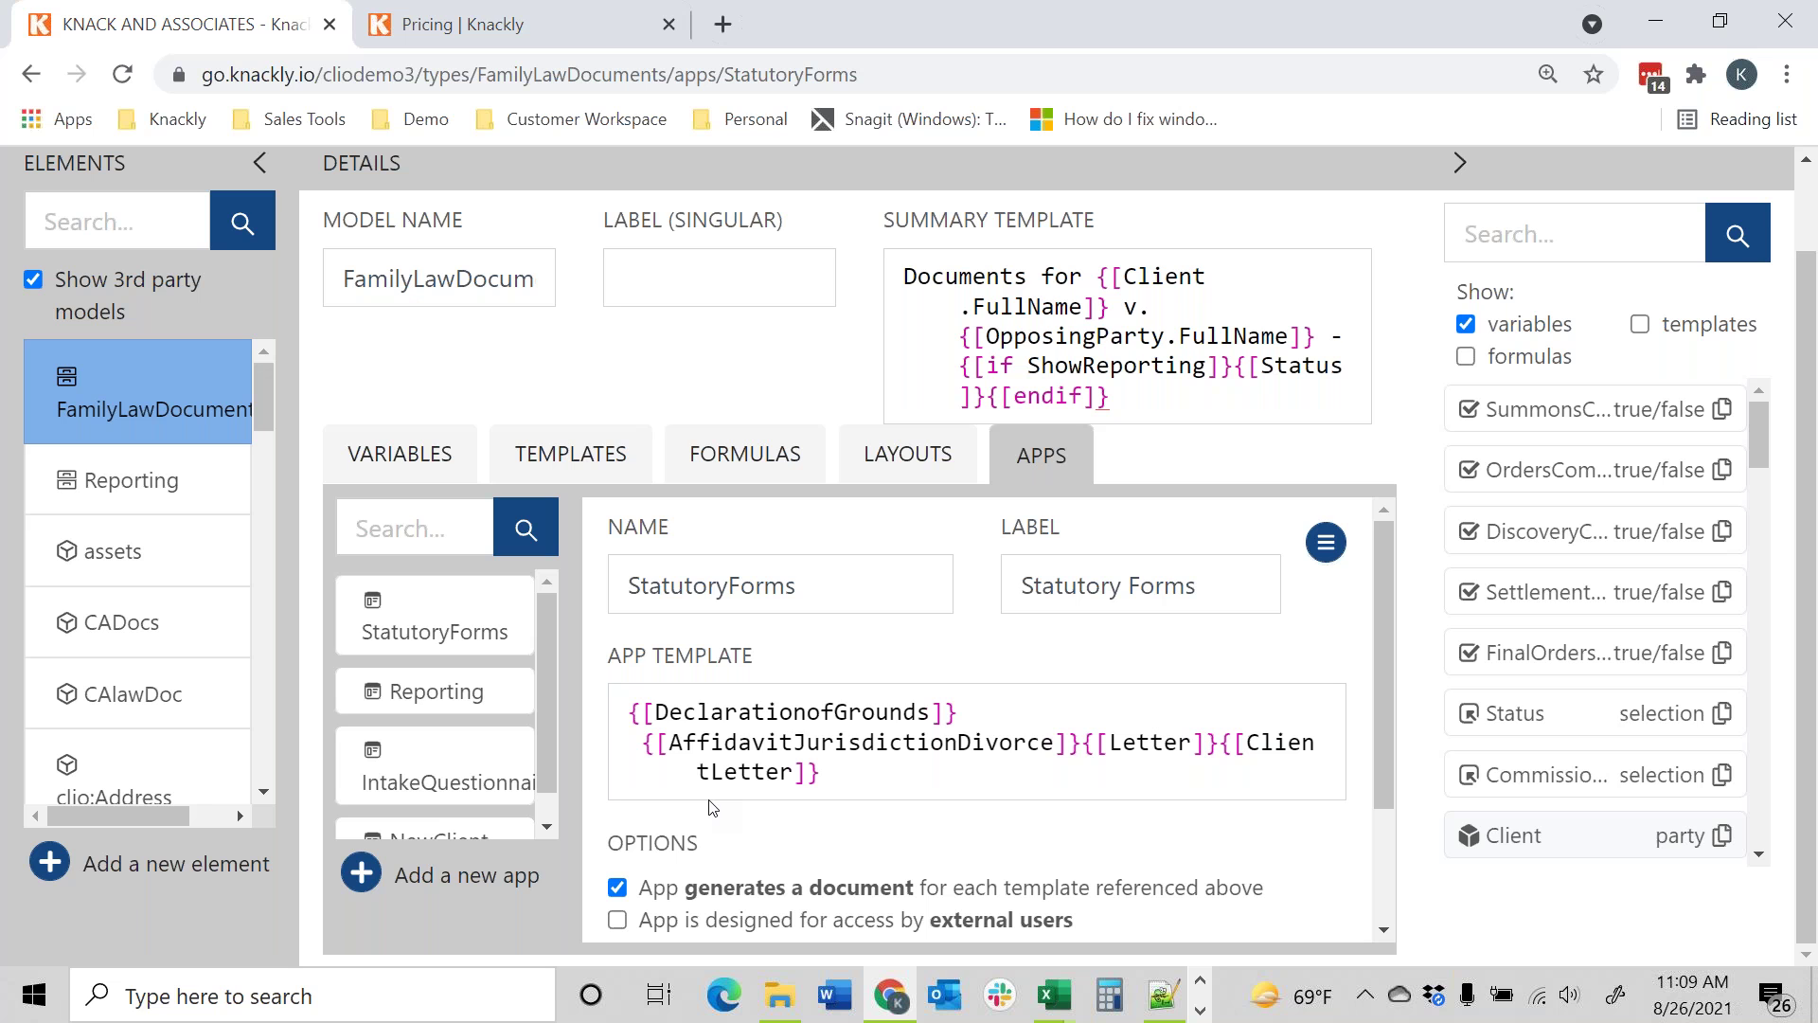
scroll(712, 806, down, 2)
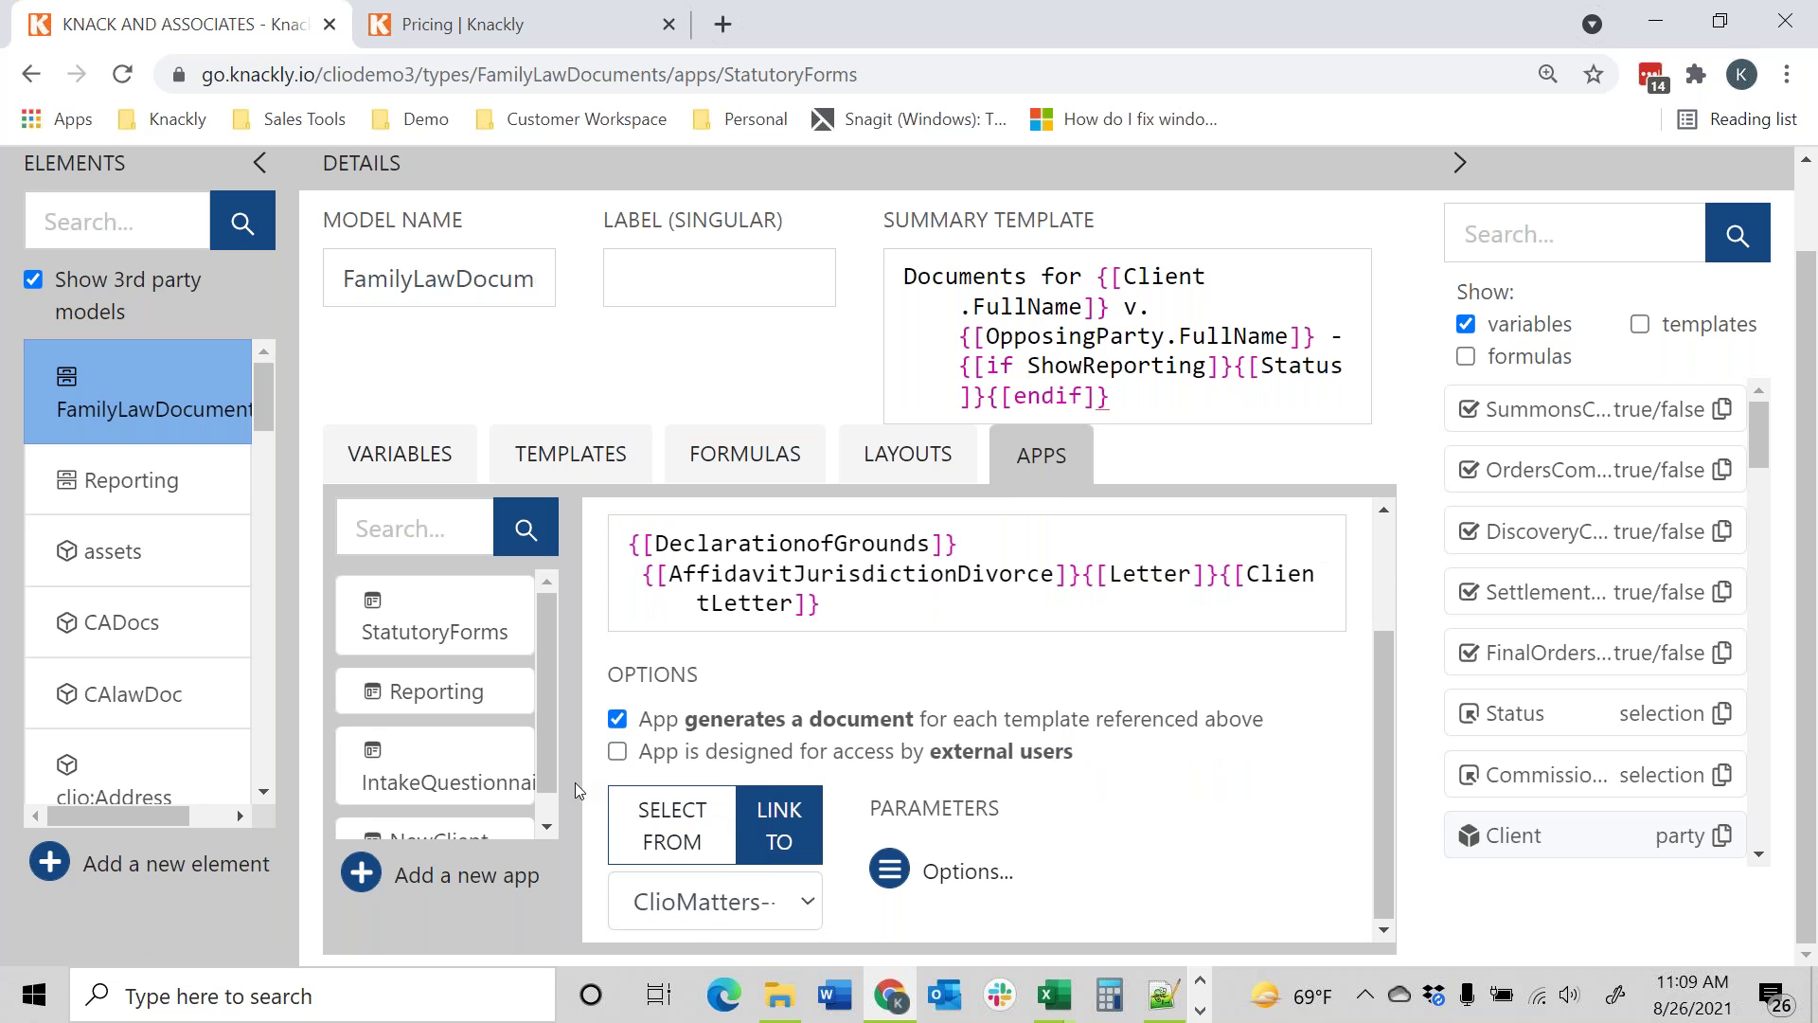
Examine the IntakeQuestionnaire app's template, external-user completion settings and the data sources it can select from
click(470, 761)
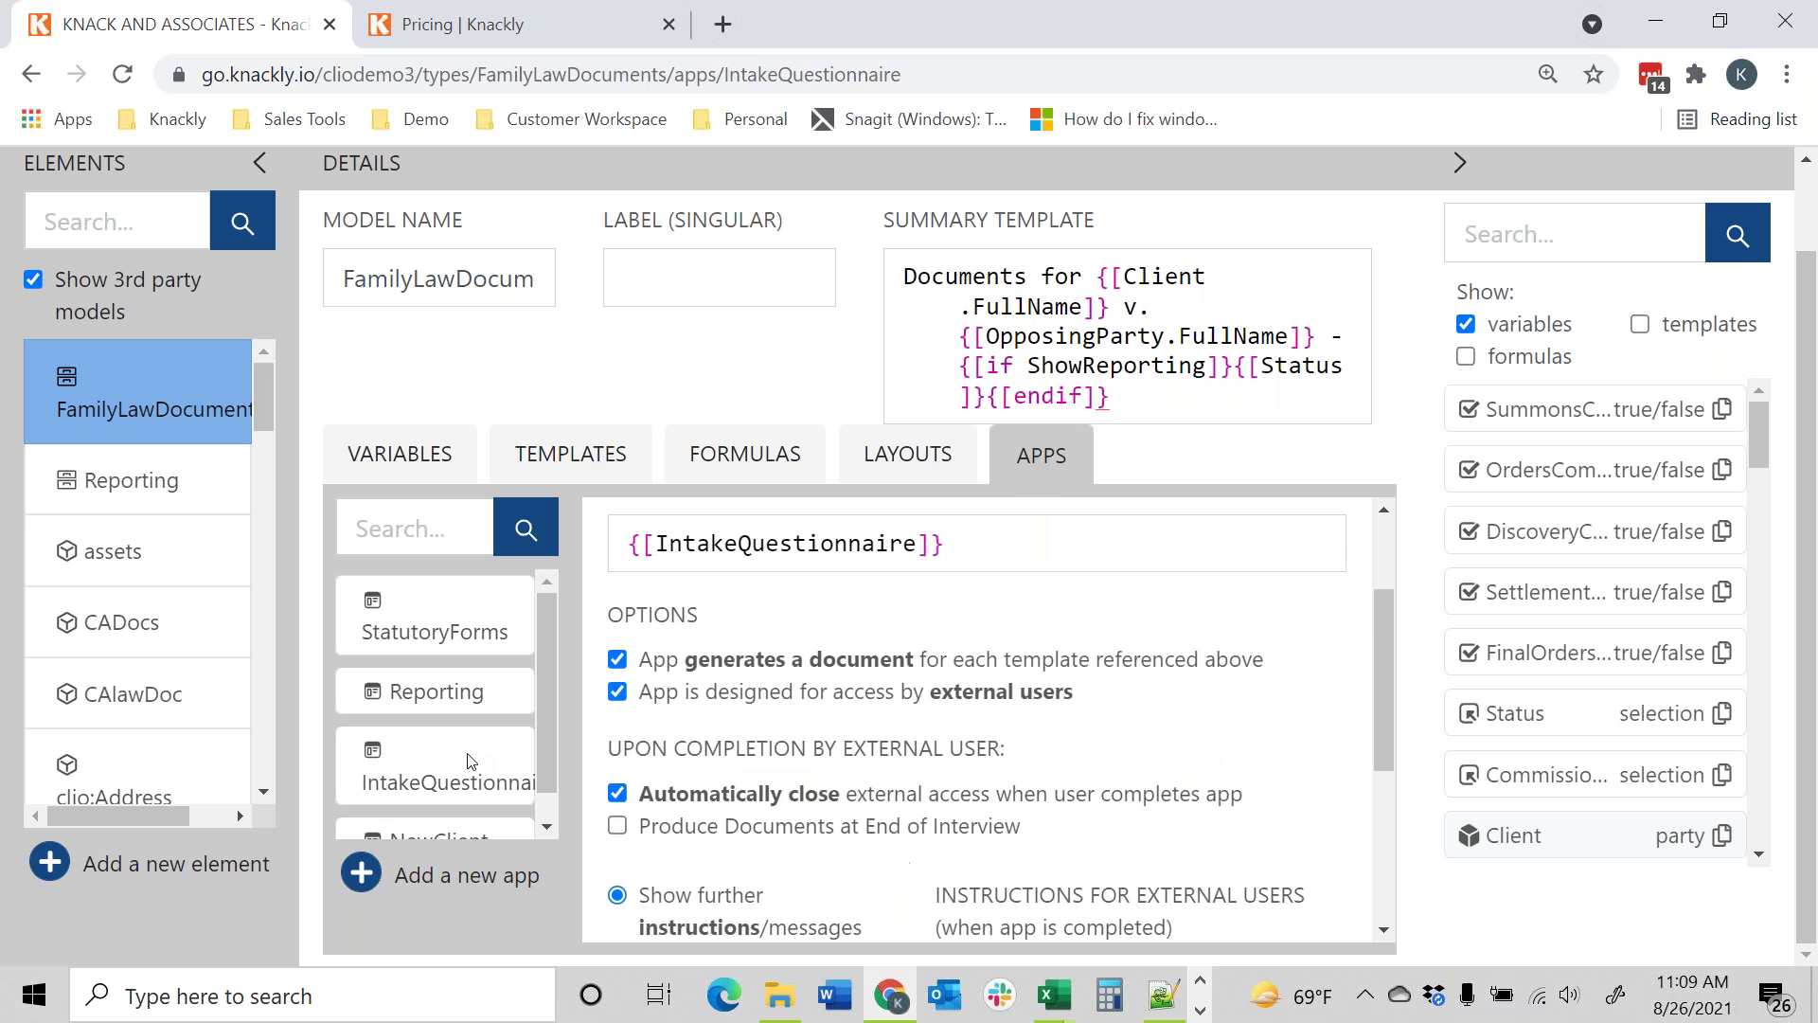
scroll(670, 700, up, 2)
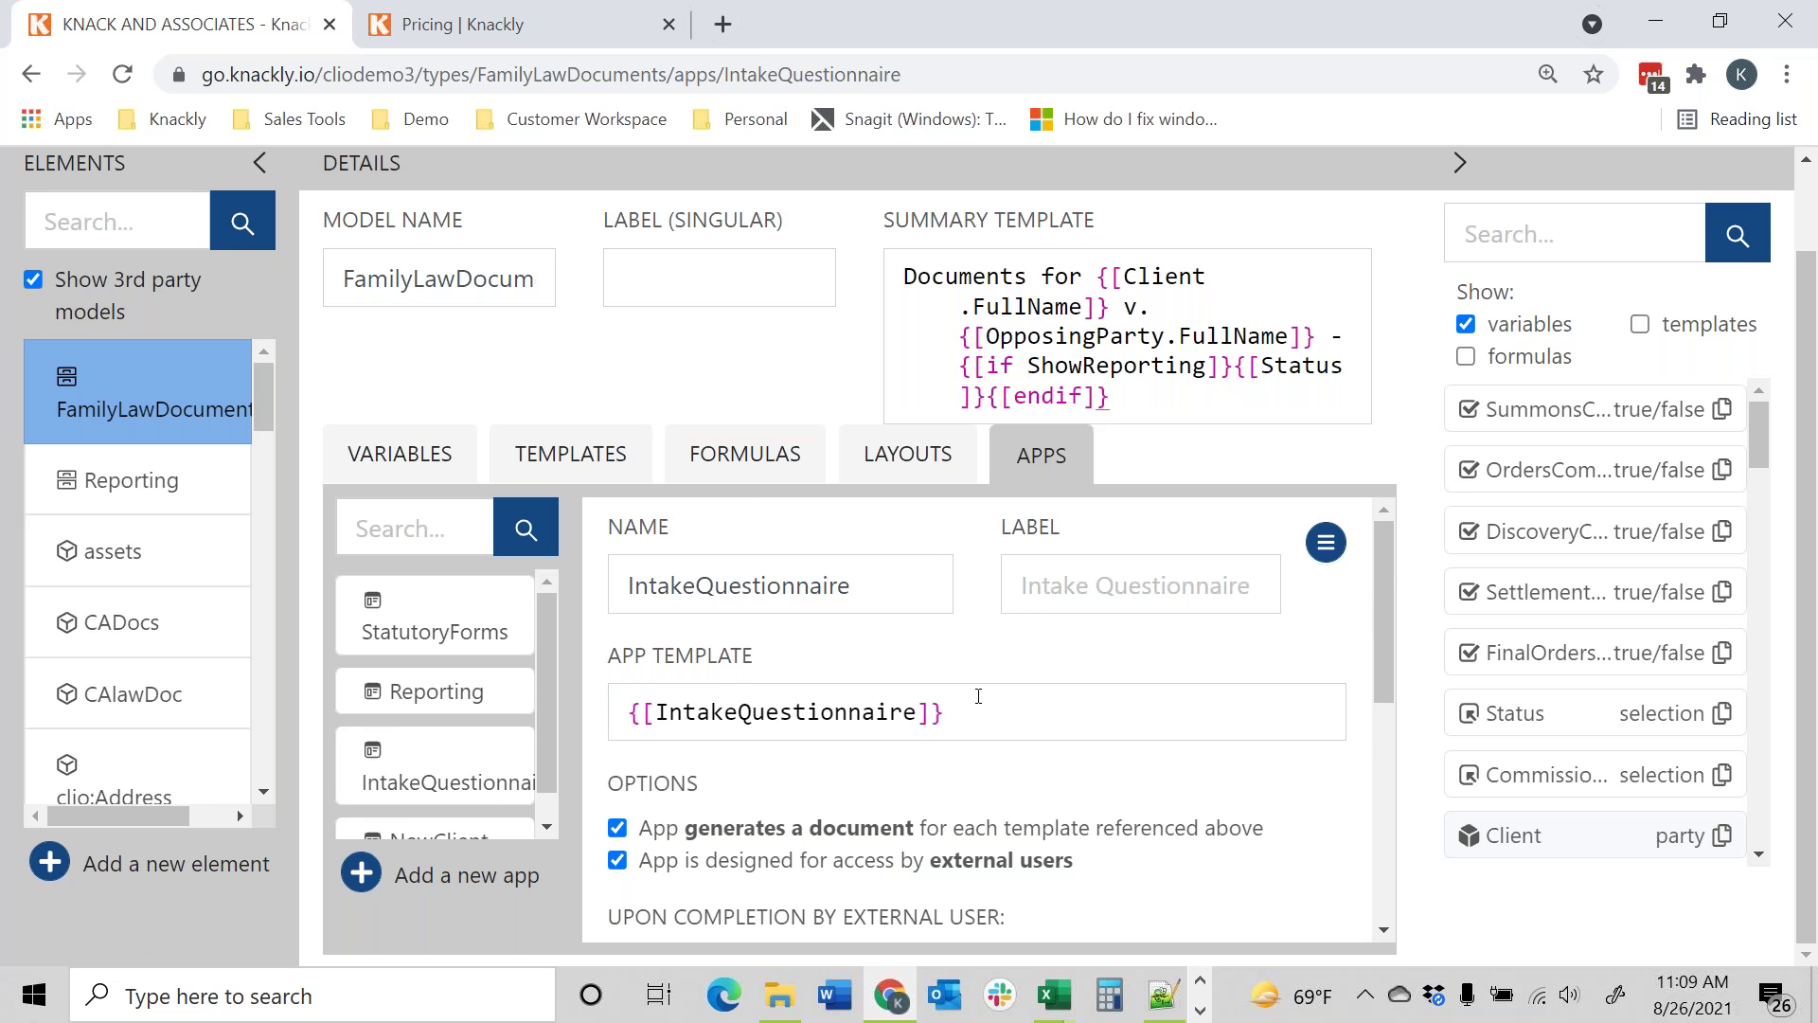
scroll(900, 800, down, 3)
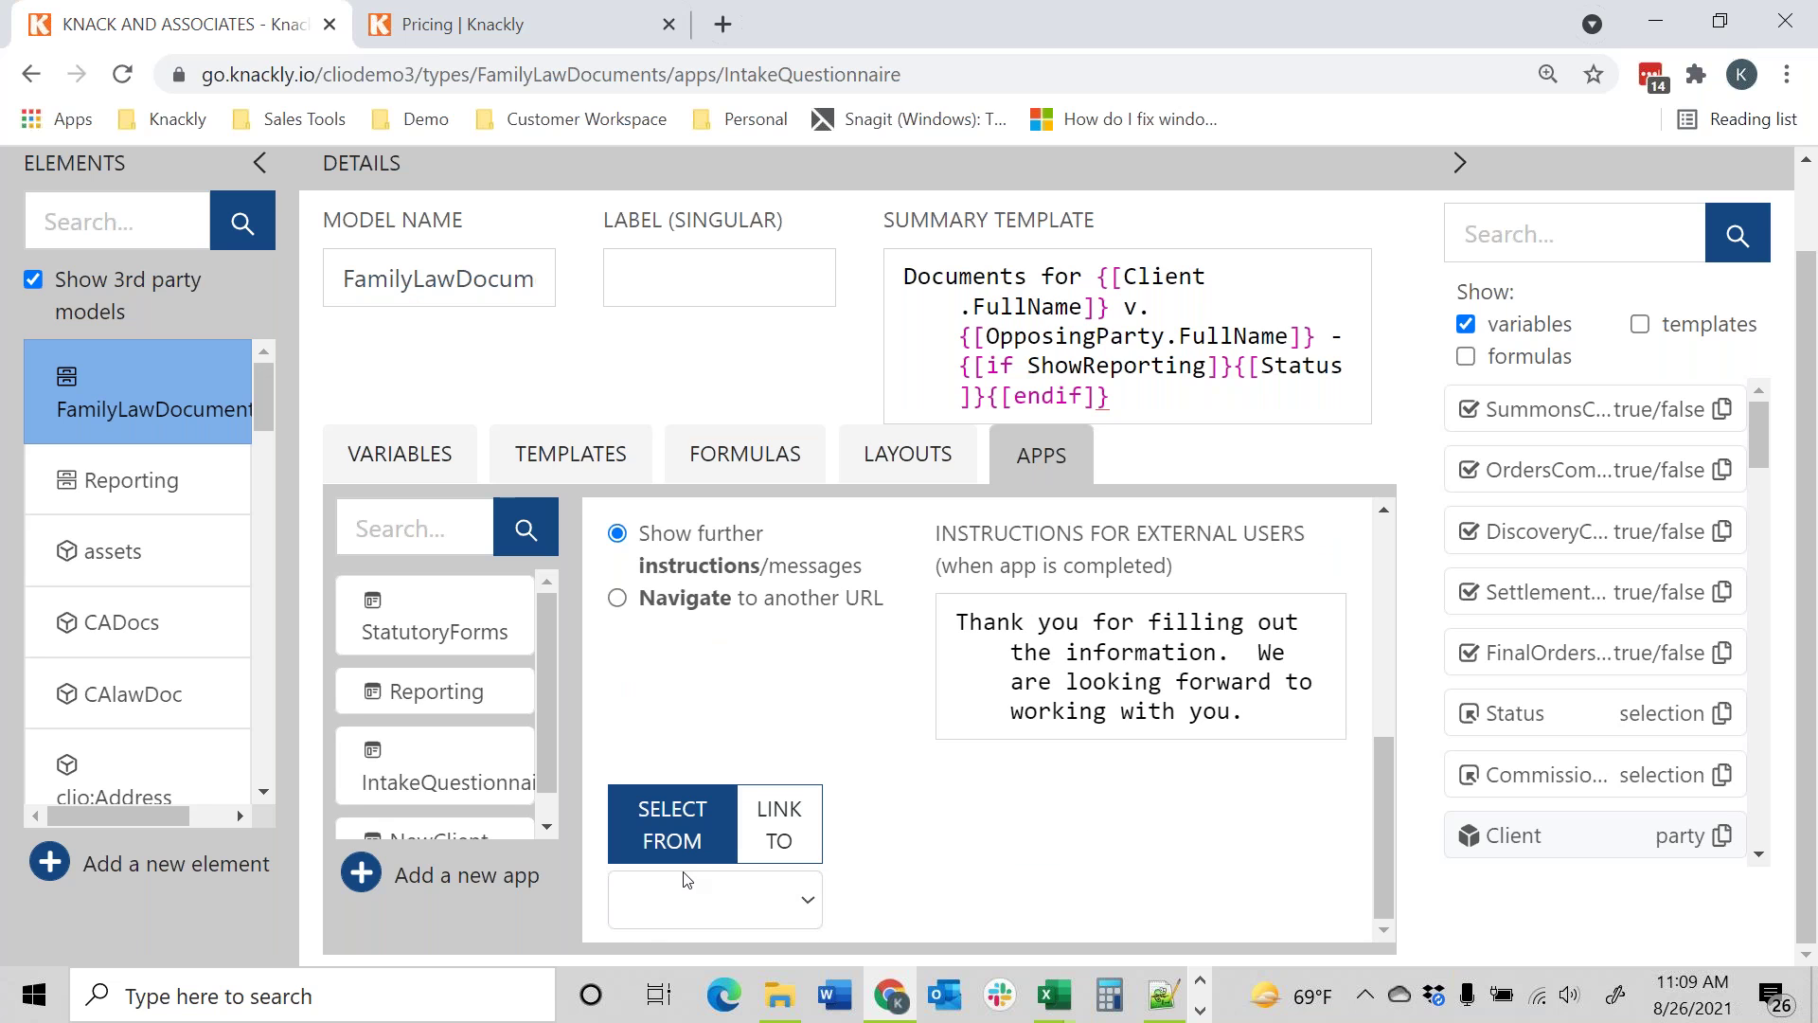
click(804, 896)
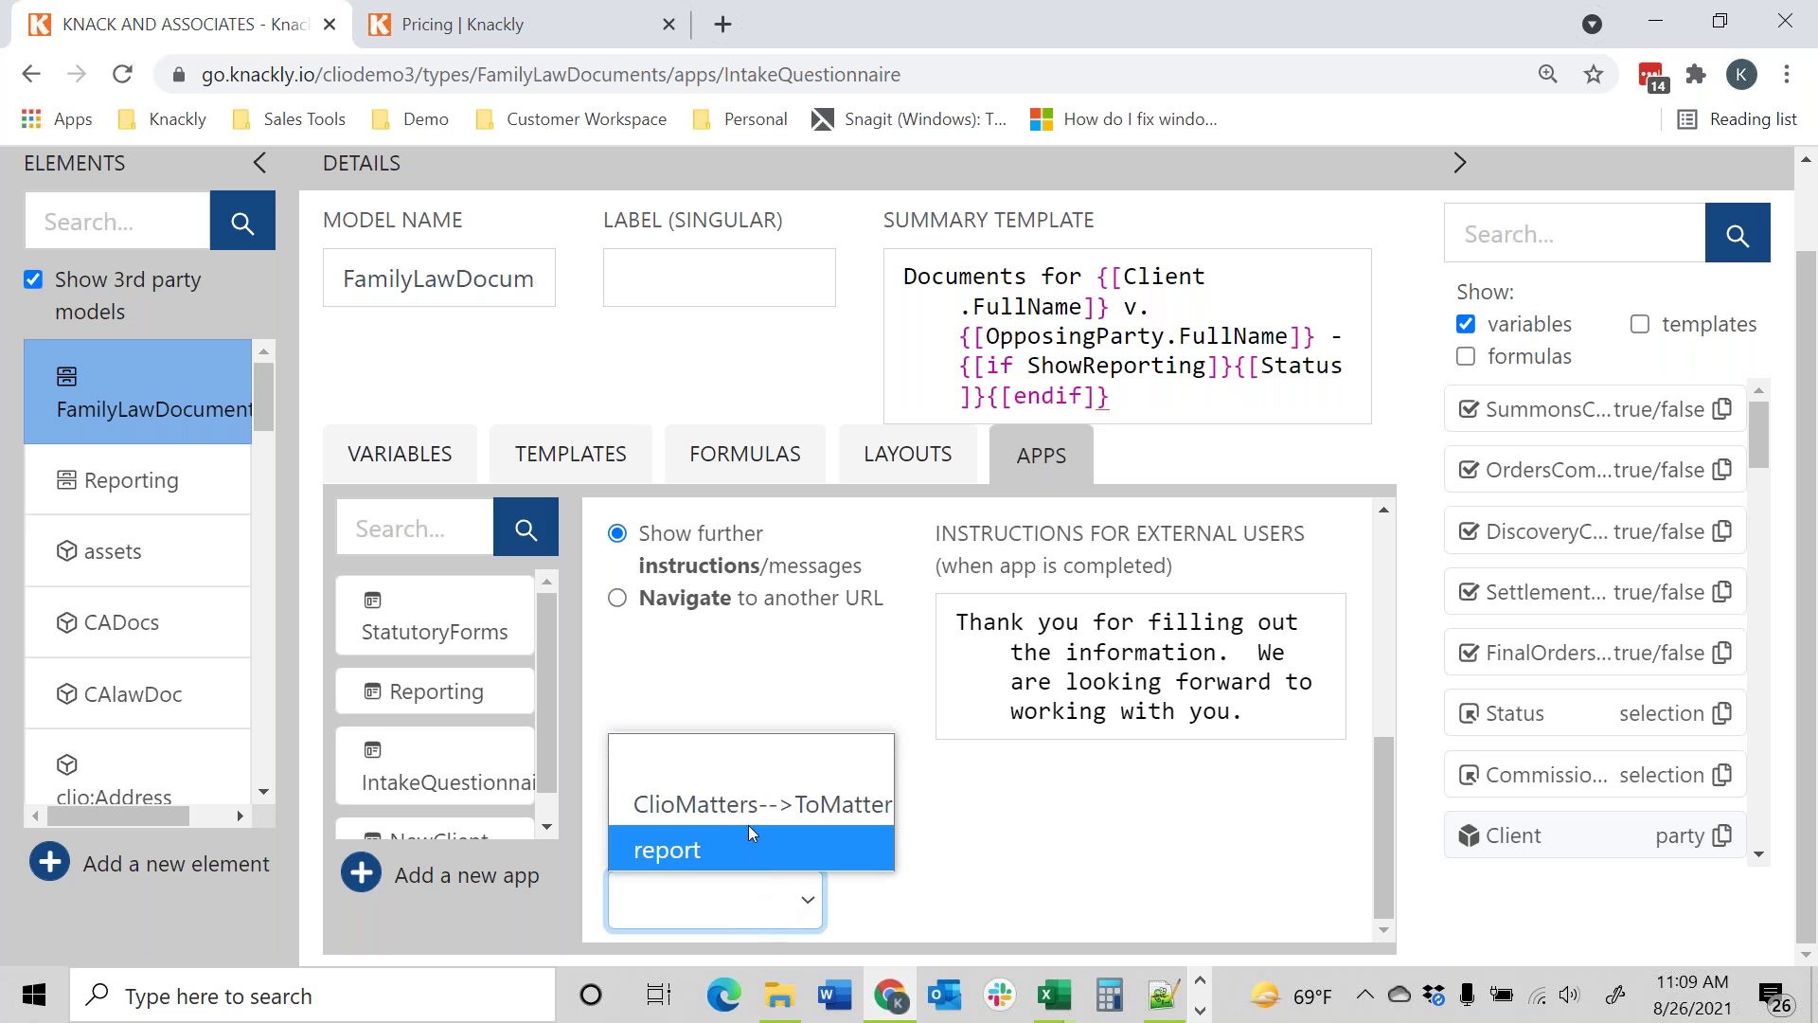
click(981, 860)
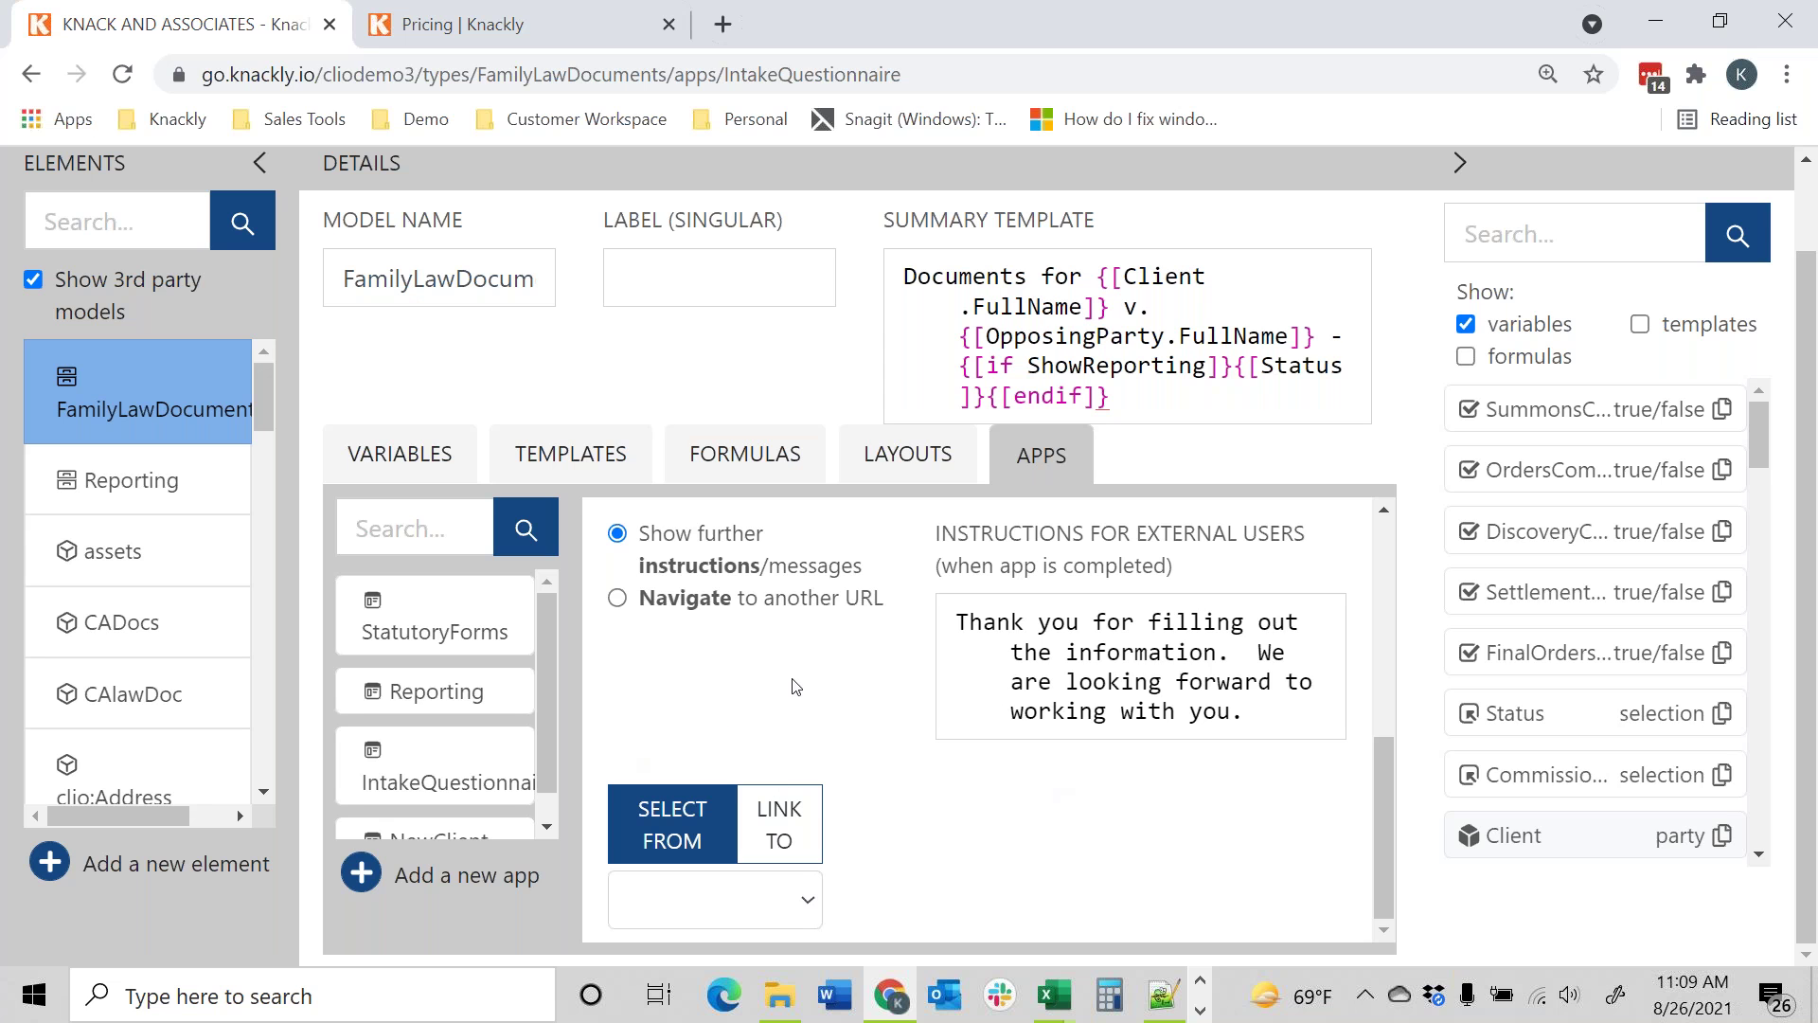
scroll(796, 686, up, 5)
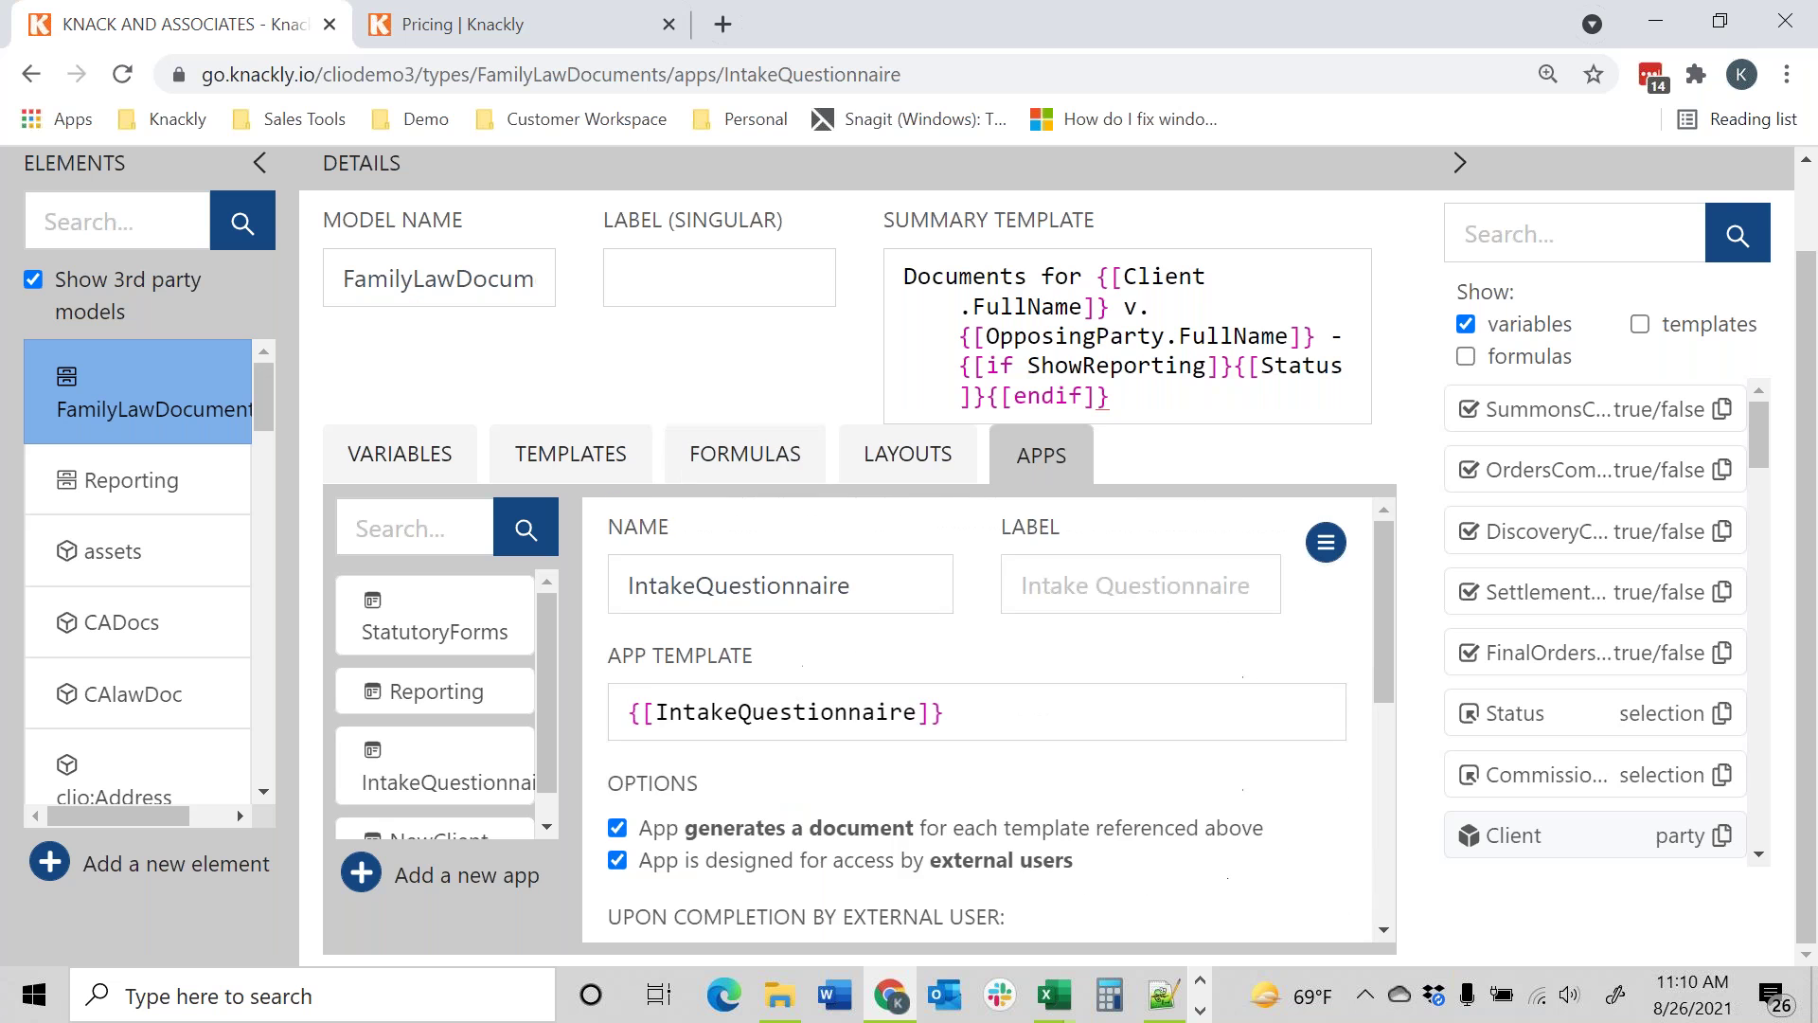
Return to the Family Law Documents records and add the Intake Questionnaire app to the most recent record
scroll(615, 249, up, 2)
click(319, 187)
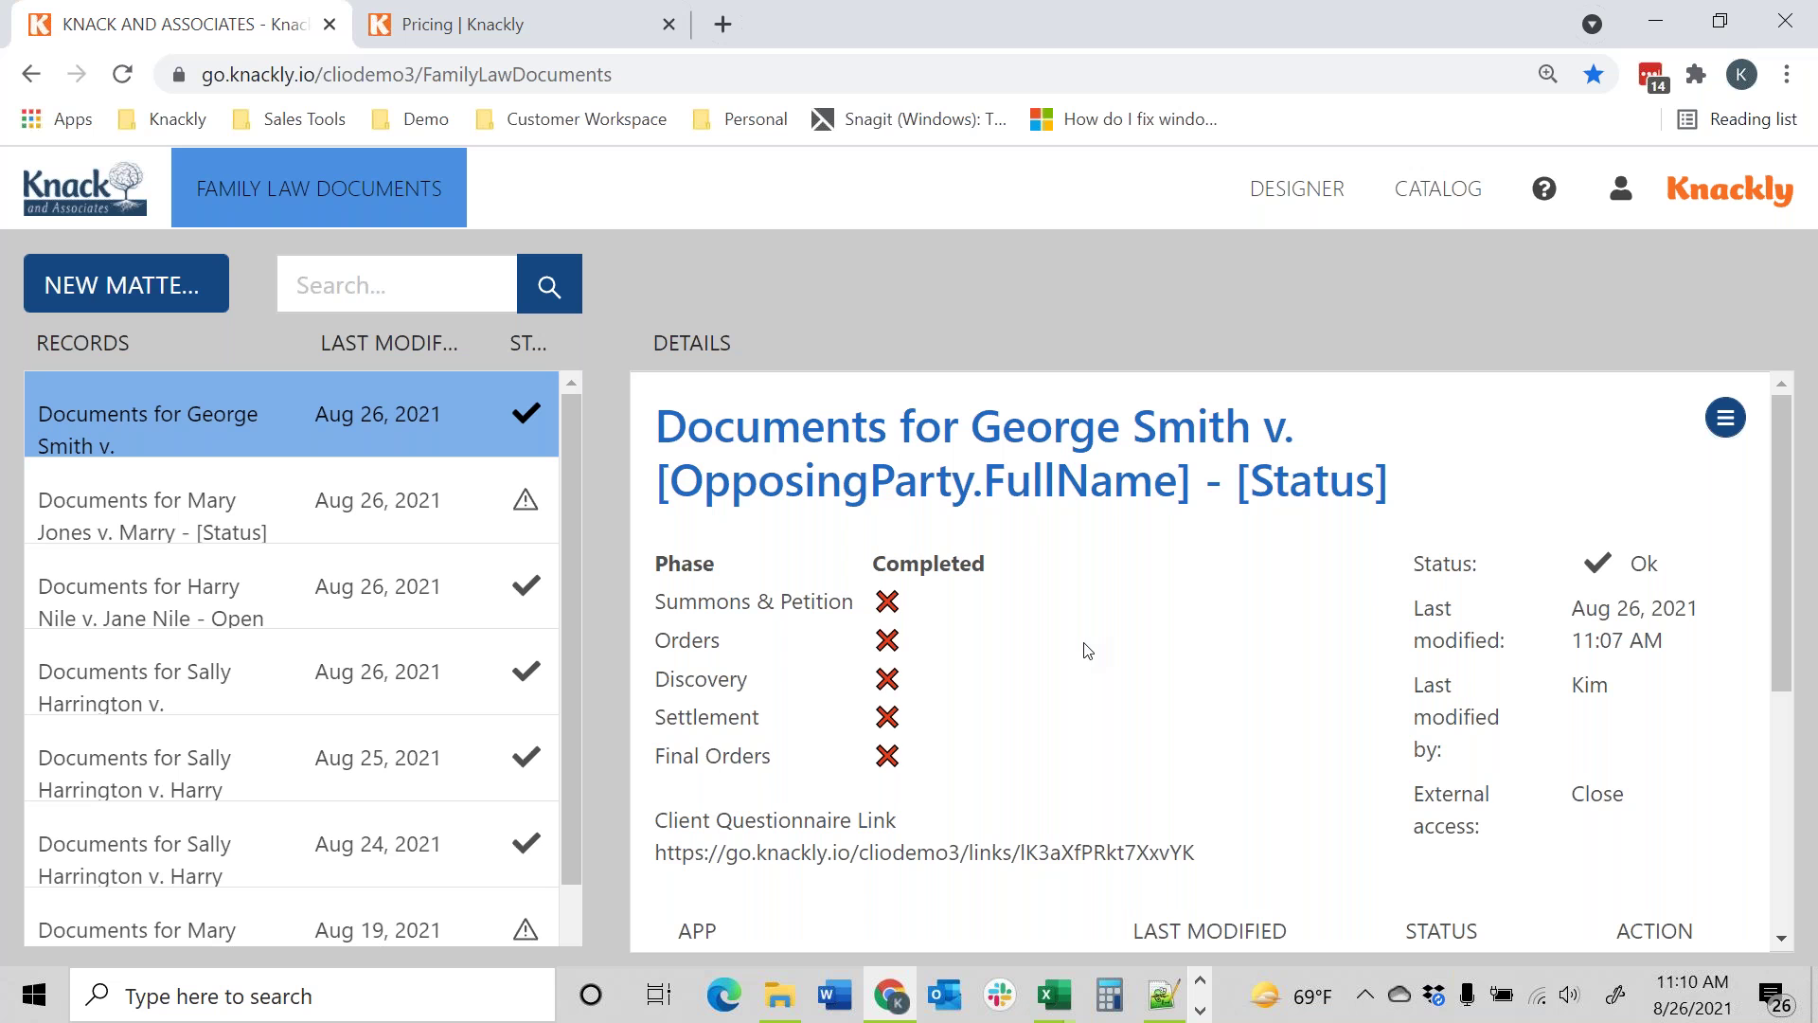
scroll(1322, 668, down, 2)
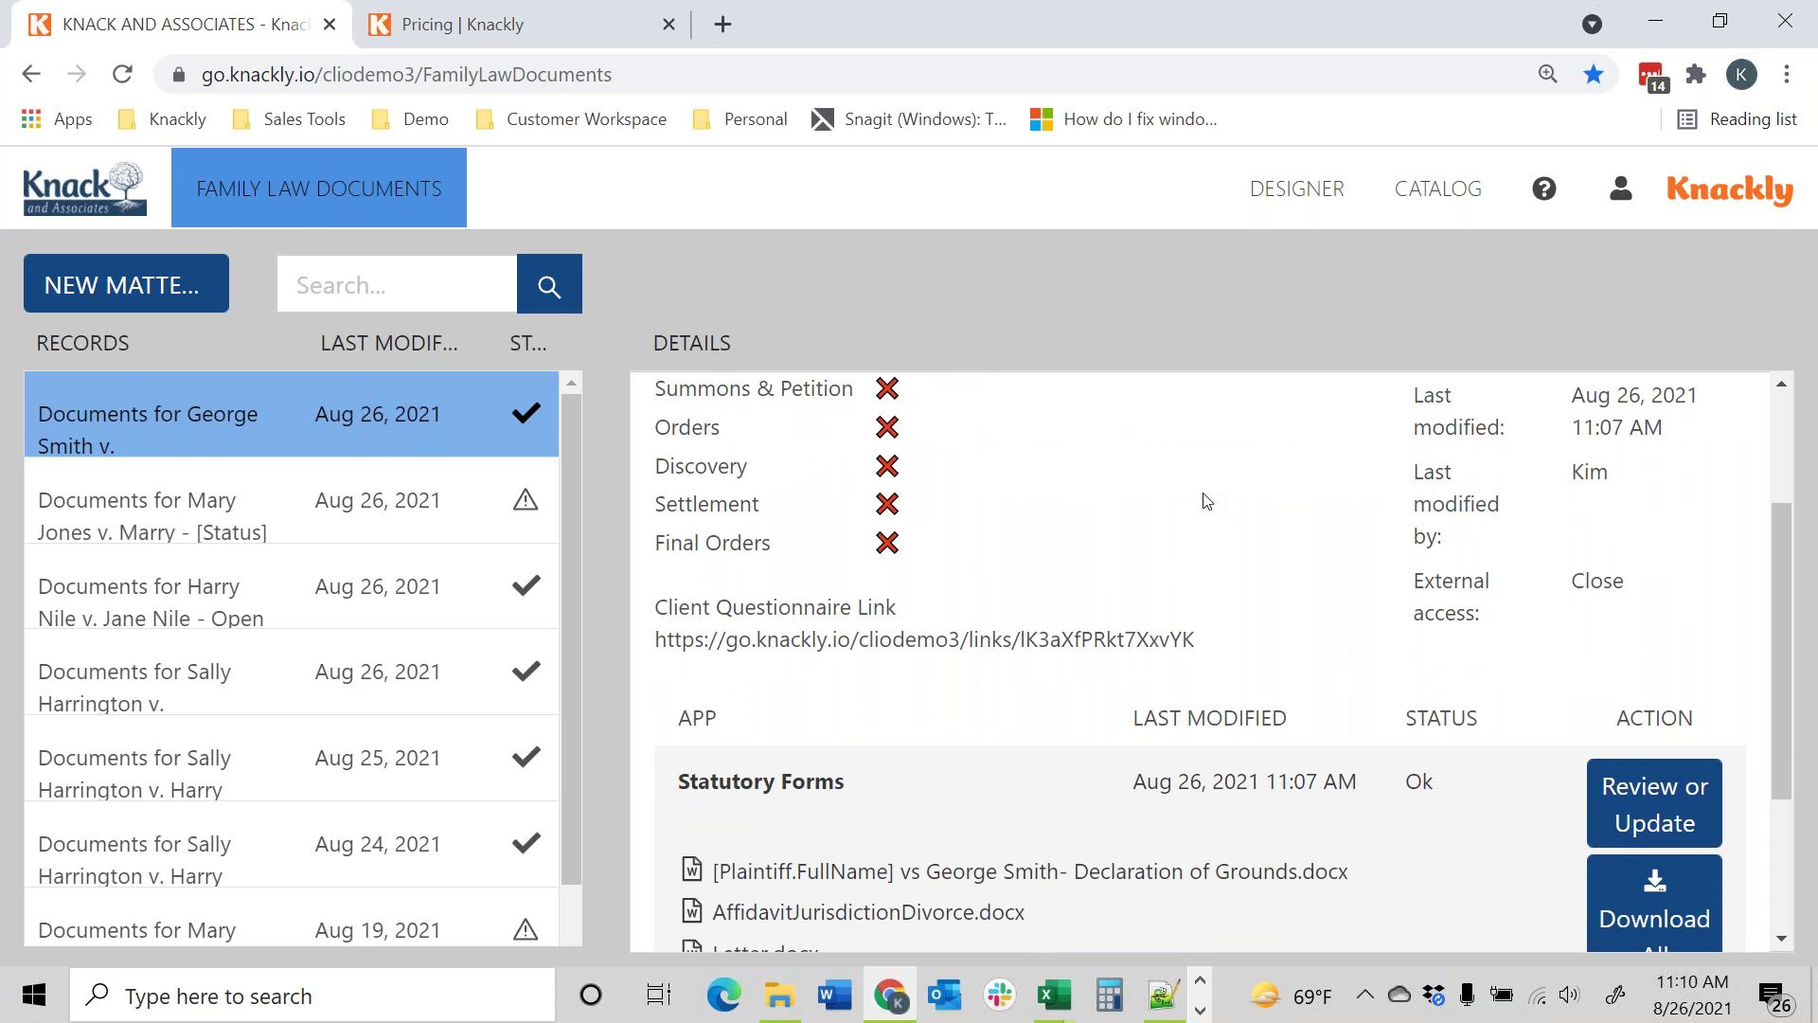
scroll(1184, 507, down, 3)
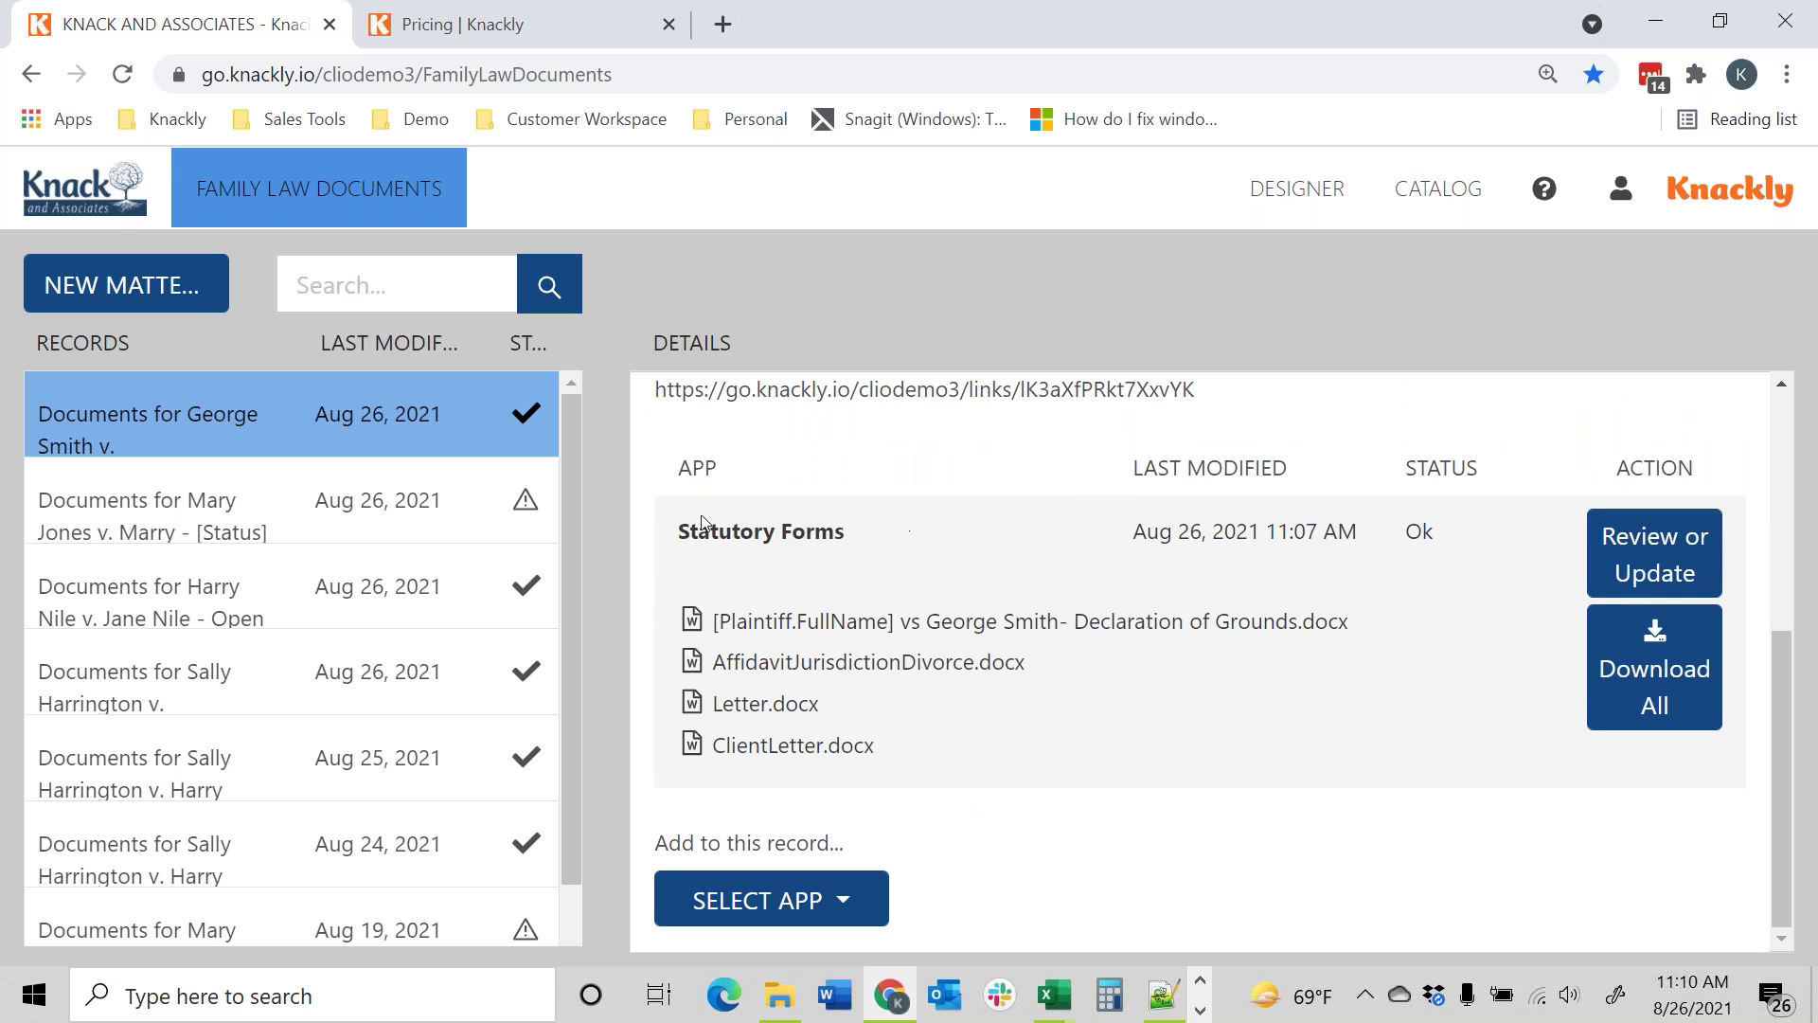
click(809, 901)
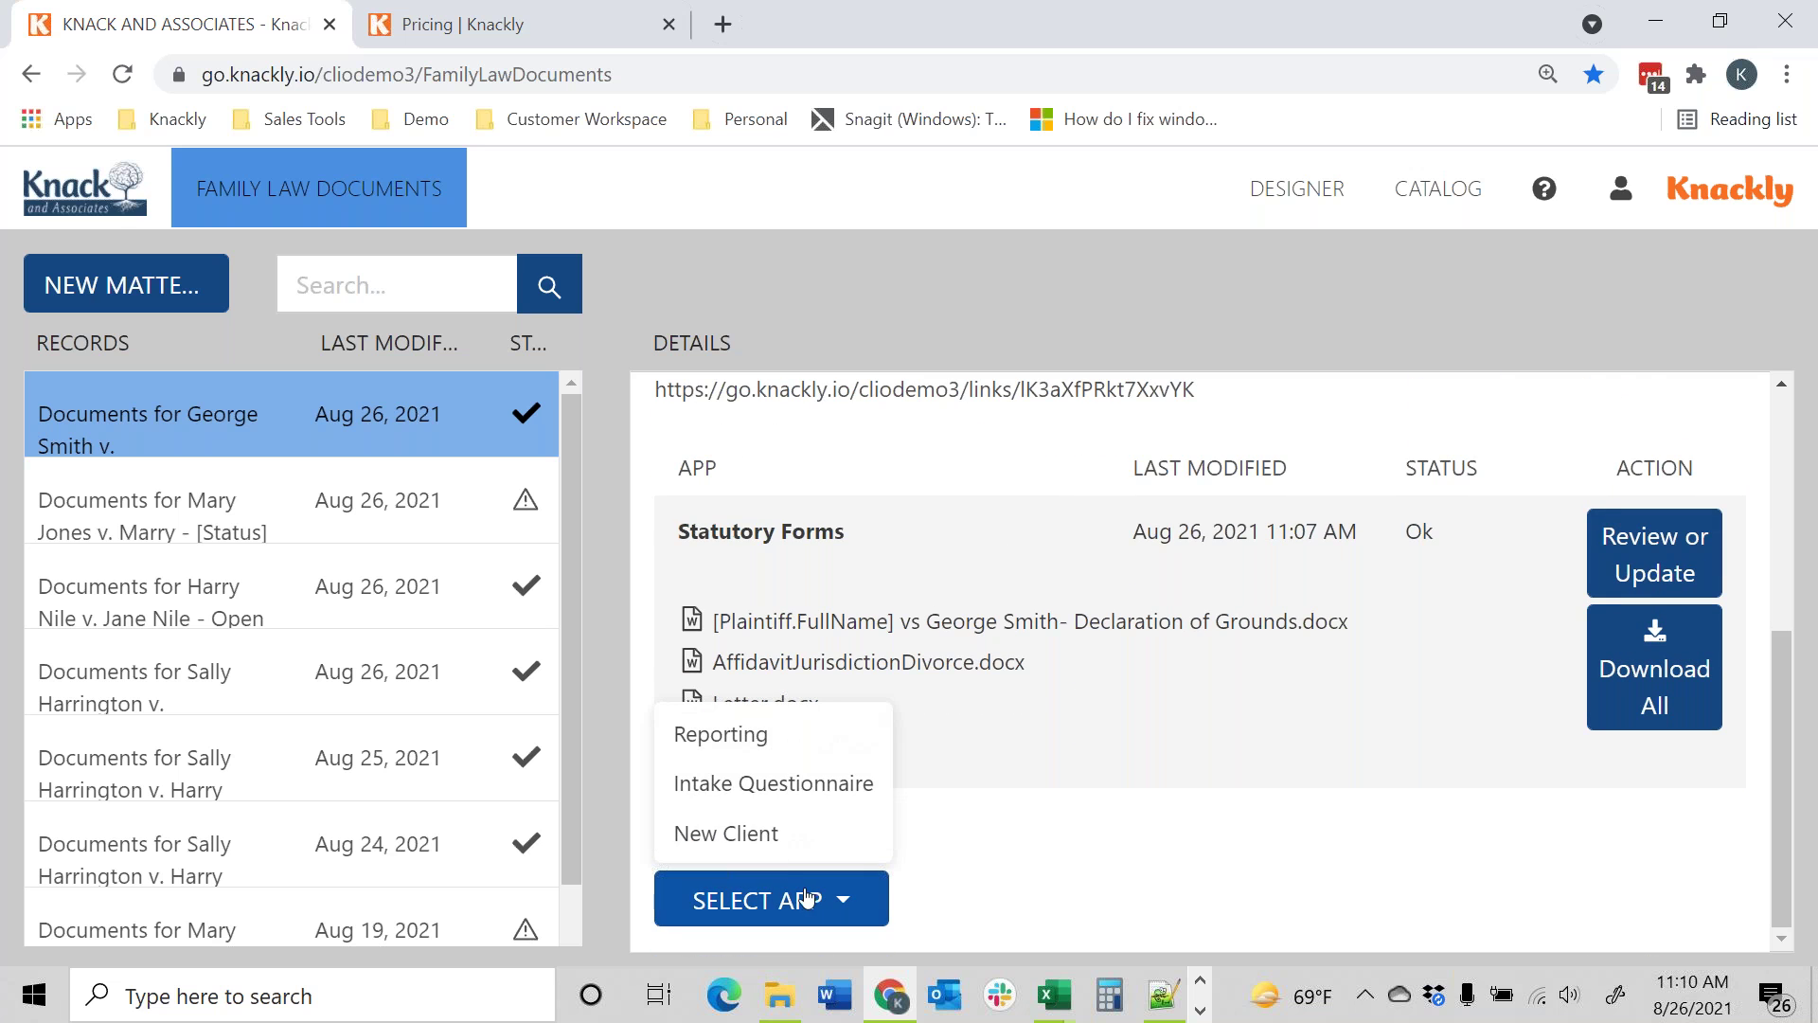
click(780, 786)
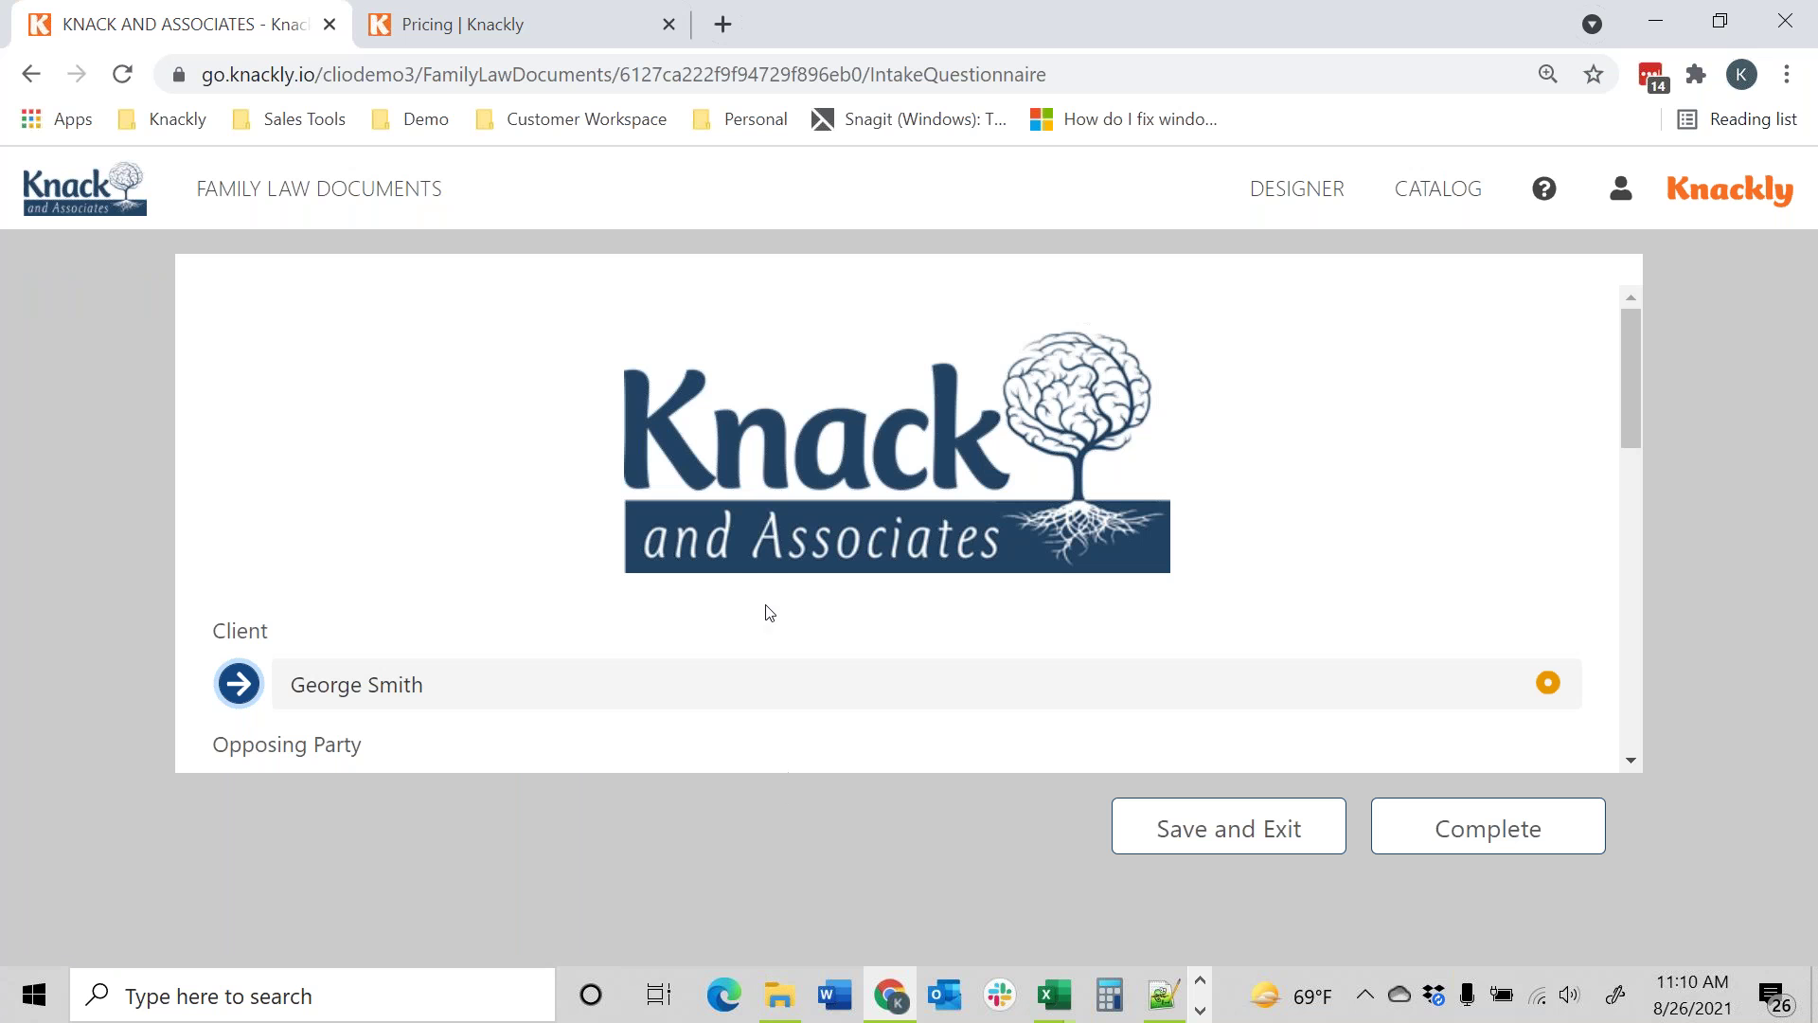
Review the prefilled intake answers, complete the questionnaire, and check the documents listed on the record
scroll(774, 559, down, 10)
scroll(774, 560, up, 1)
scroll(775, 559, down, 1)
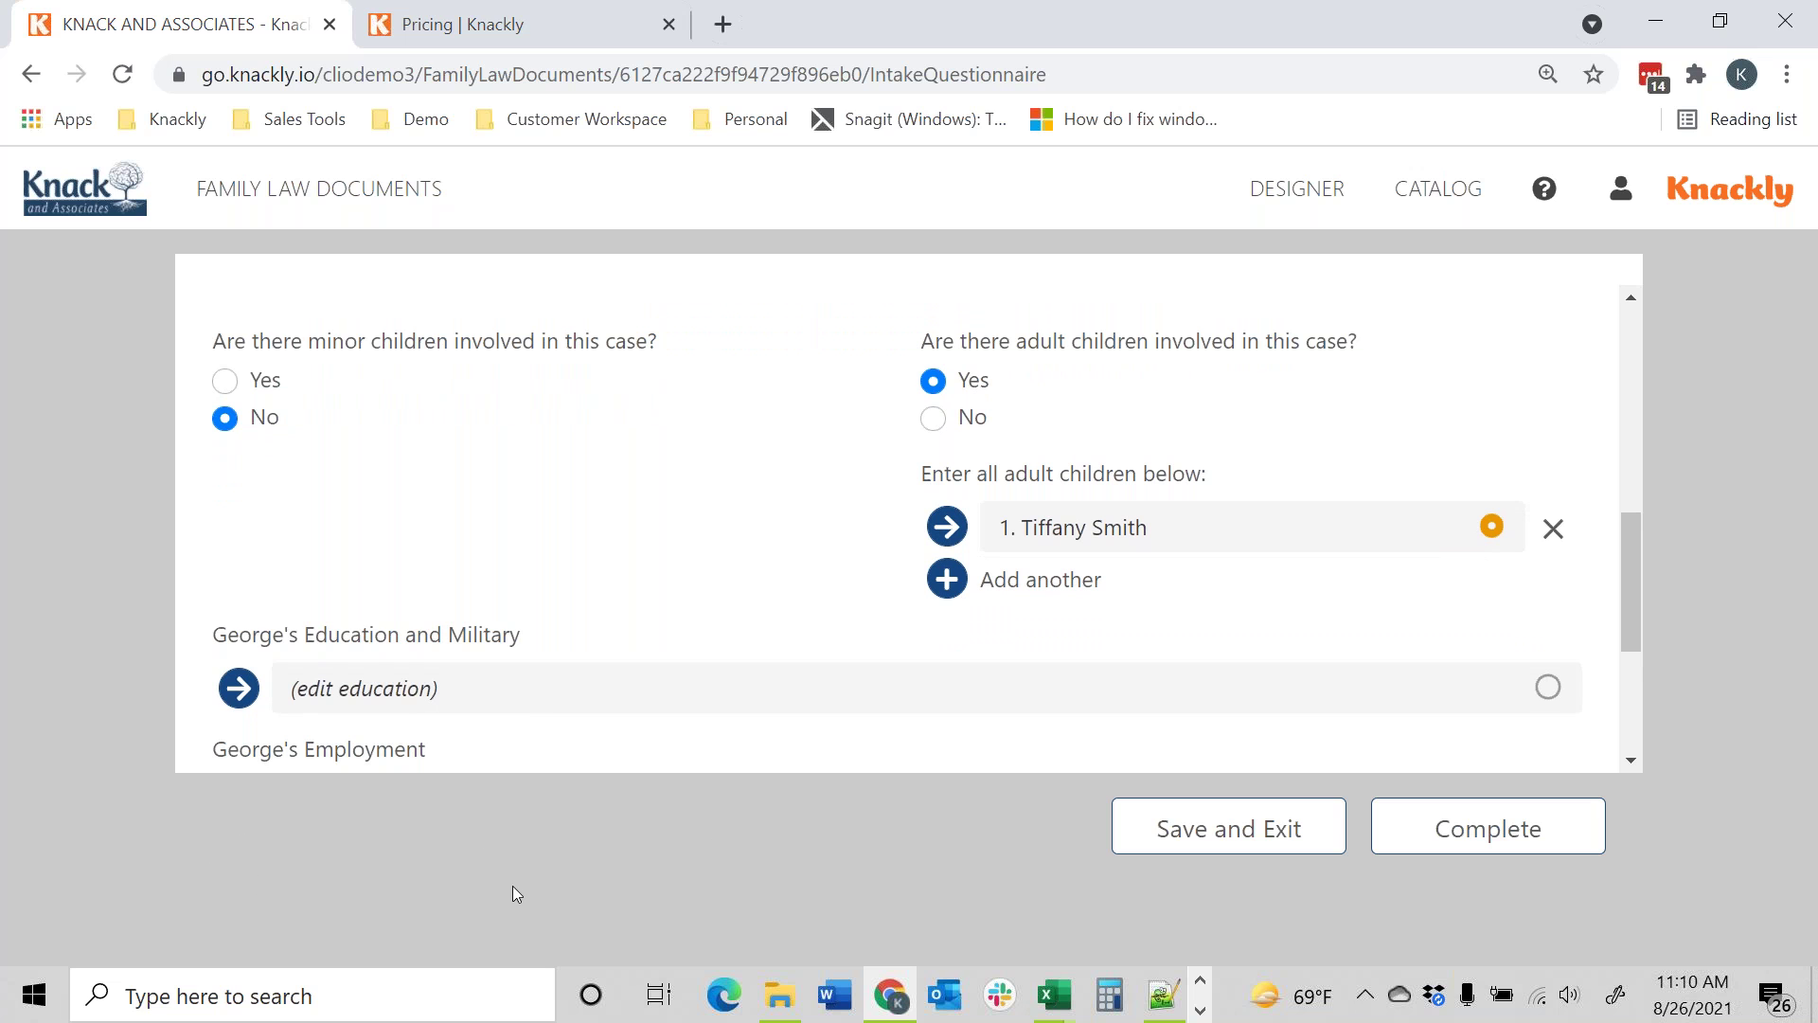
click(1469, 844)
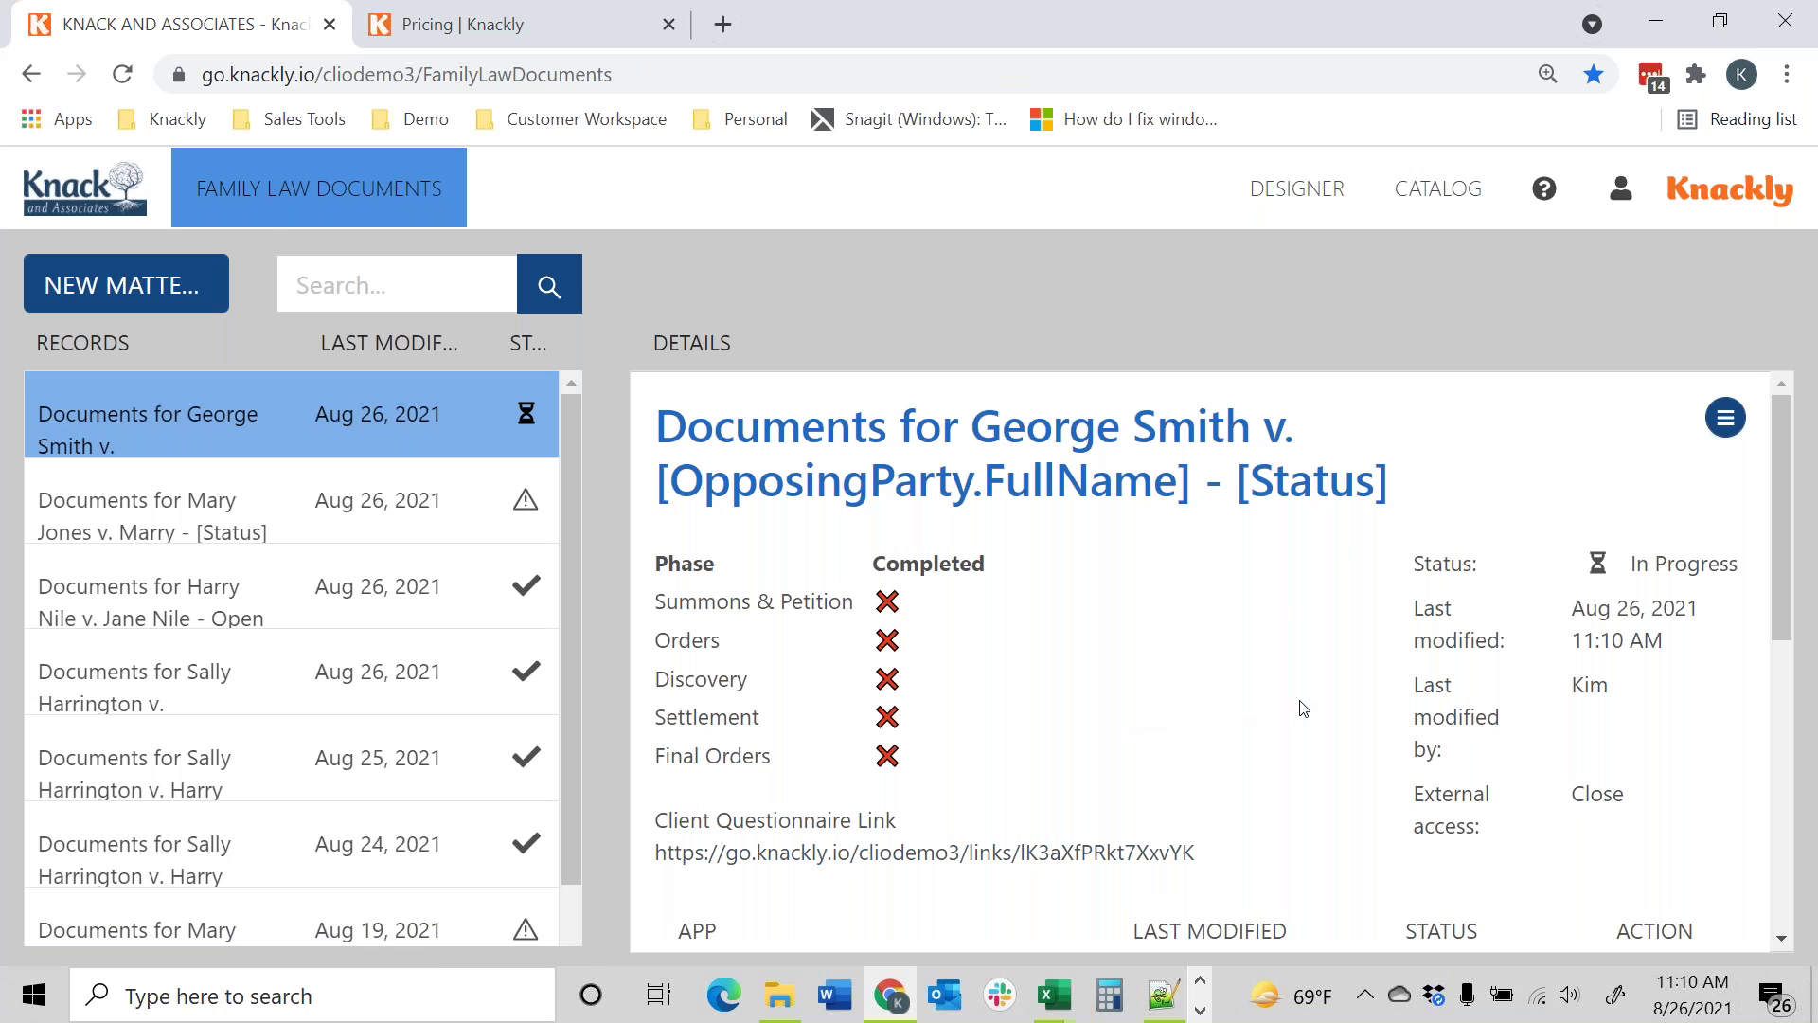
scroll(1299, 711, down, 3)
scroll(1290, 714, down, 3)
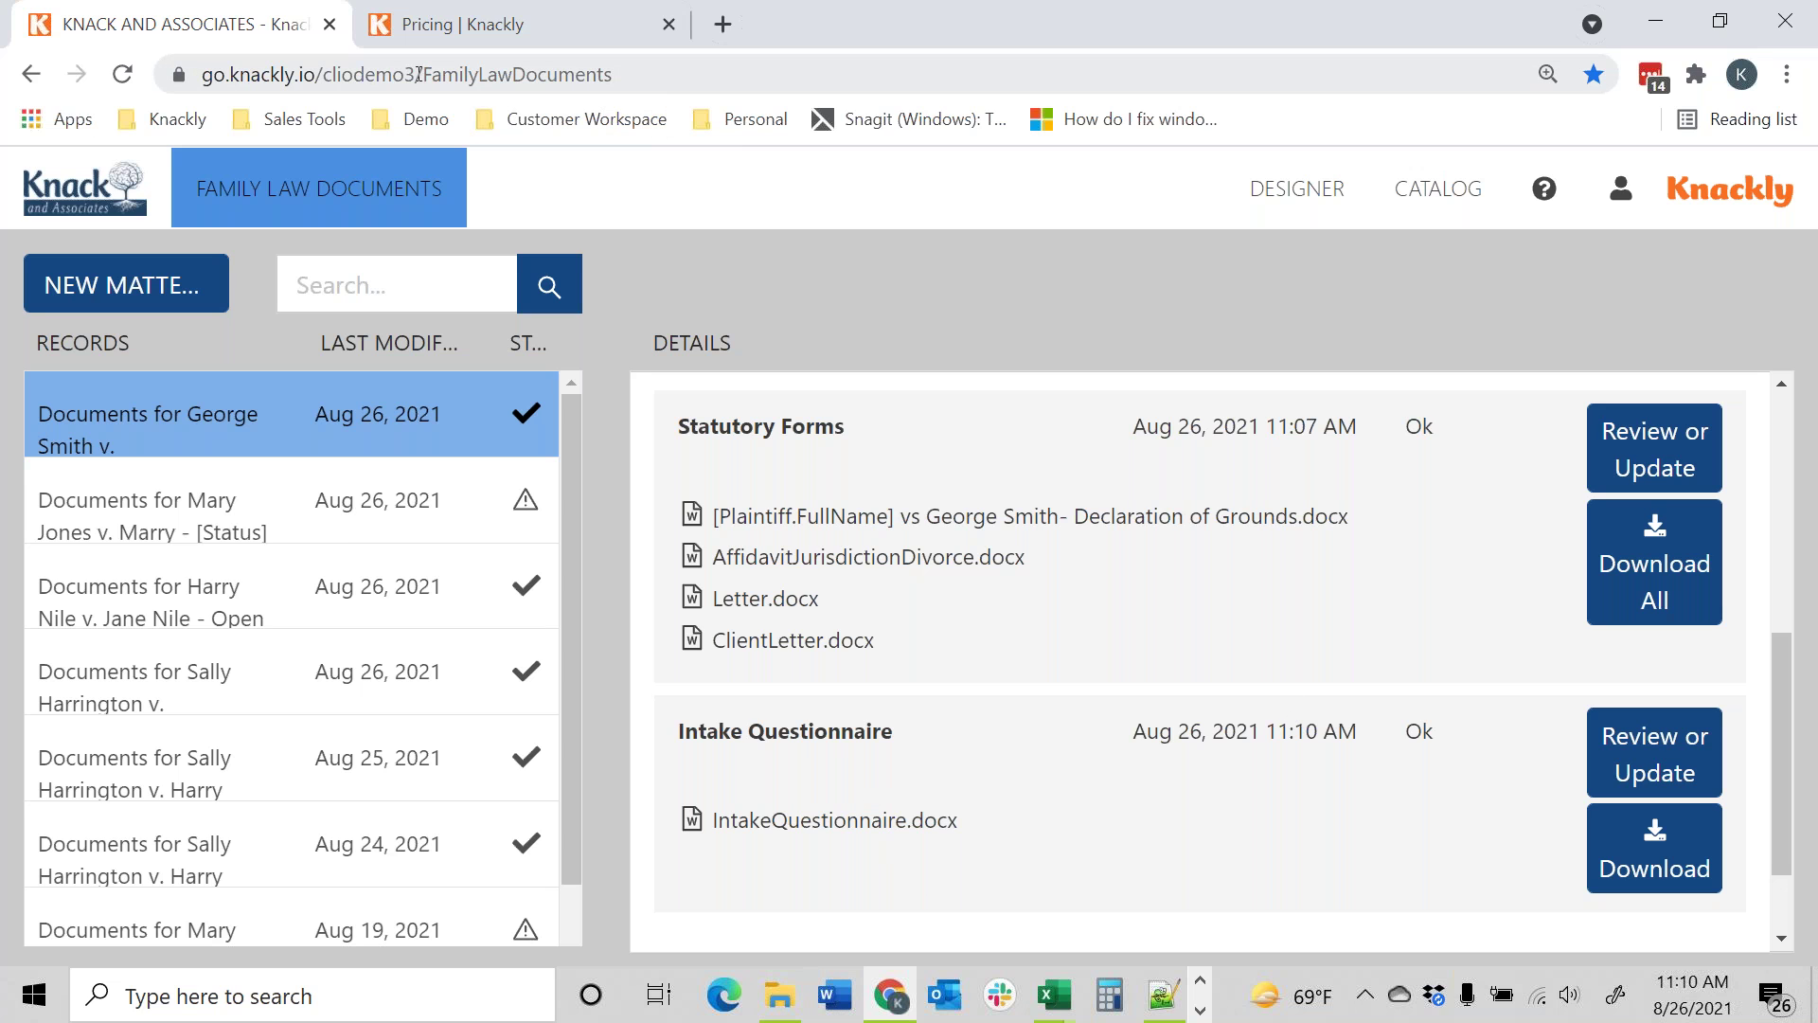
Copy the workspace name cliodemo3 from the page address, switch to Word, and open the Knackly Designer add-in in the maximized window
drag(419, 74, 324, 70)
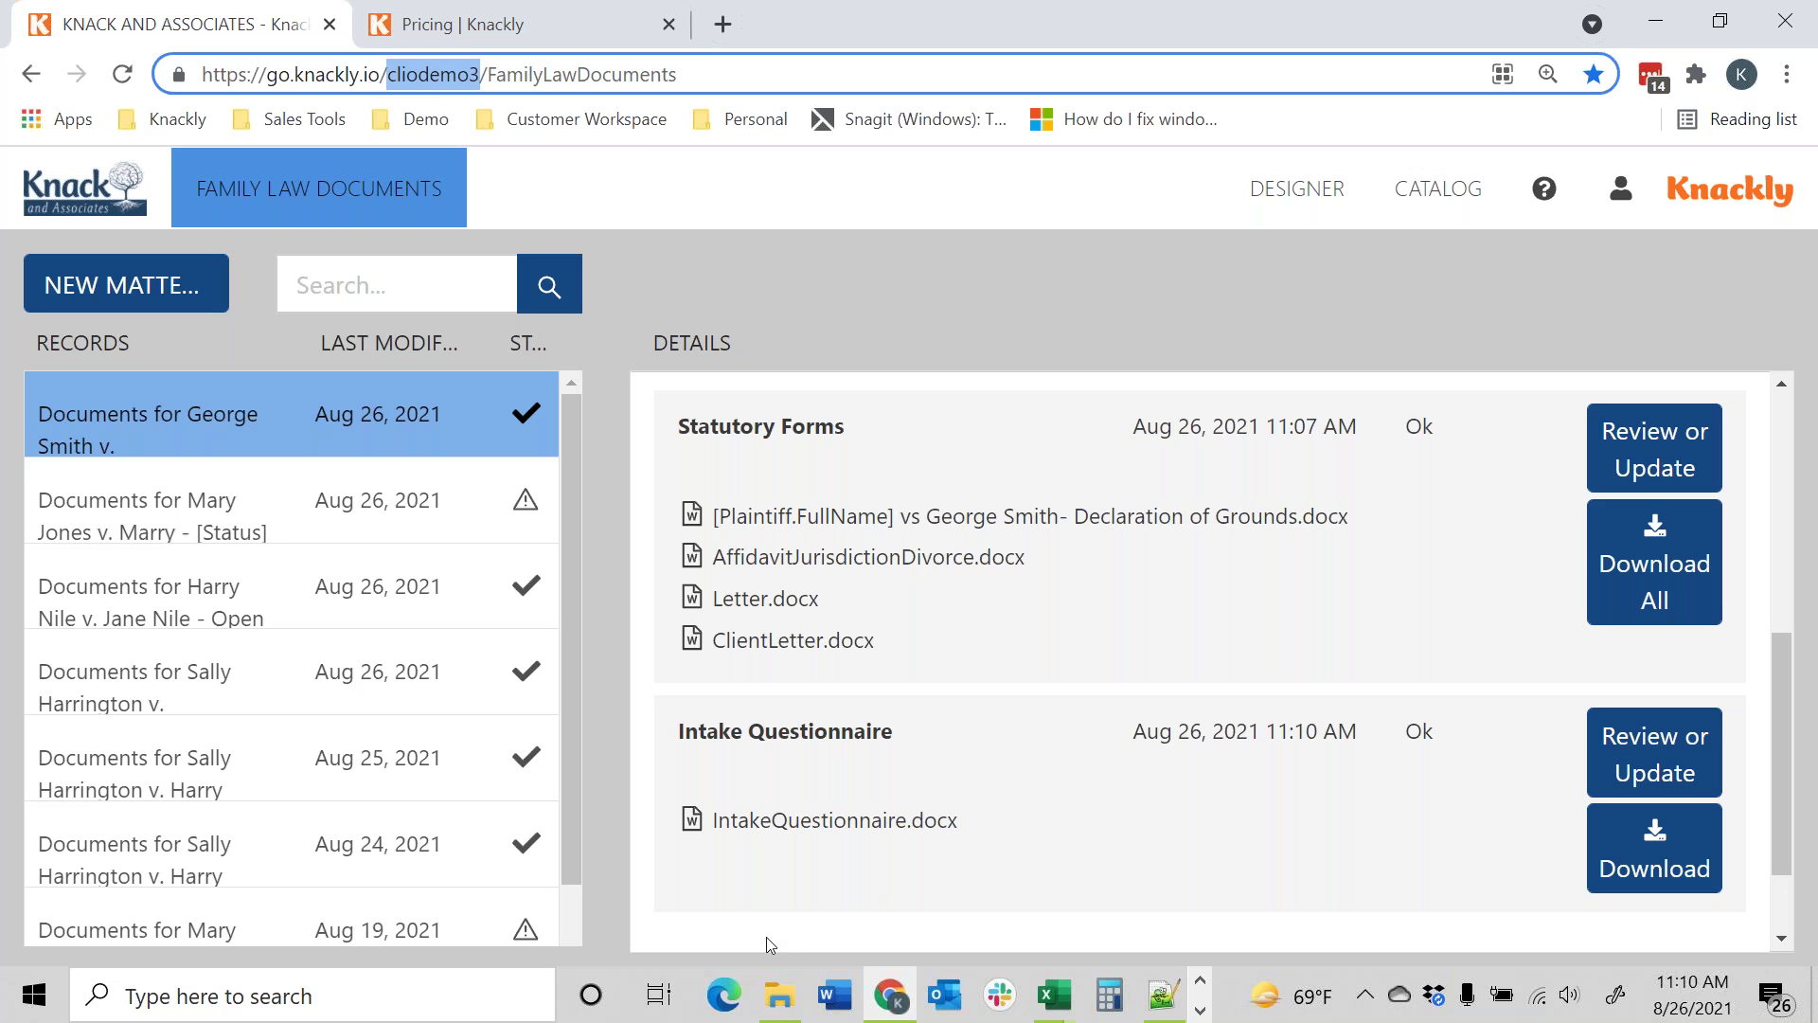
click(834, 995)
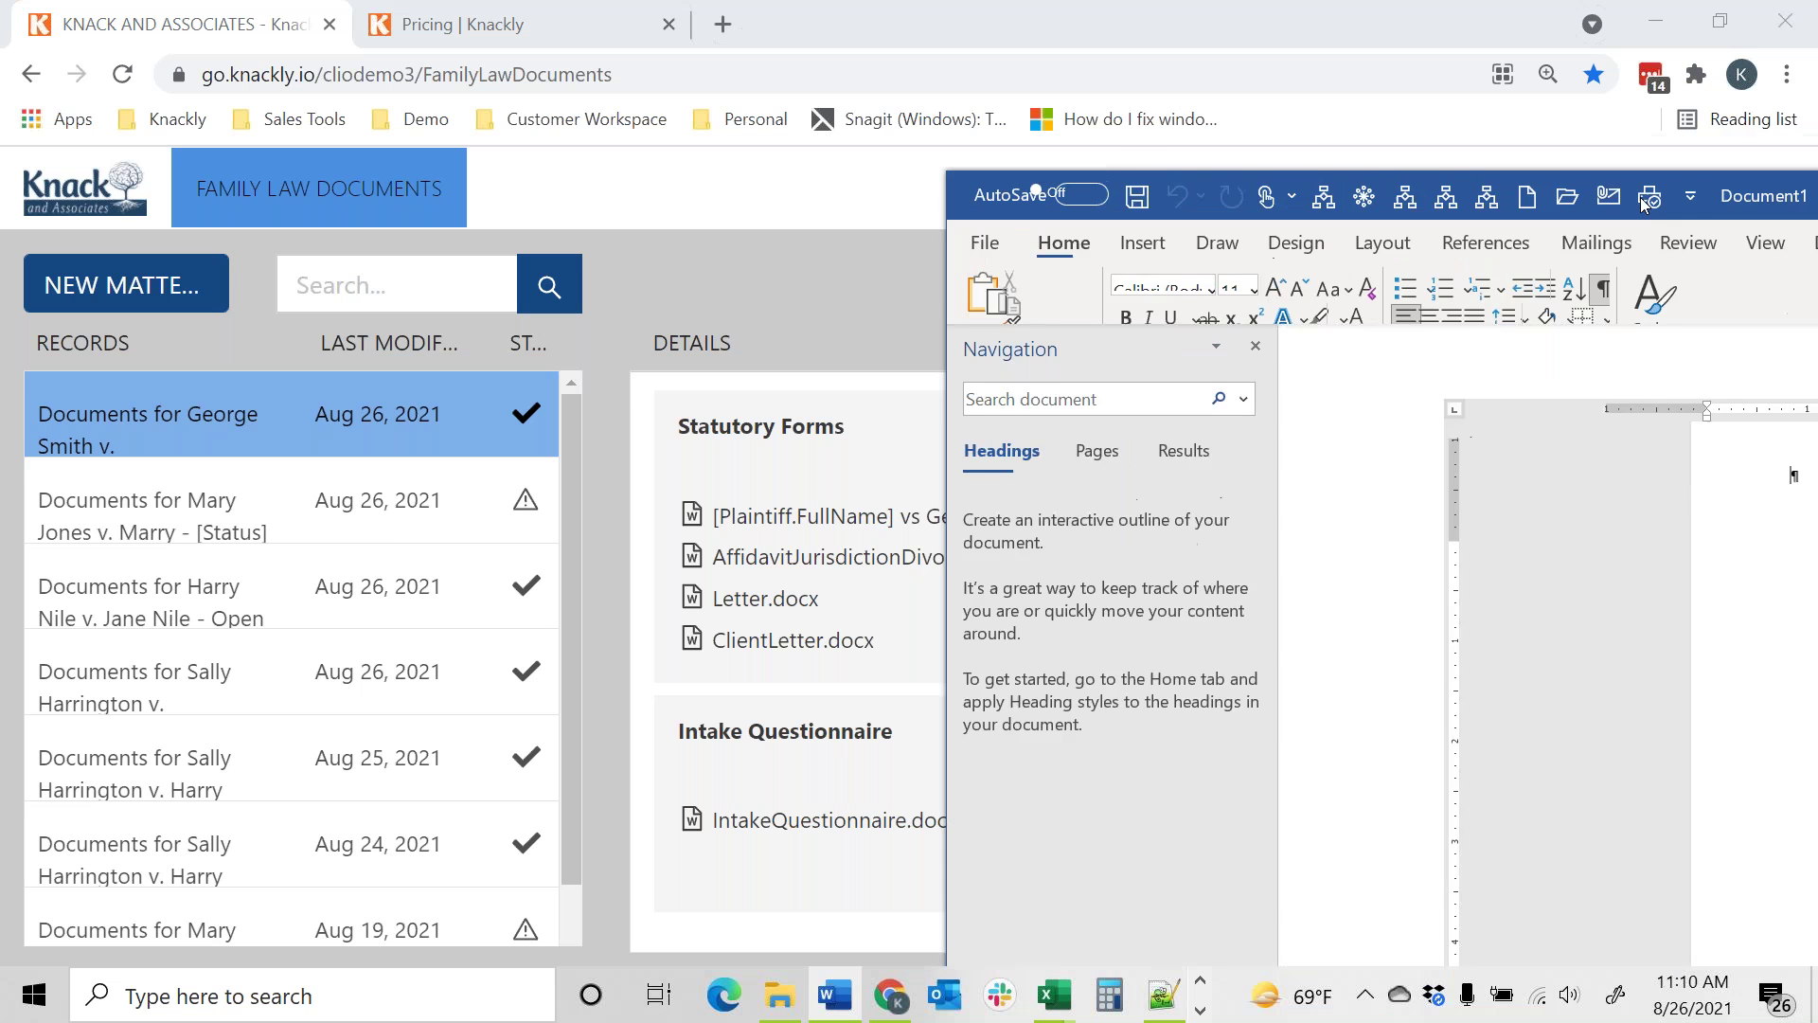
drag(1817, 180, 947, 65)
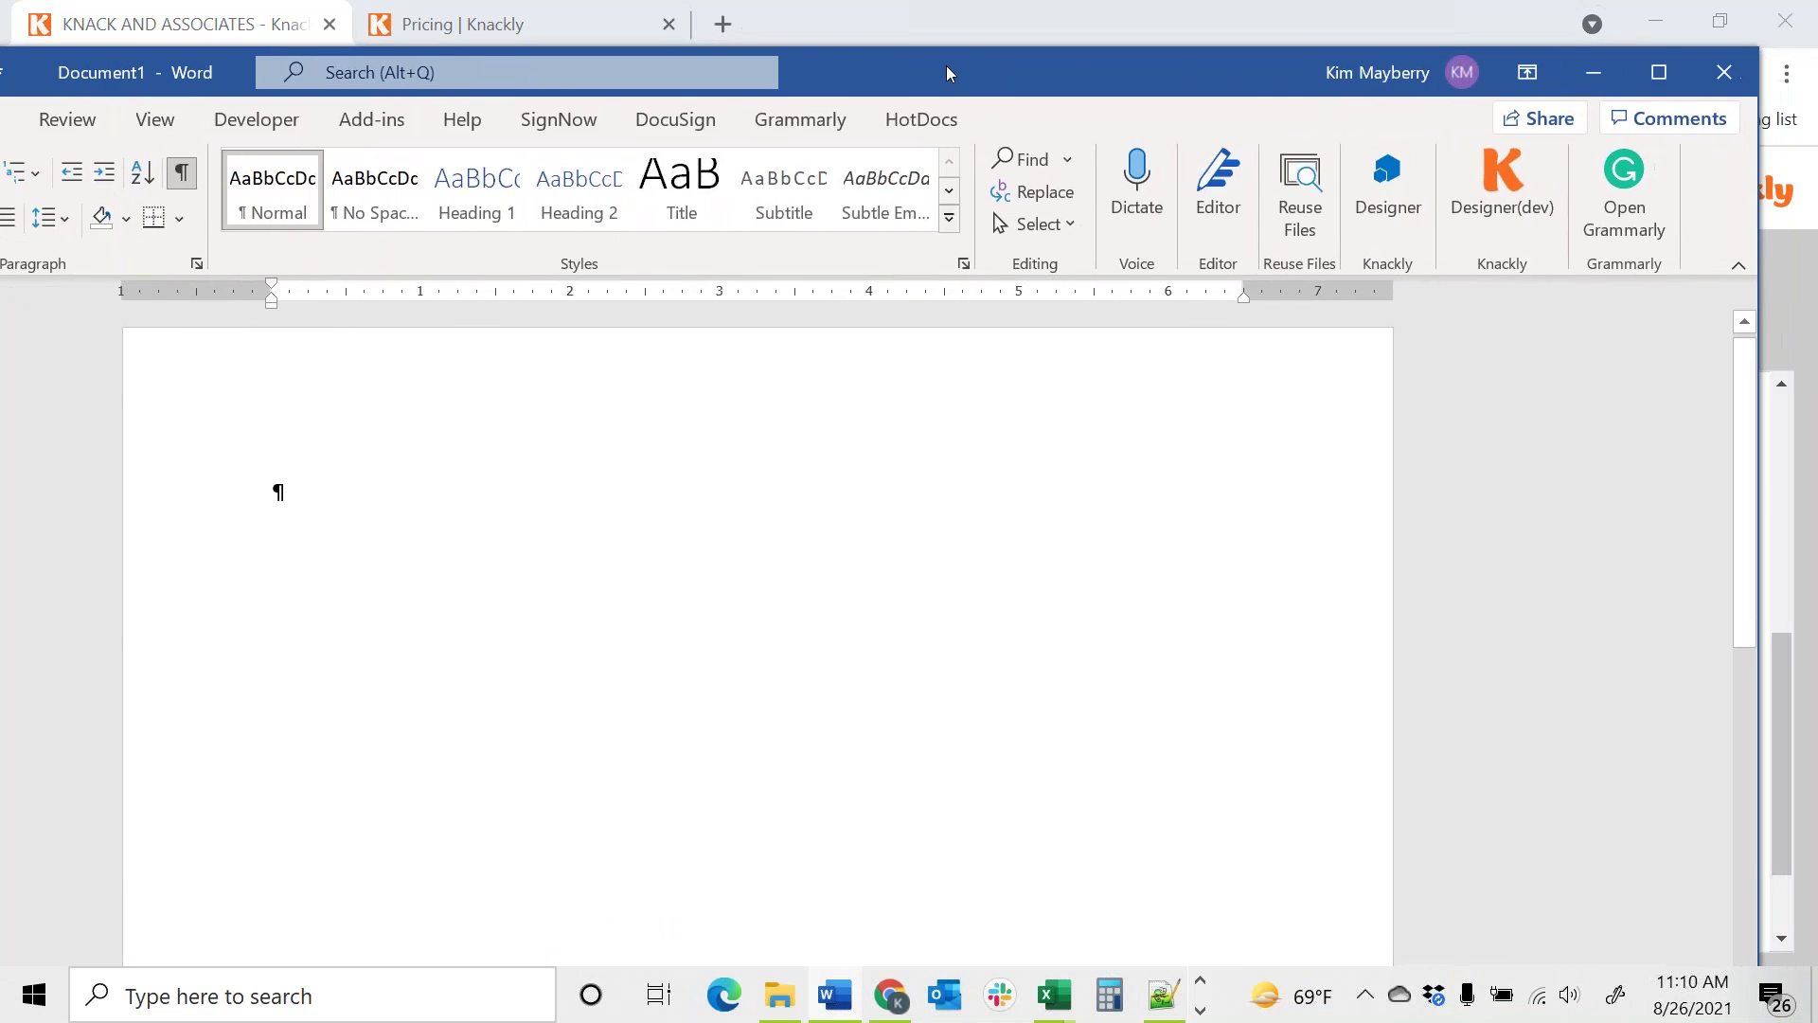
click(1645, 72)
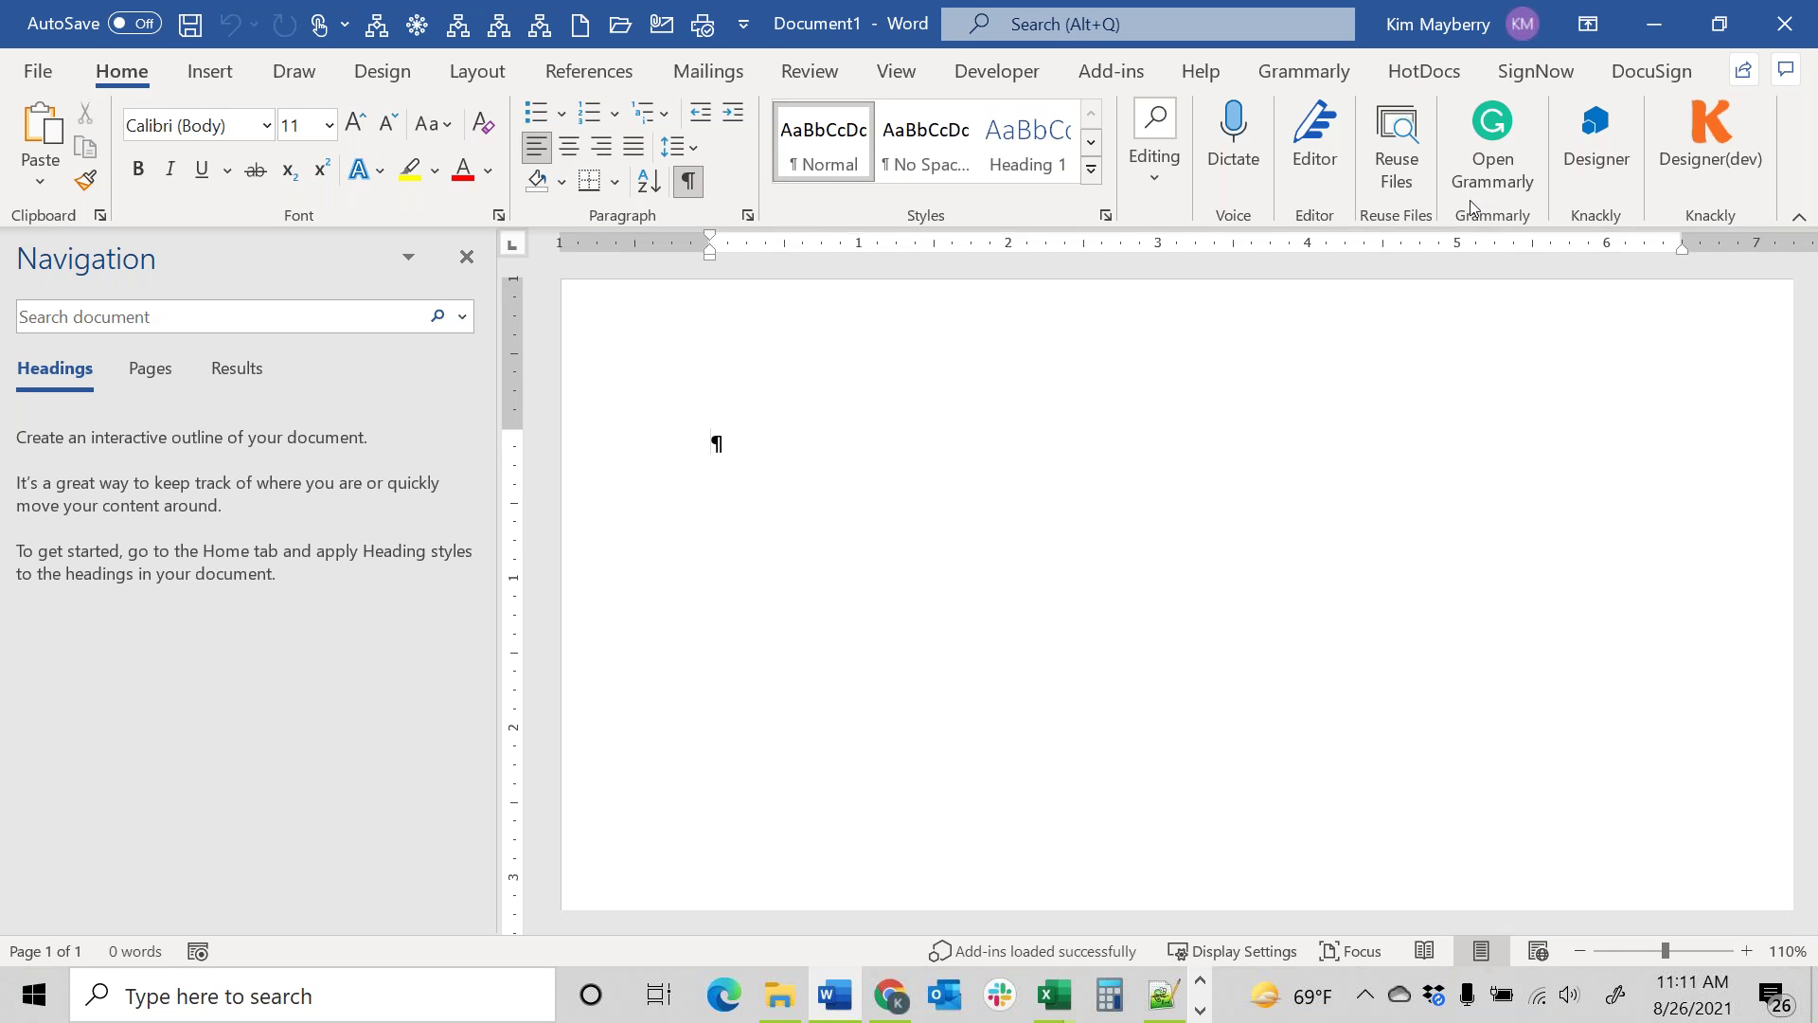
click(1596, 142)
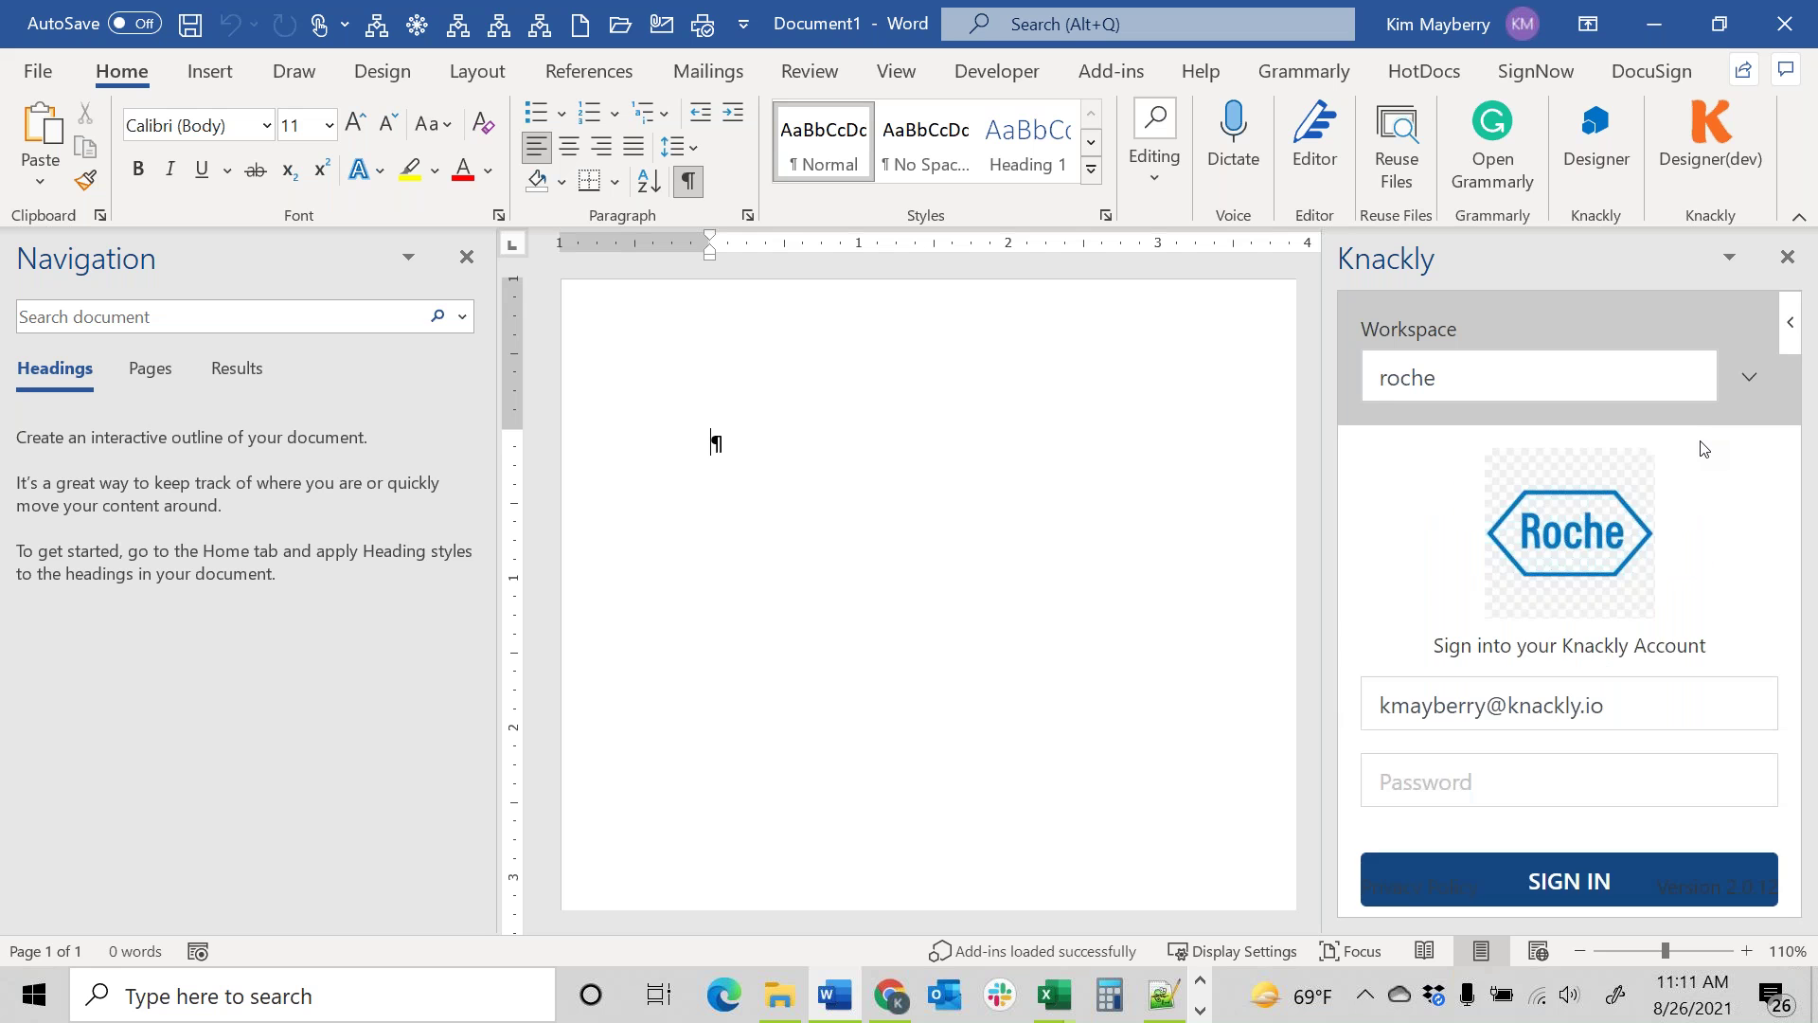
Set the add-in's workspace to cliodemo3 and sign in with the account e-mail and password
click(1610, 377)
text(cliodemo3)
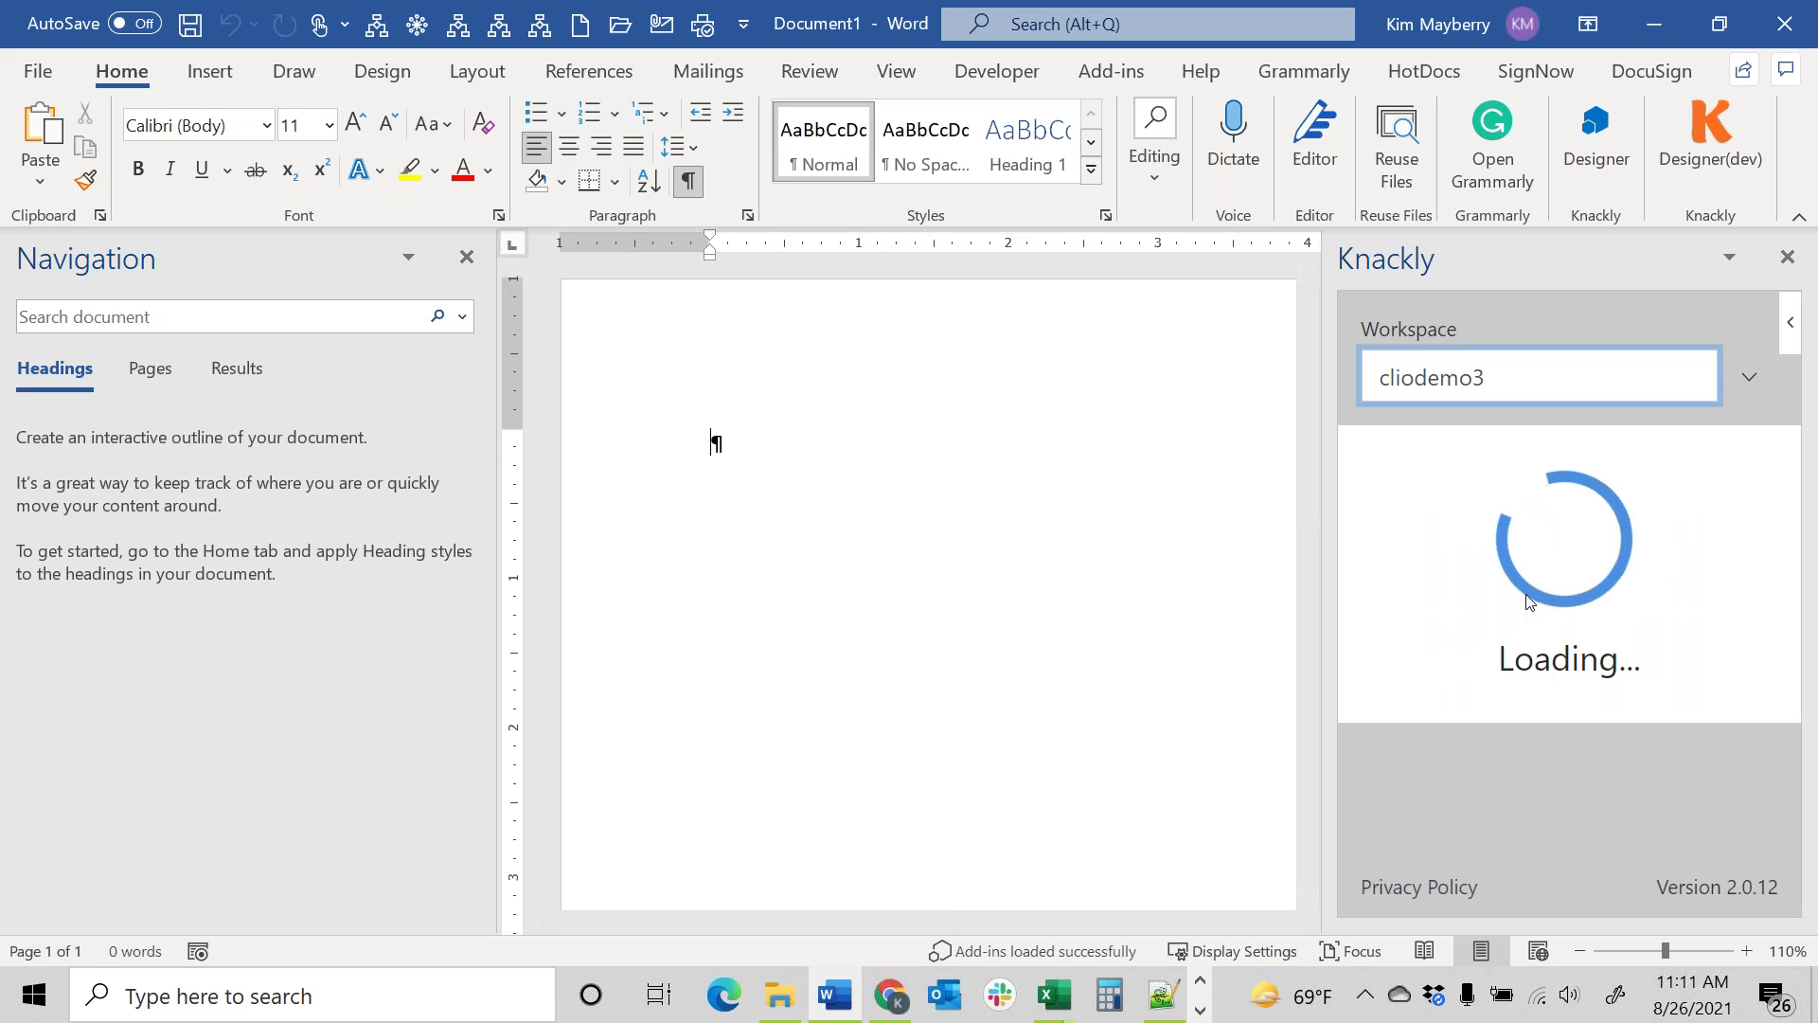
click(1498, 670)
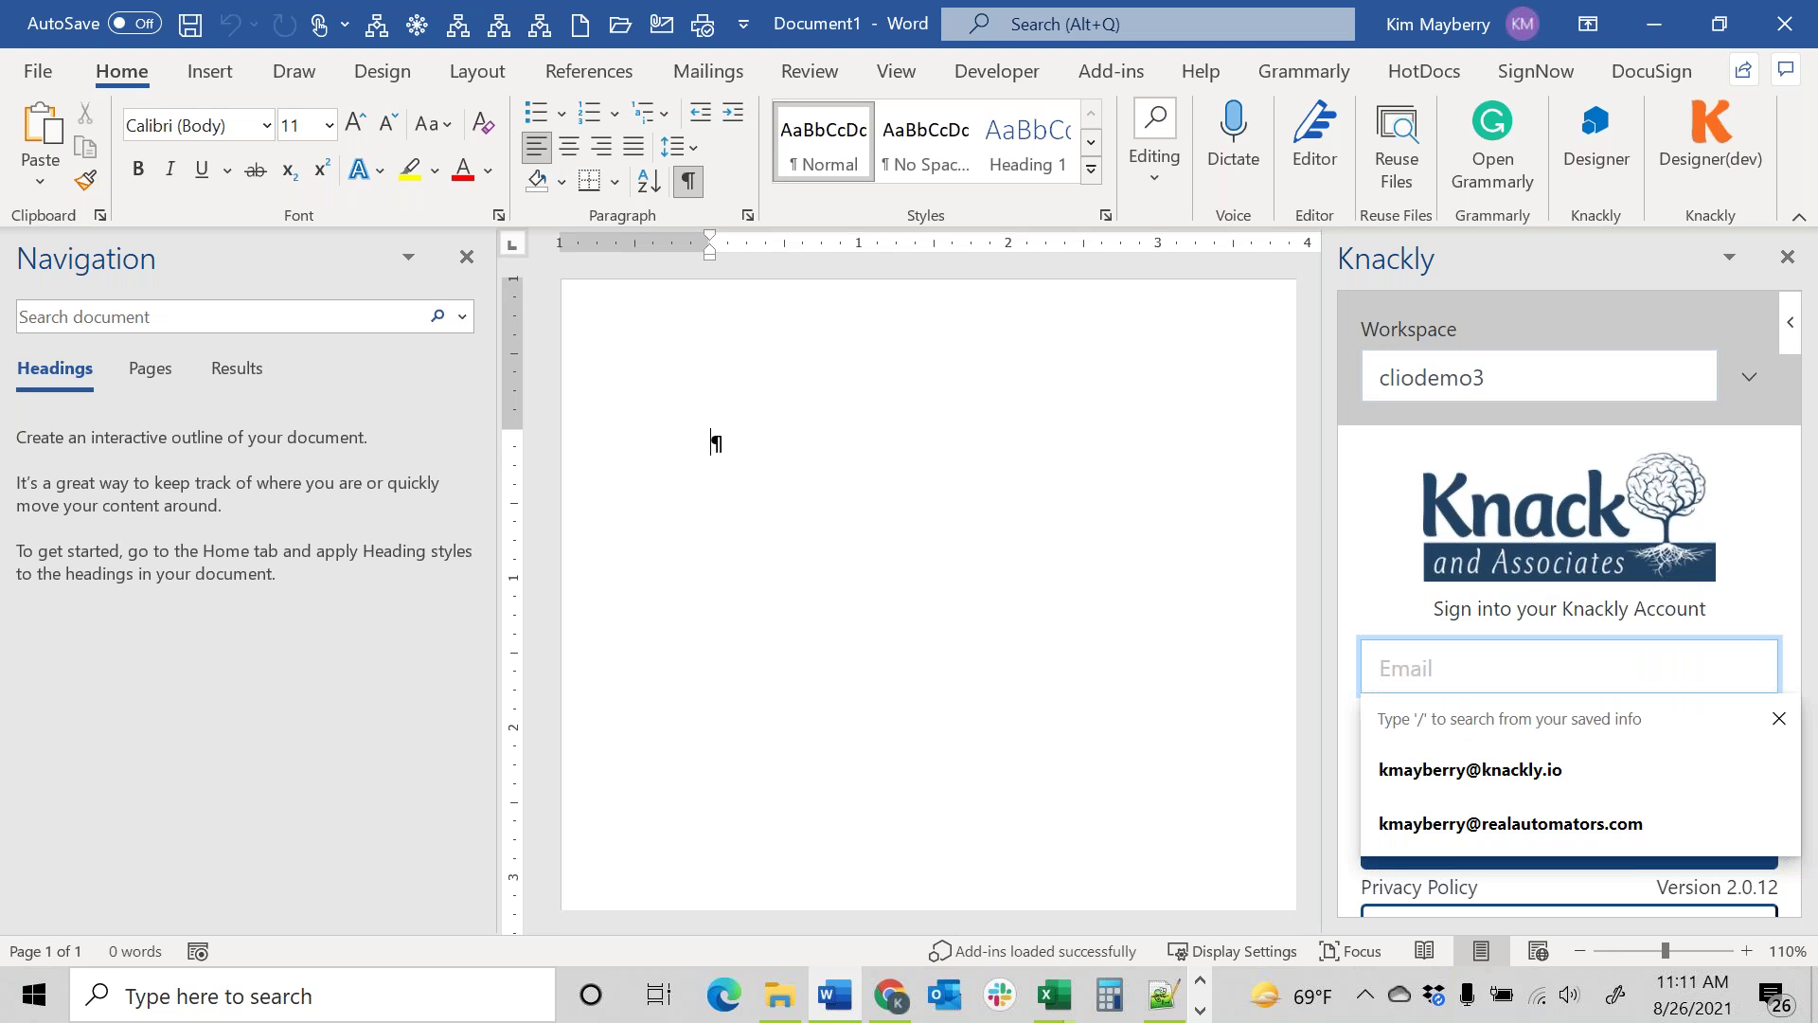
click(1470, 769)
click(1464, 749)
text(••••••••••••)
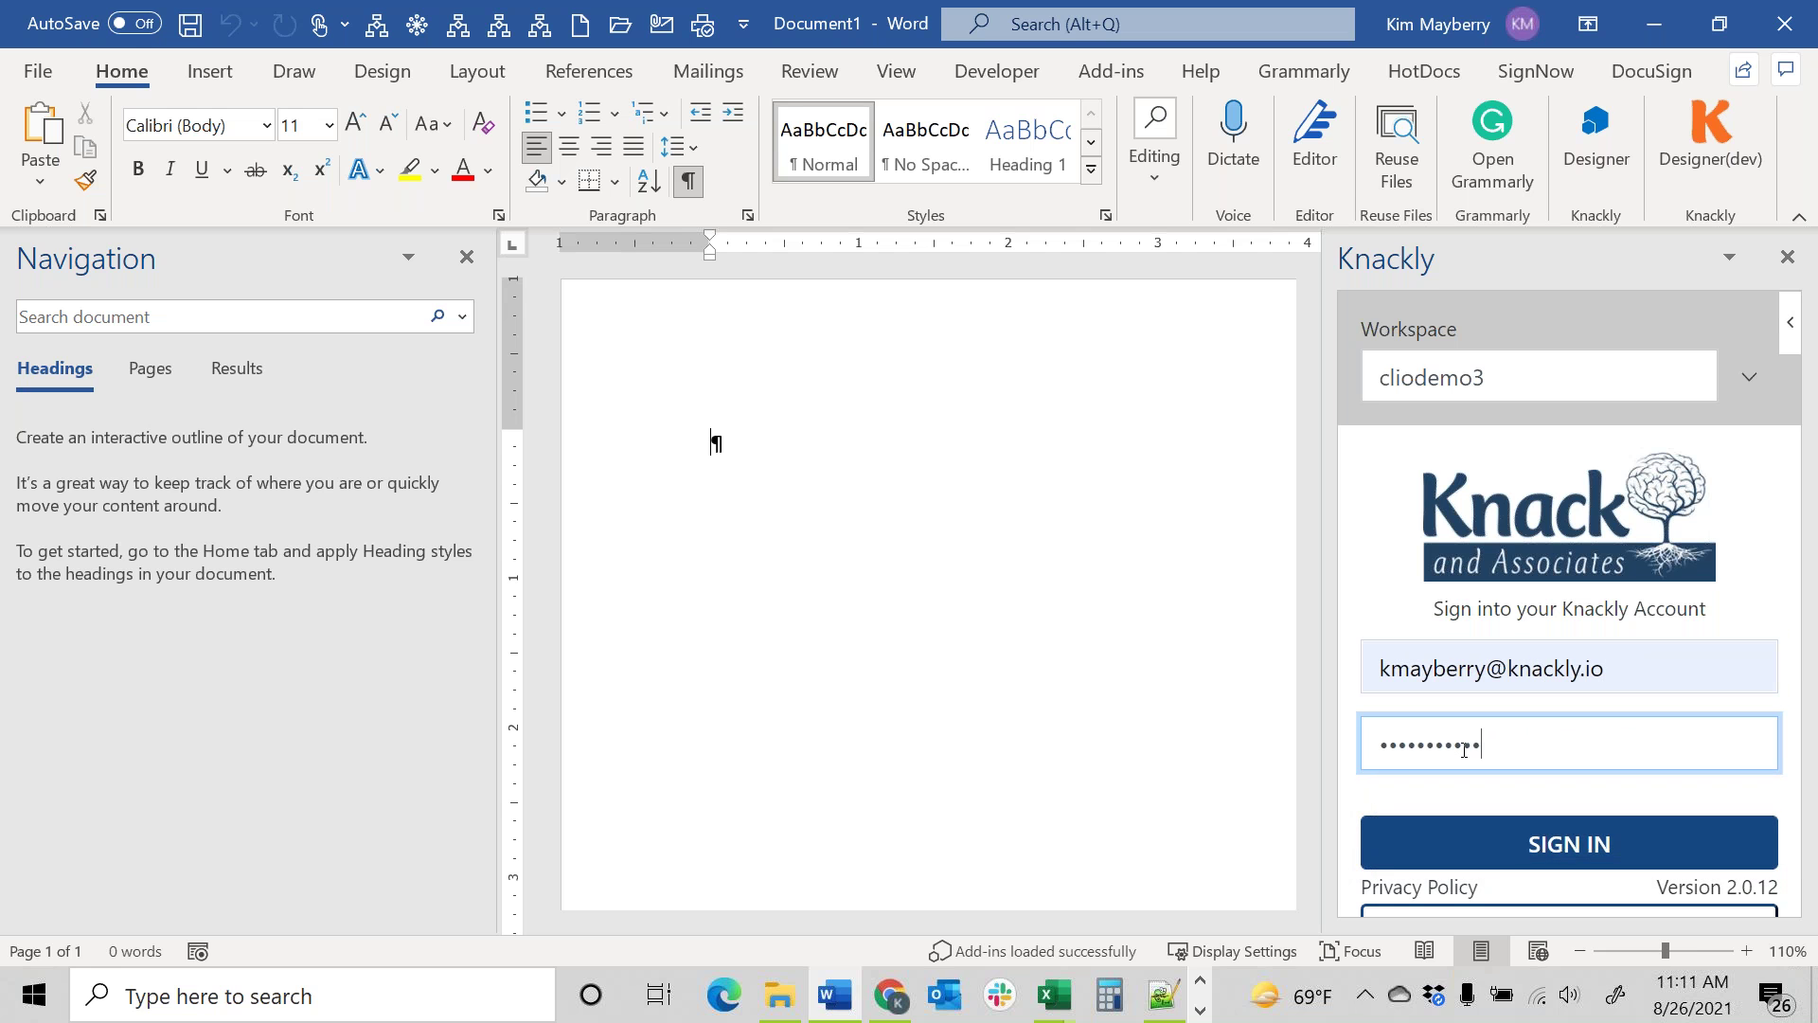
key(ctrl+a)
key(BackSpace)
text(•••••••••)
key(Return)
Open the existing DeclarationofGrounds template for editing and close Word's Navigation pane
click(1540, 398)
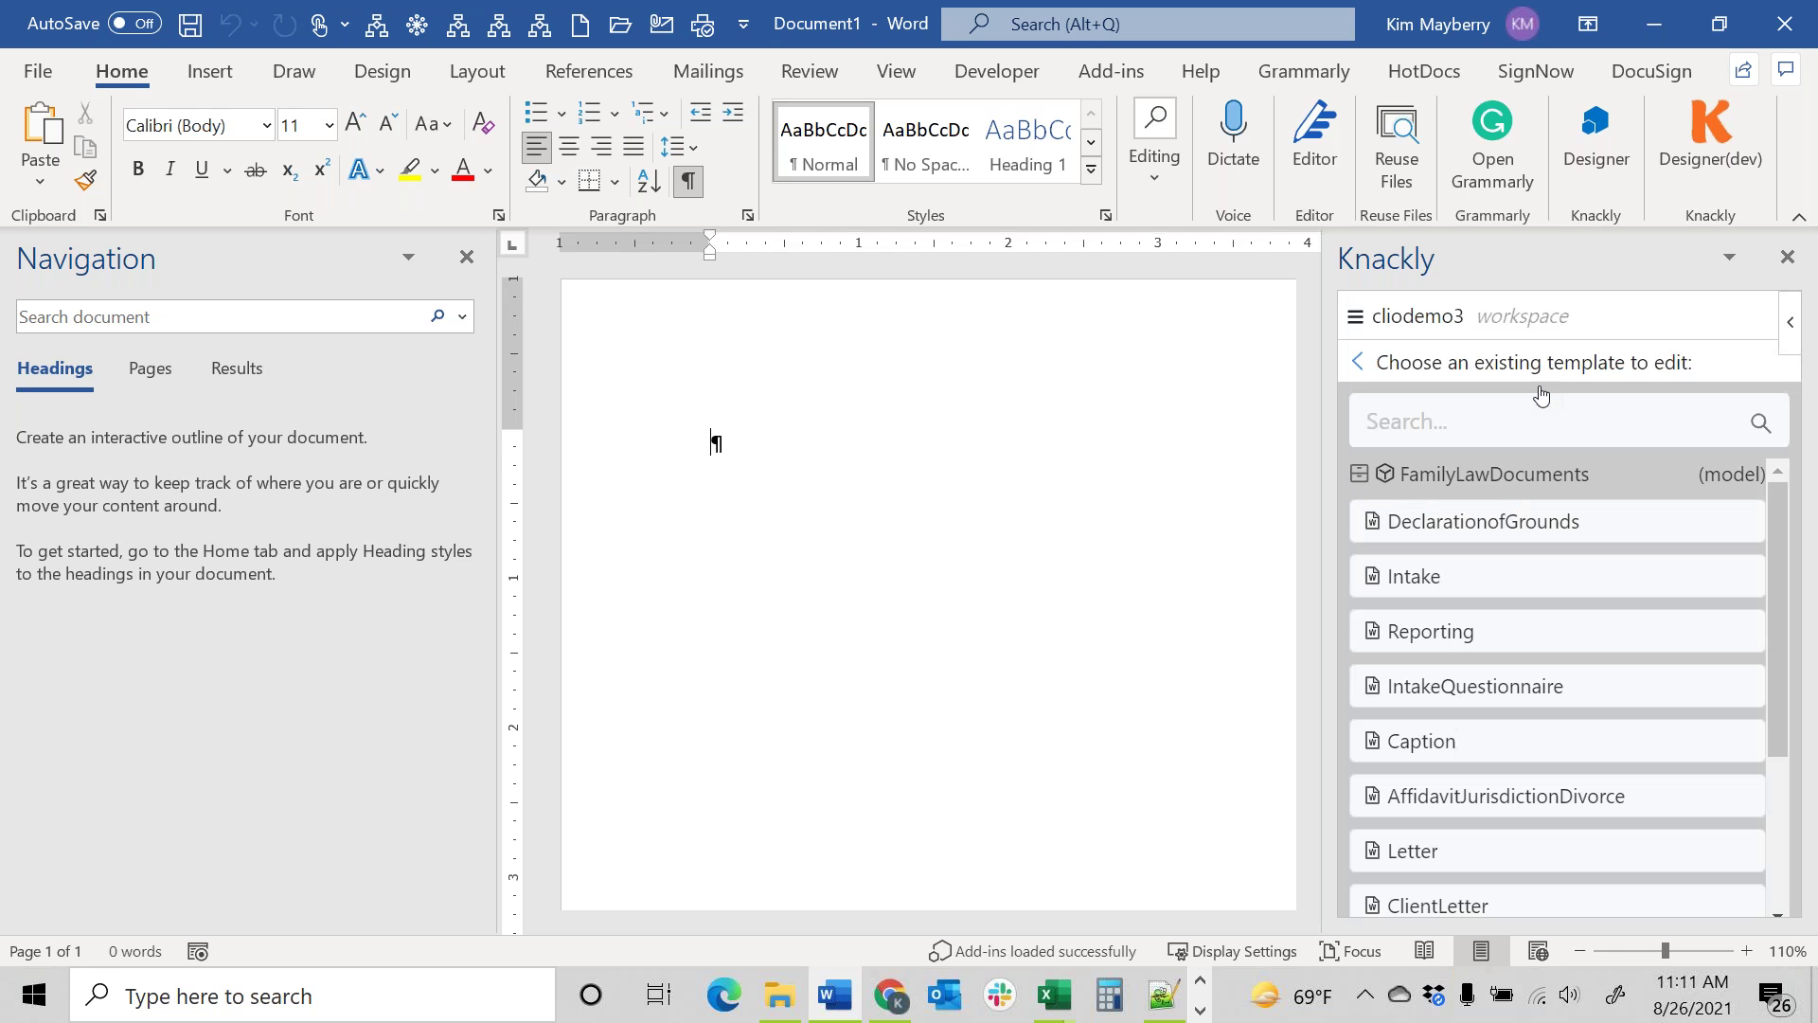
click(1529, 532)
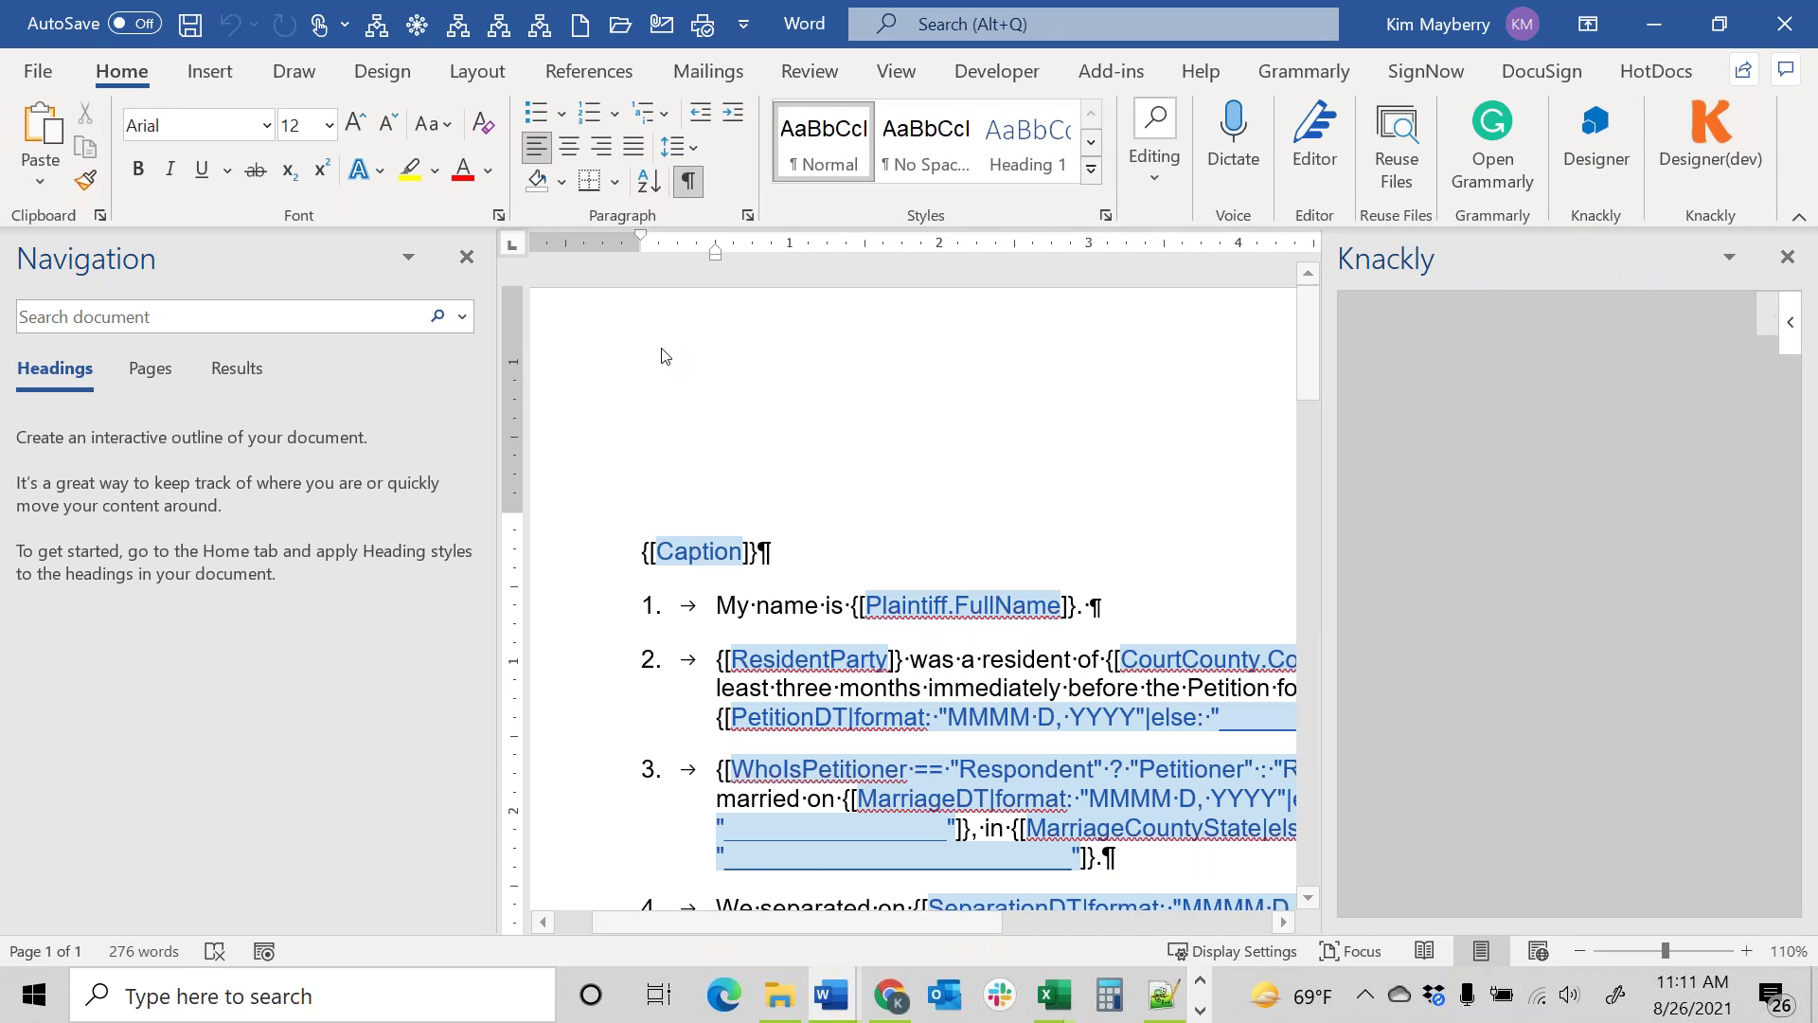
click(466, 257)
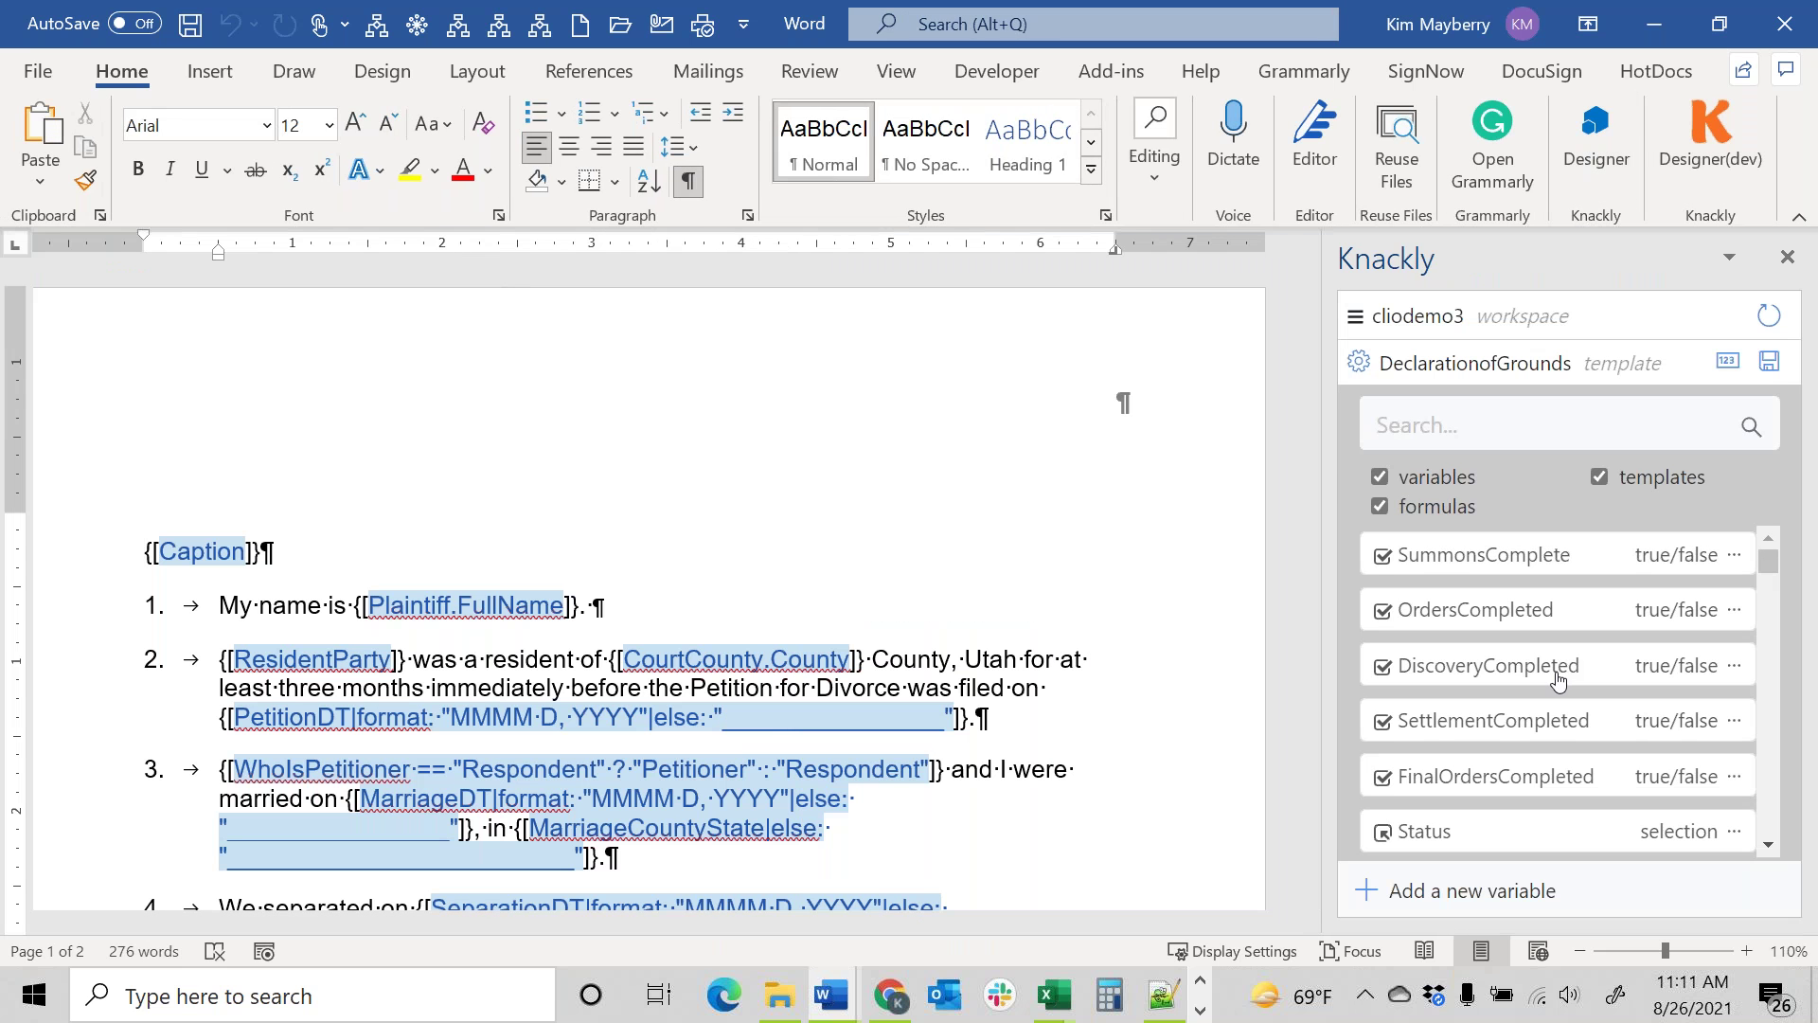
Examine the template's available variables, expanding the MinorChildren and Client parties to view their fields
scroll(1770, 579, down, 1)
drag(1769, 579, 1769, 611)
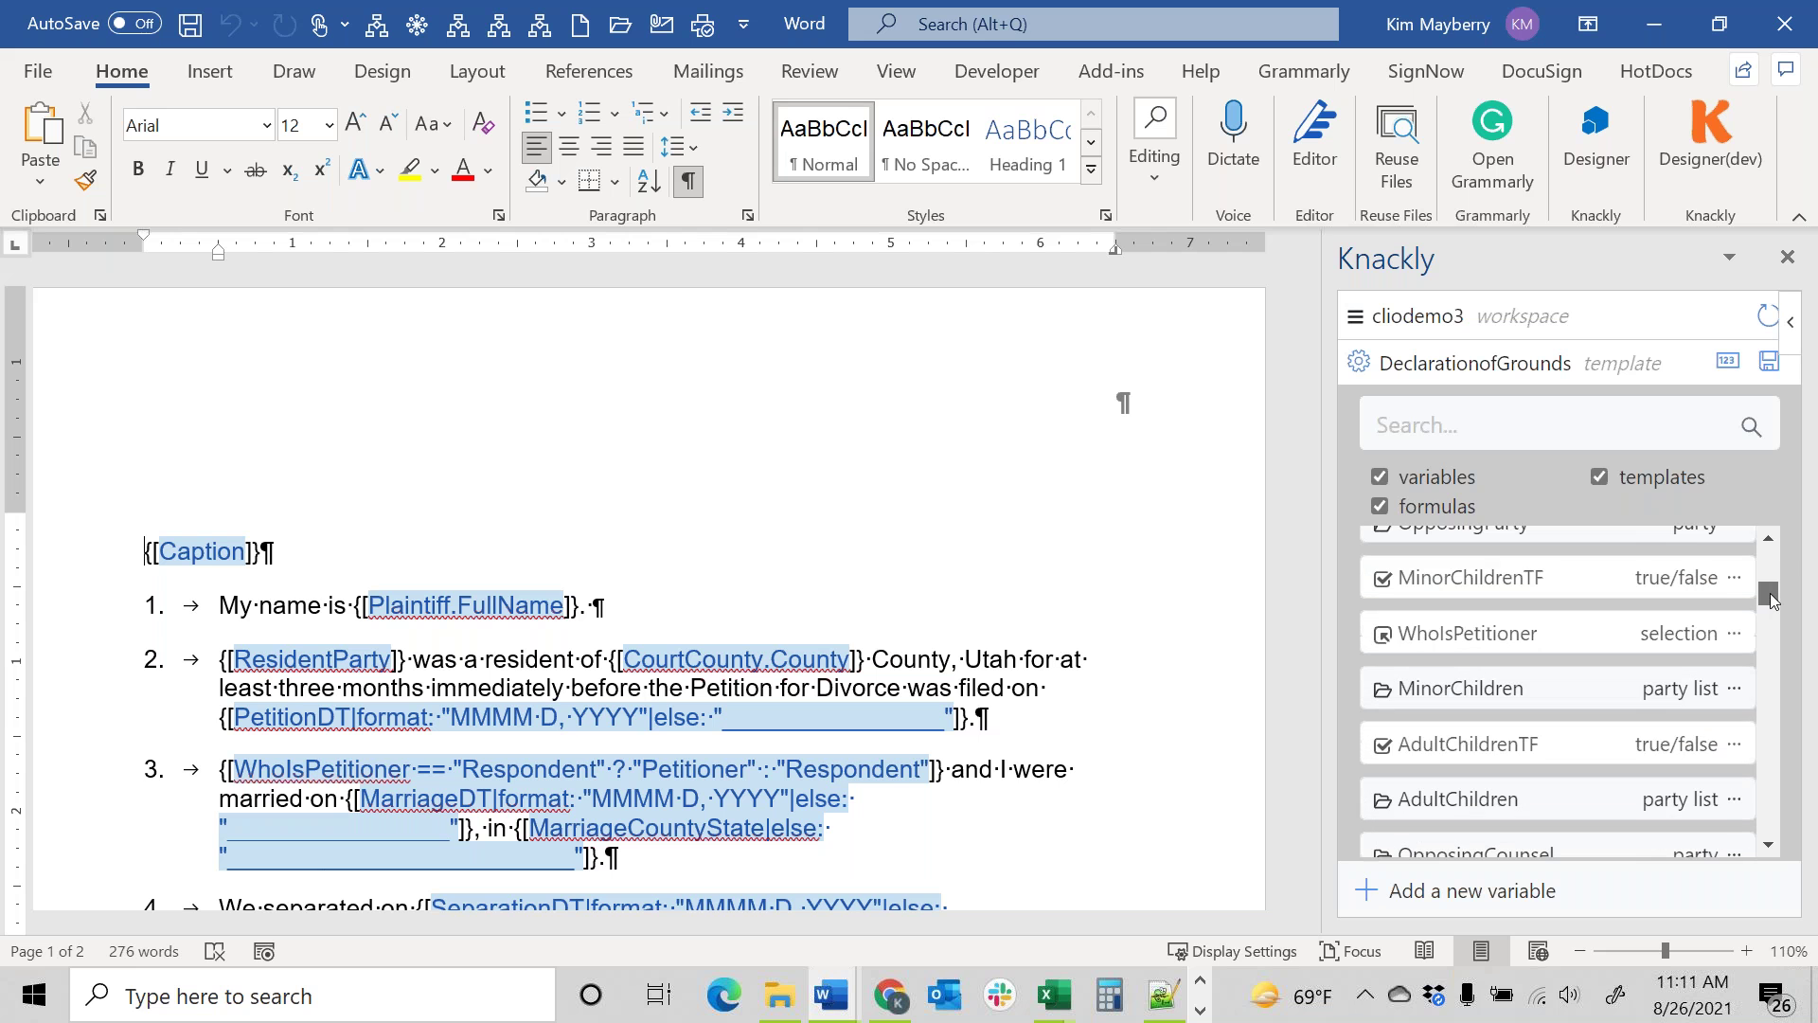
click(1544, 697)
scroll(1539, 691, up, 3)
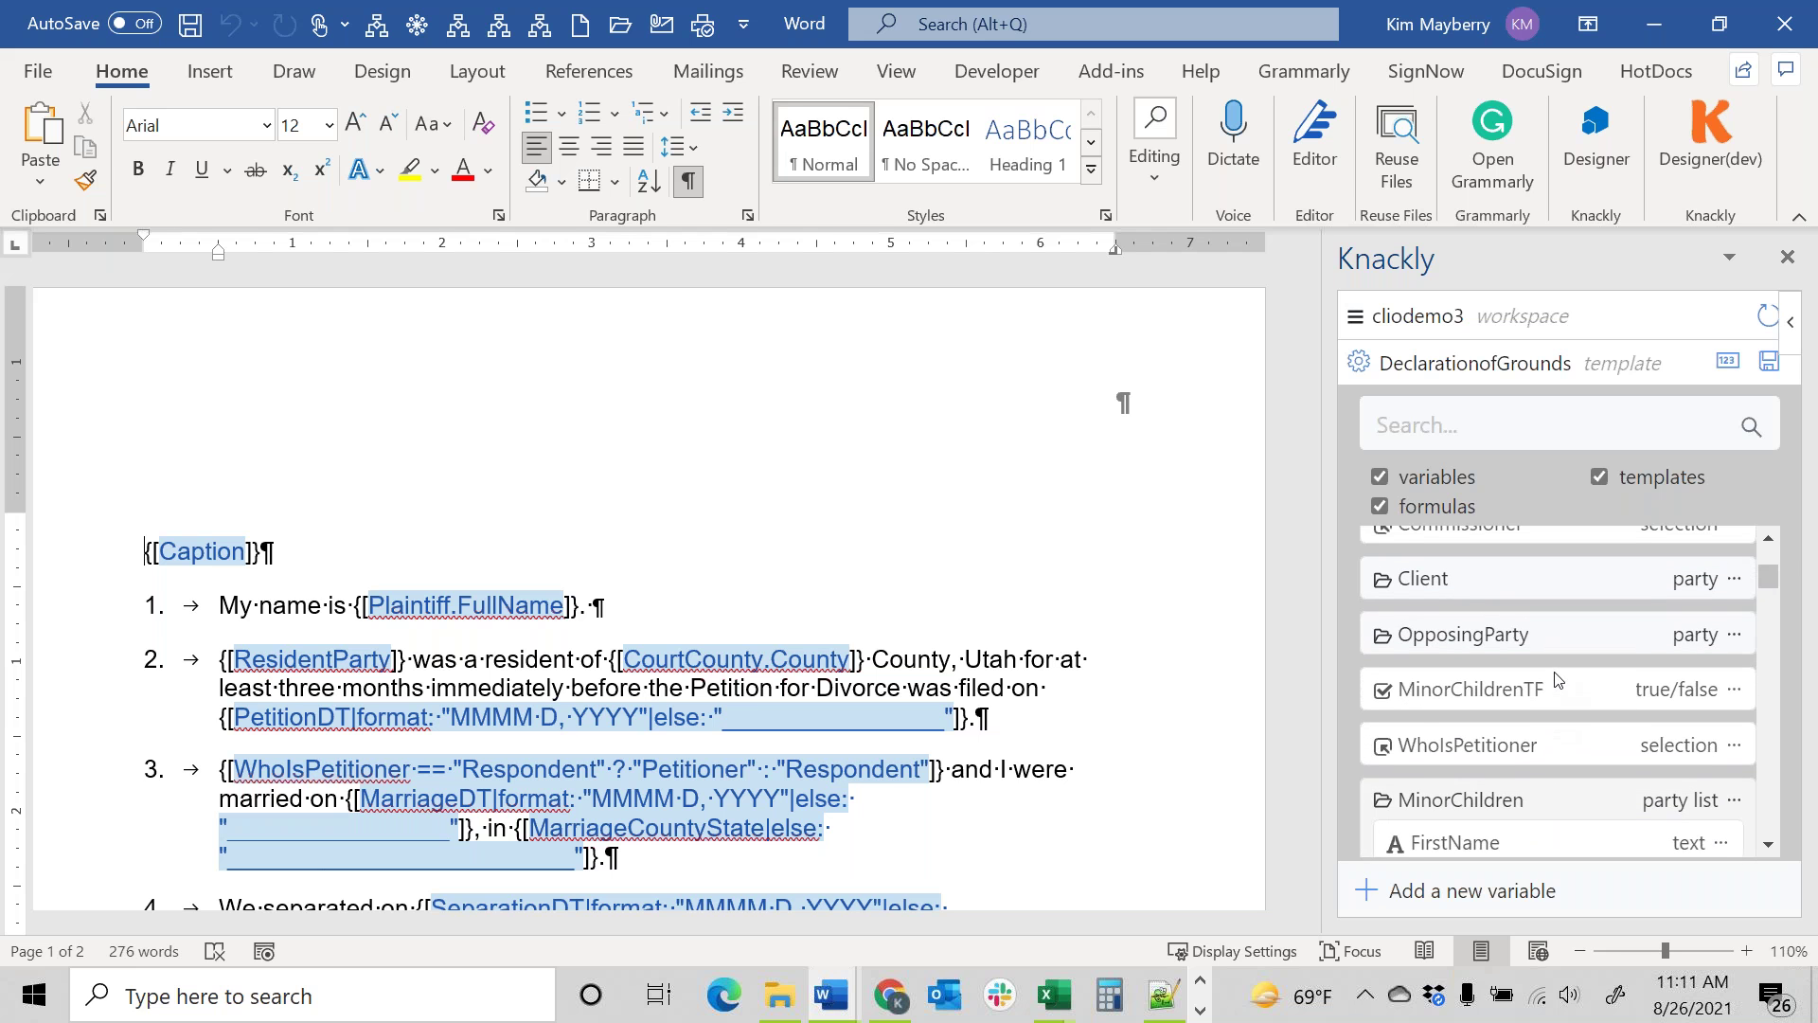
scroll(1558, 679, up, 1)
click(1491, 630)
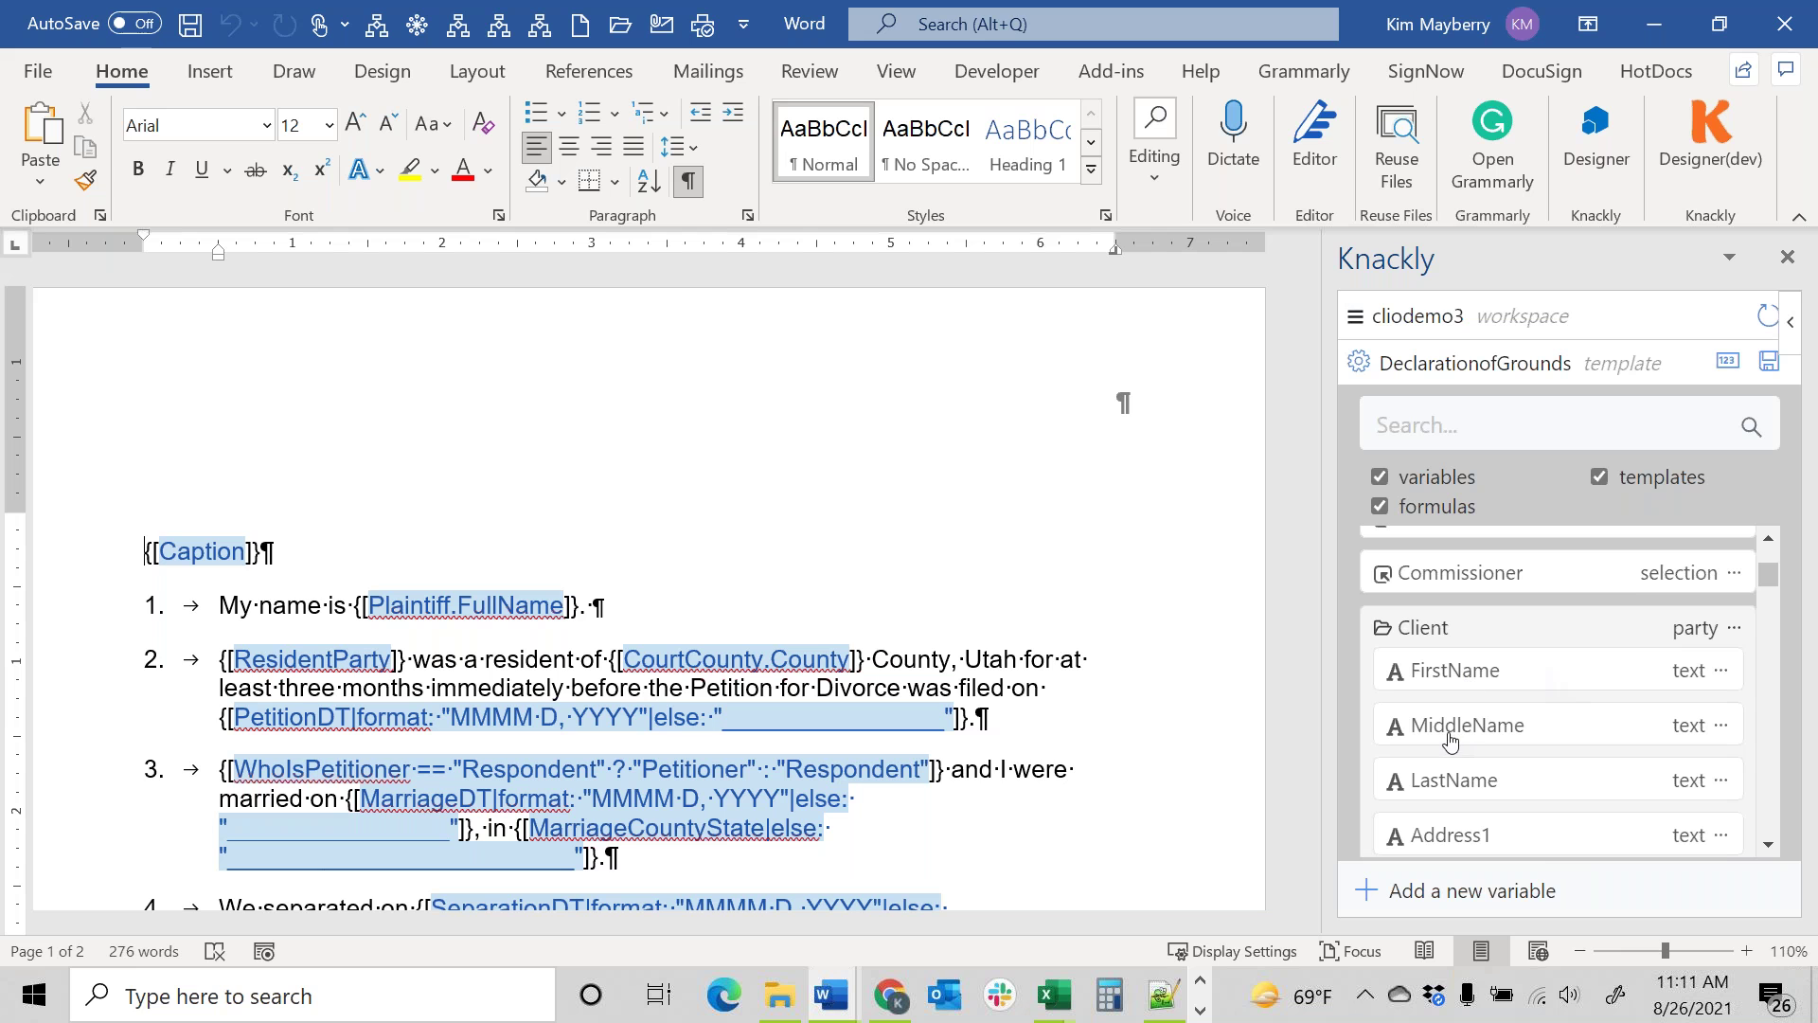
scroll(1412, 730, down, 2)
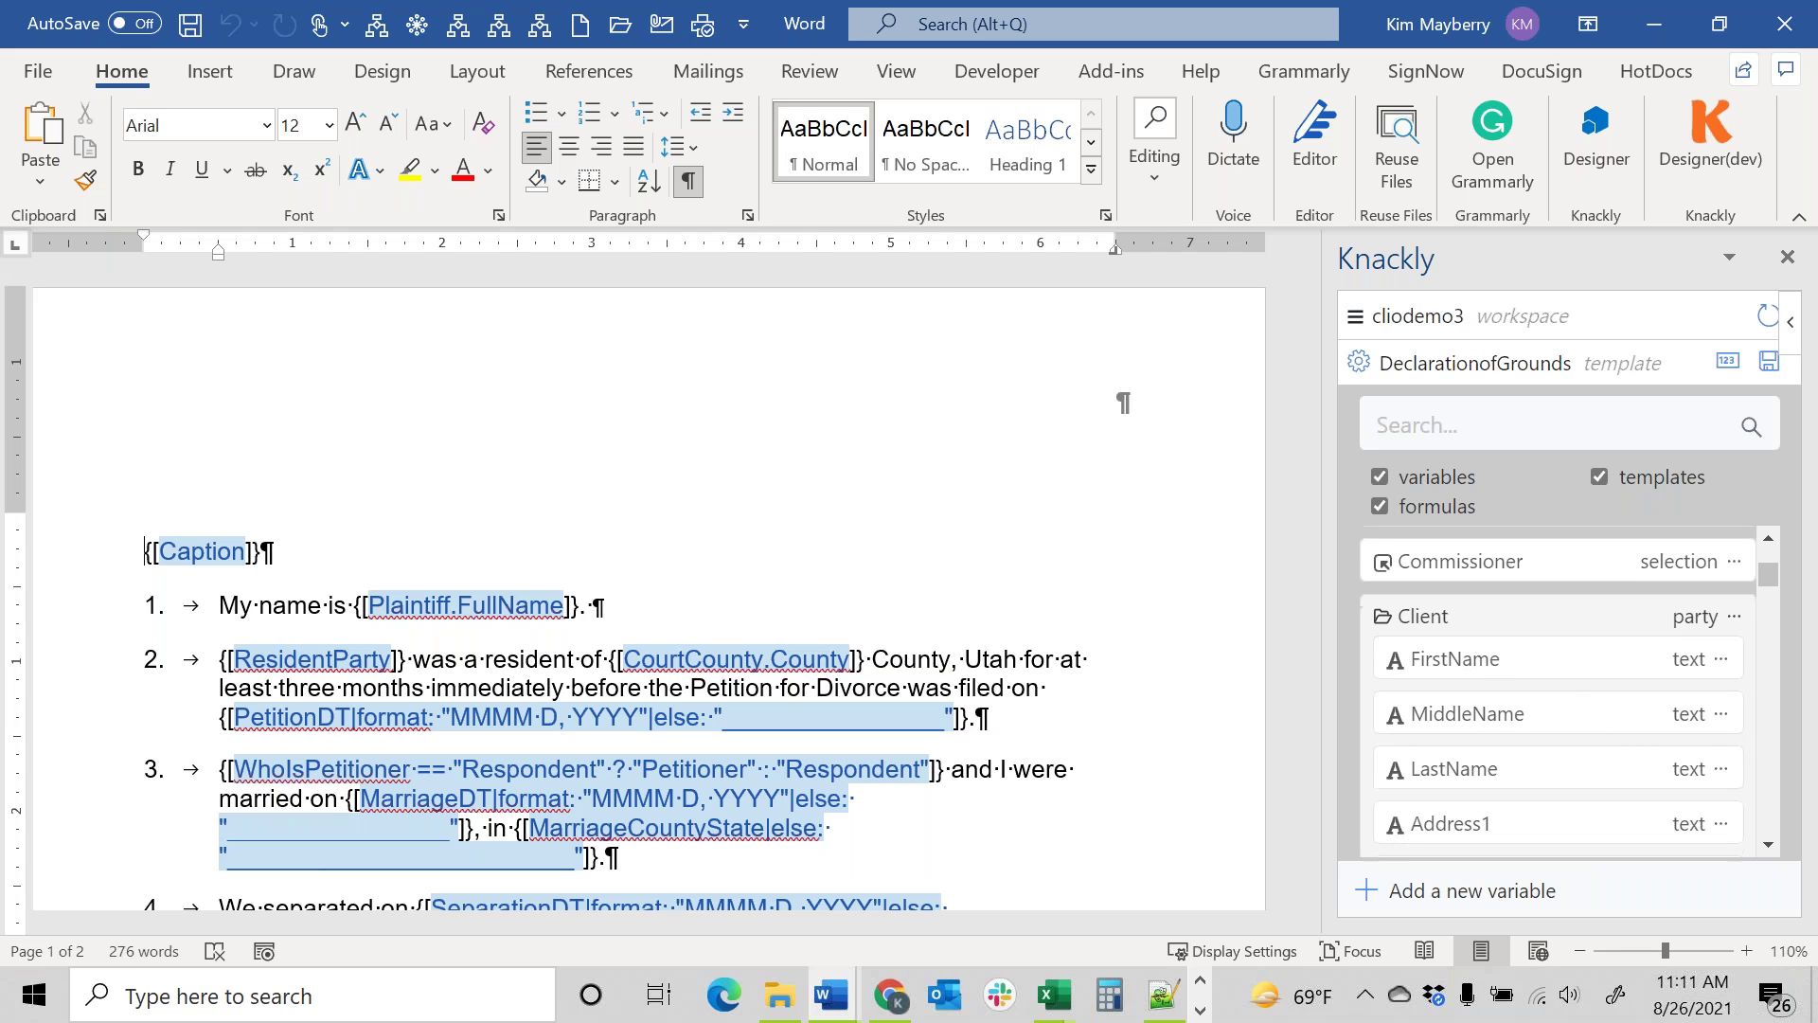
scroll(1595, 682, up, 2)
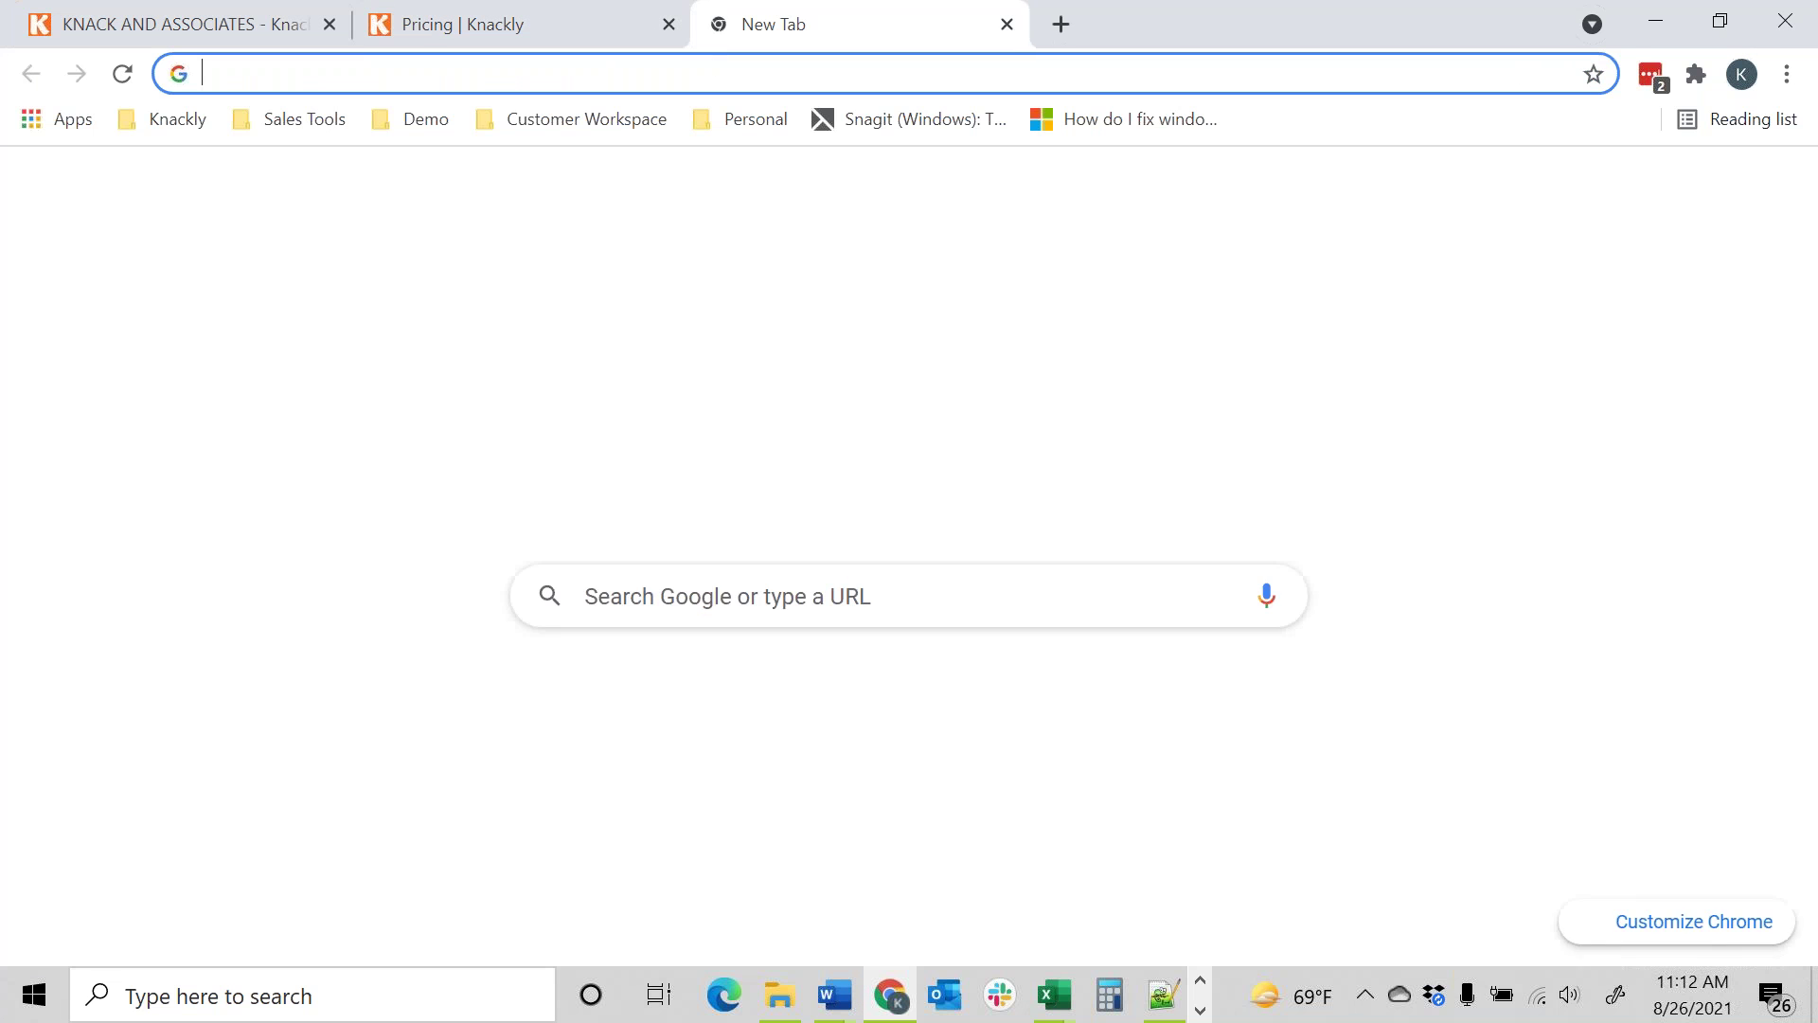
Go to clio.com in the new browser tab and log in to the law office's Clio dashboard
click(722, 24)
click(695, 73)
text(clio)
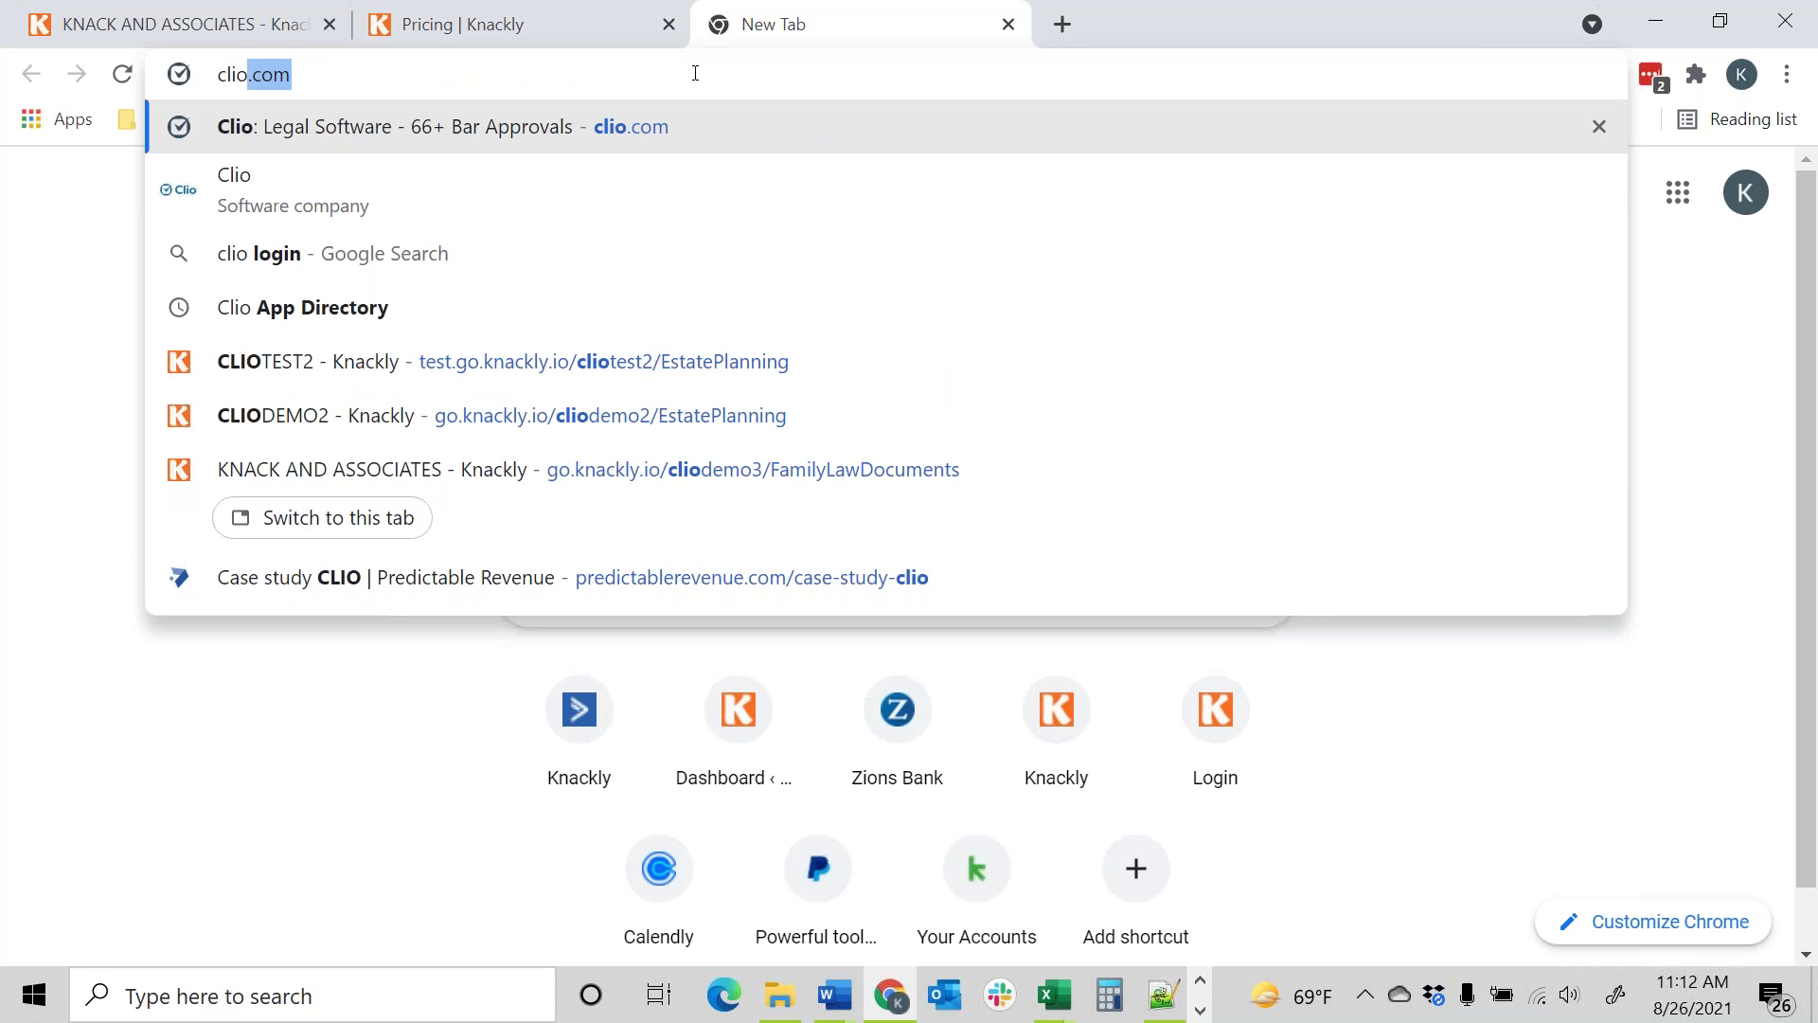
key(Return)
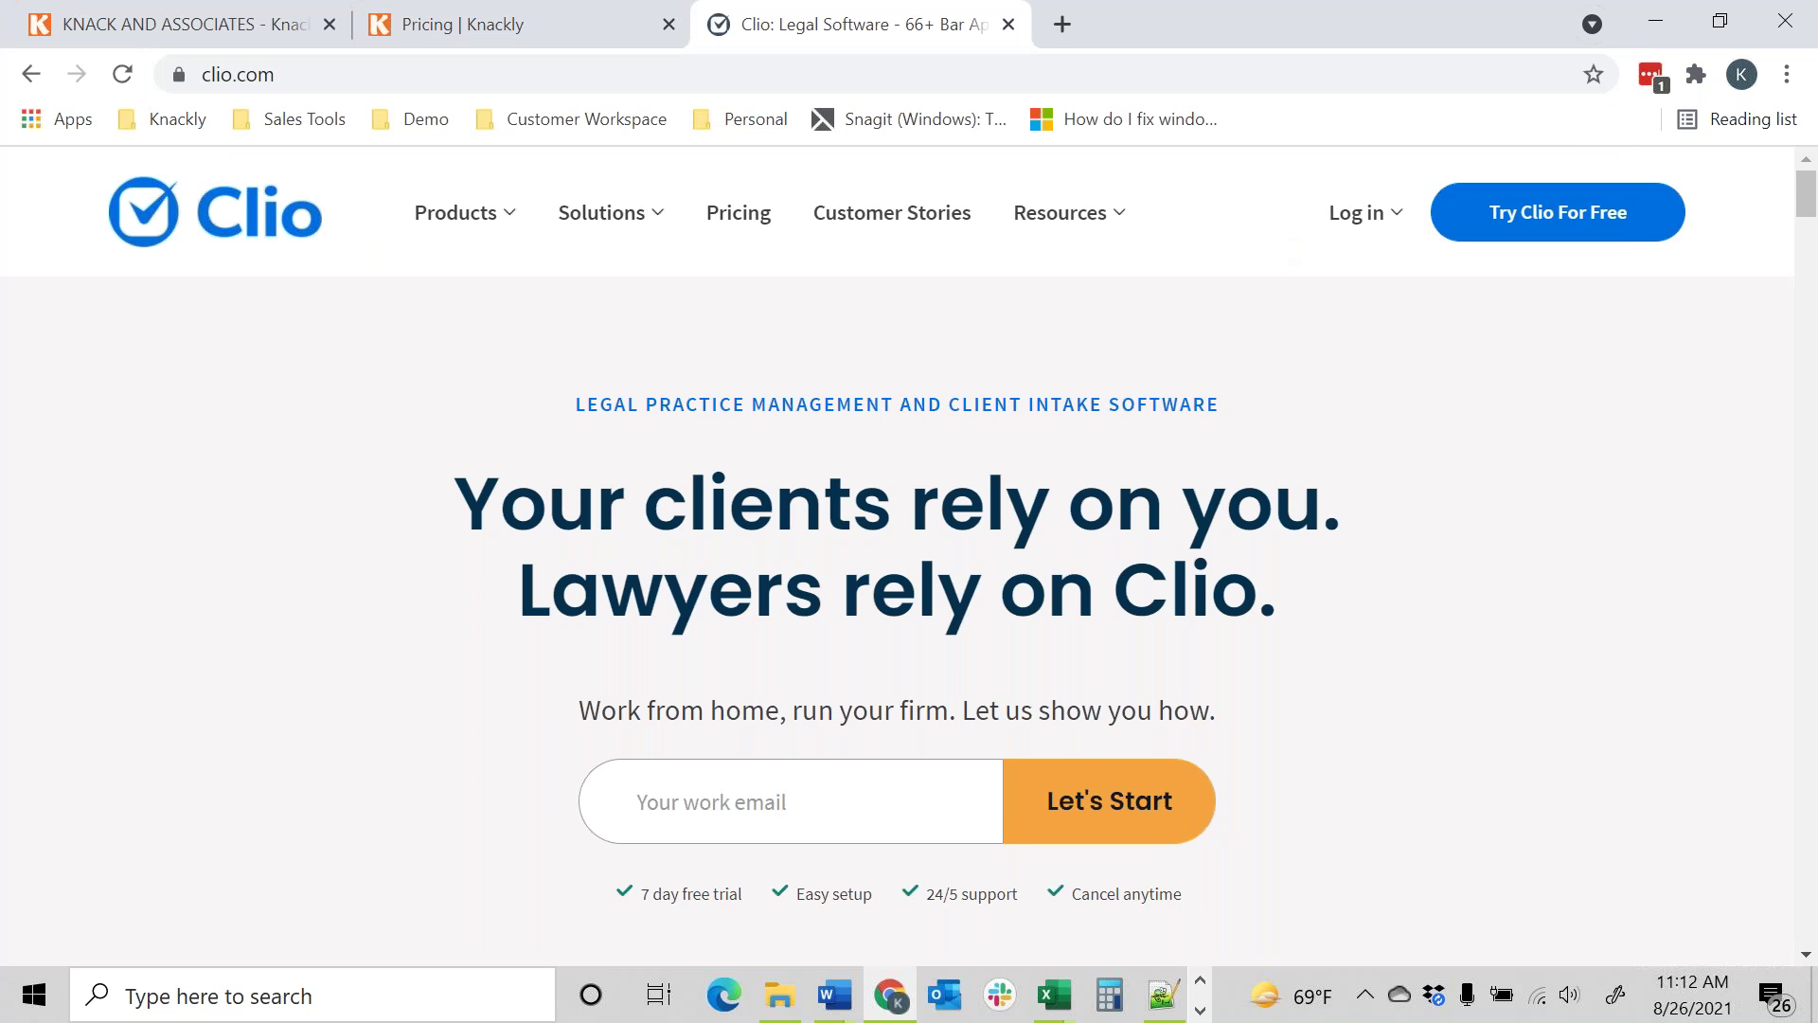
mouse_move(1356, 228)
click(1474, 353)
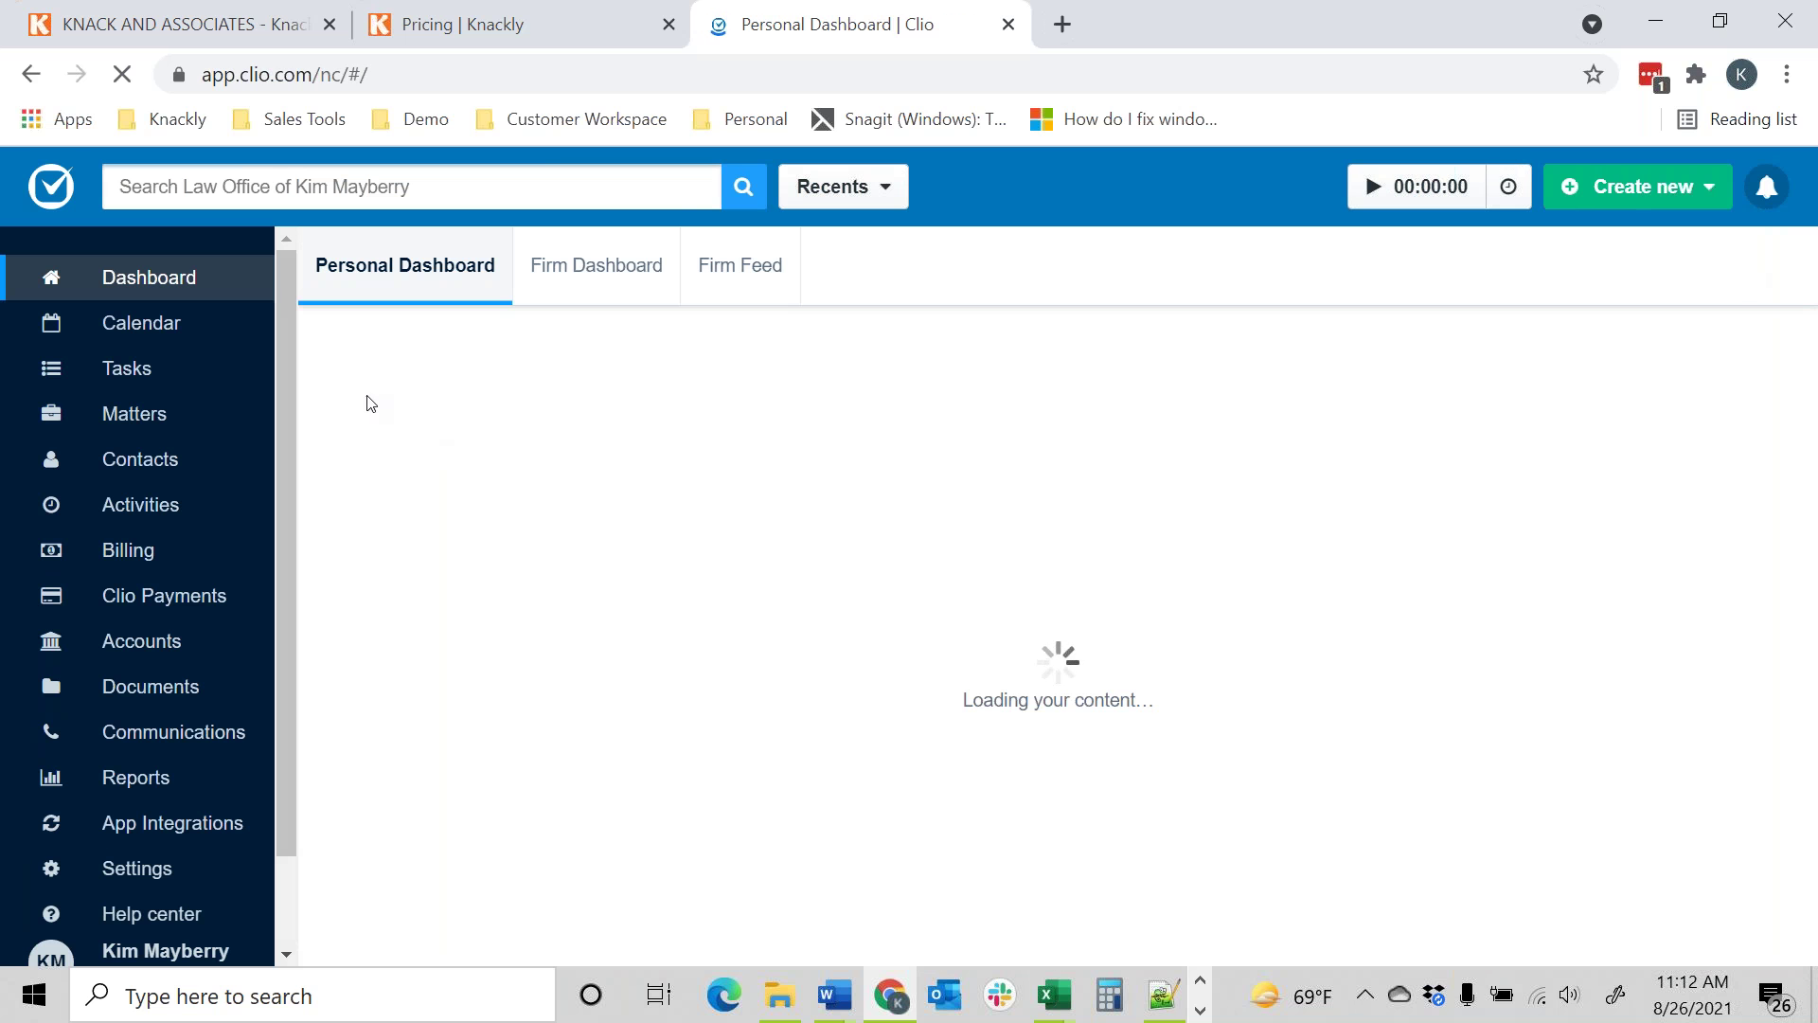
Open the firm's list of matters and go to the Divorce matter's dashboard
click(144, 423)
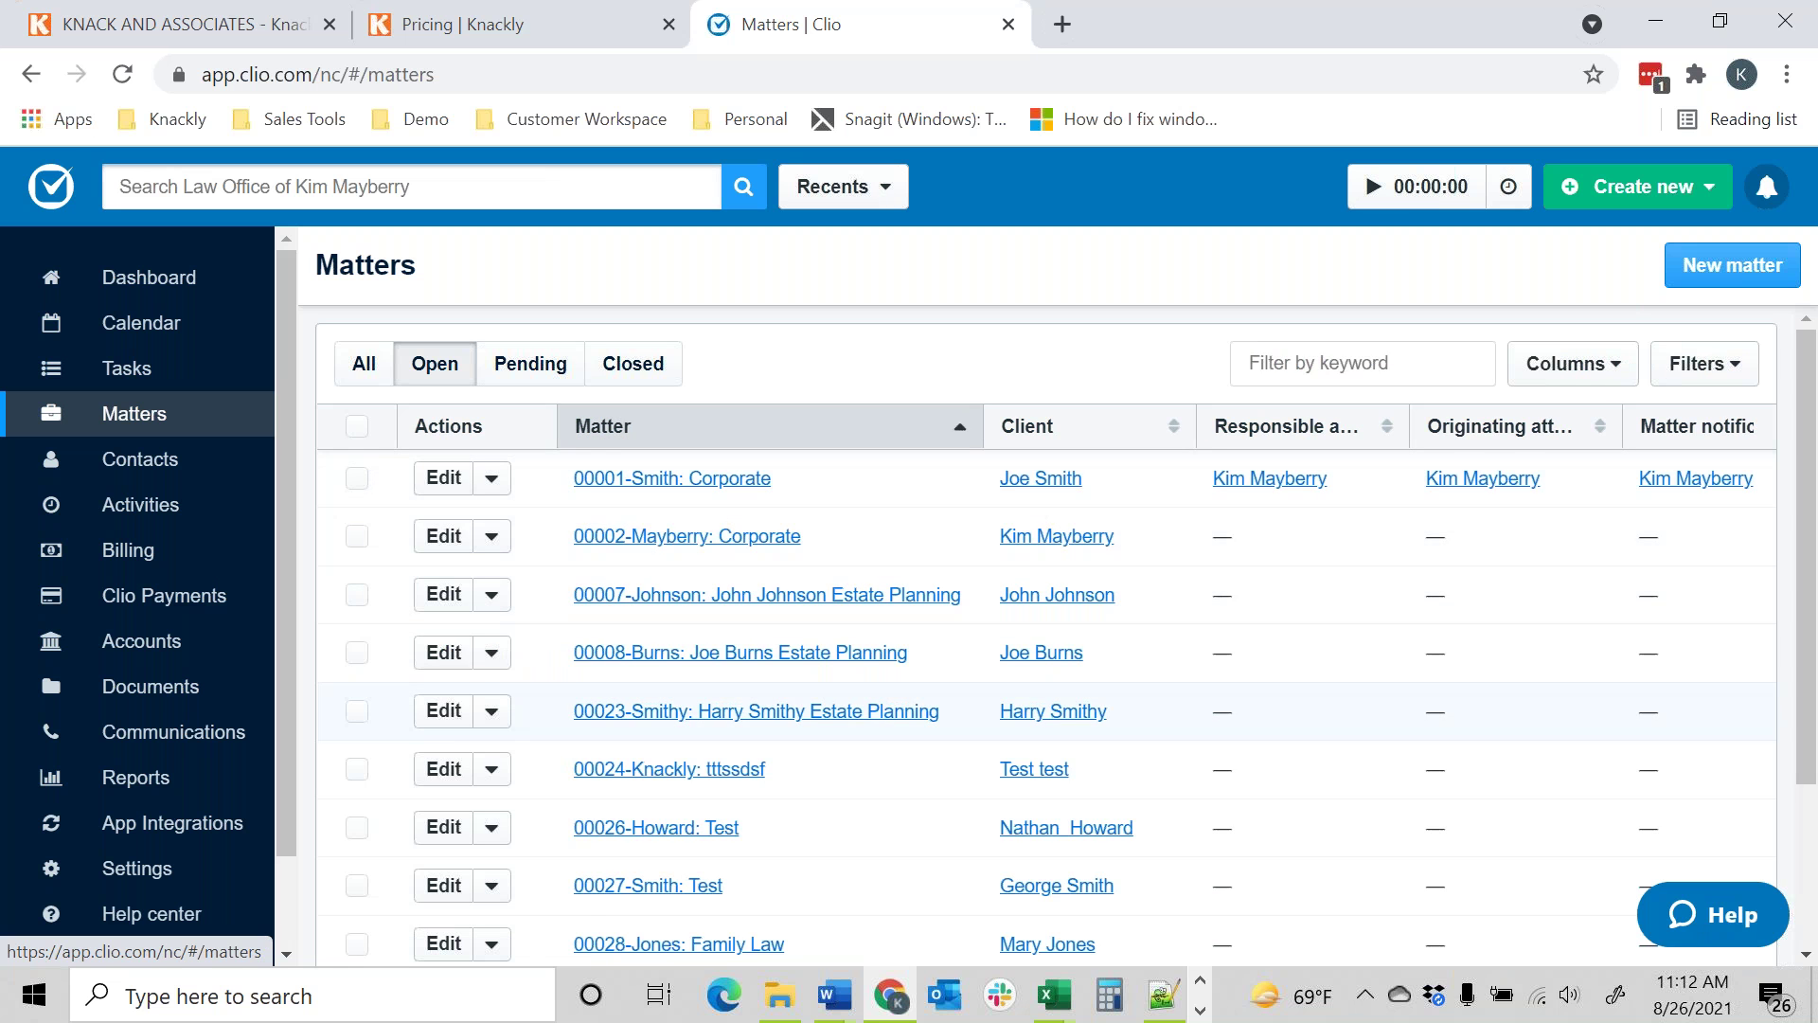
scroll(836, 734, down, 3)
click(653, 807)
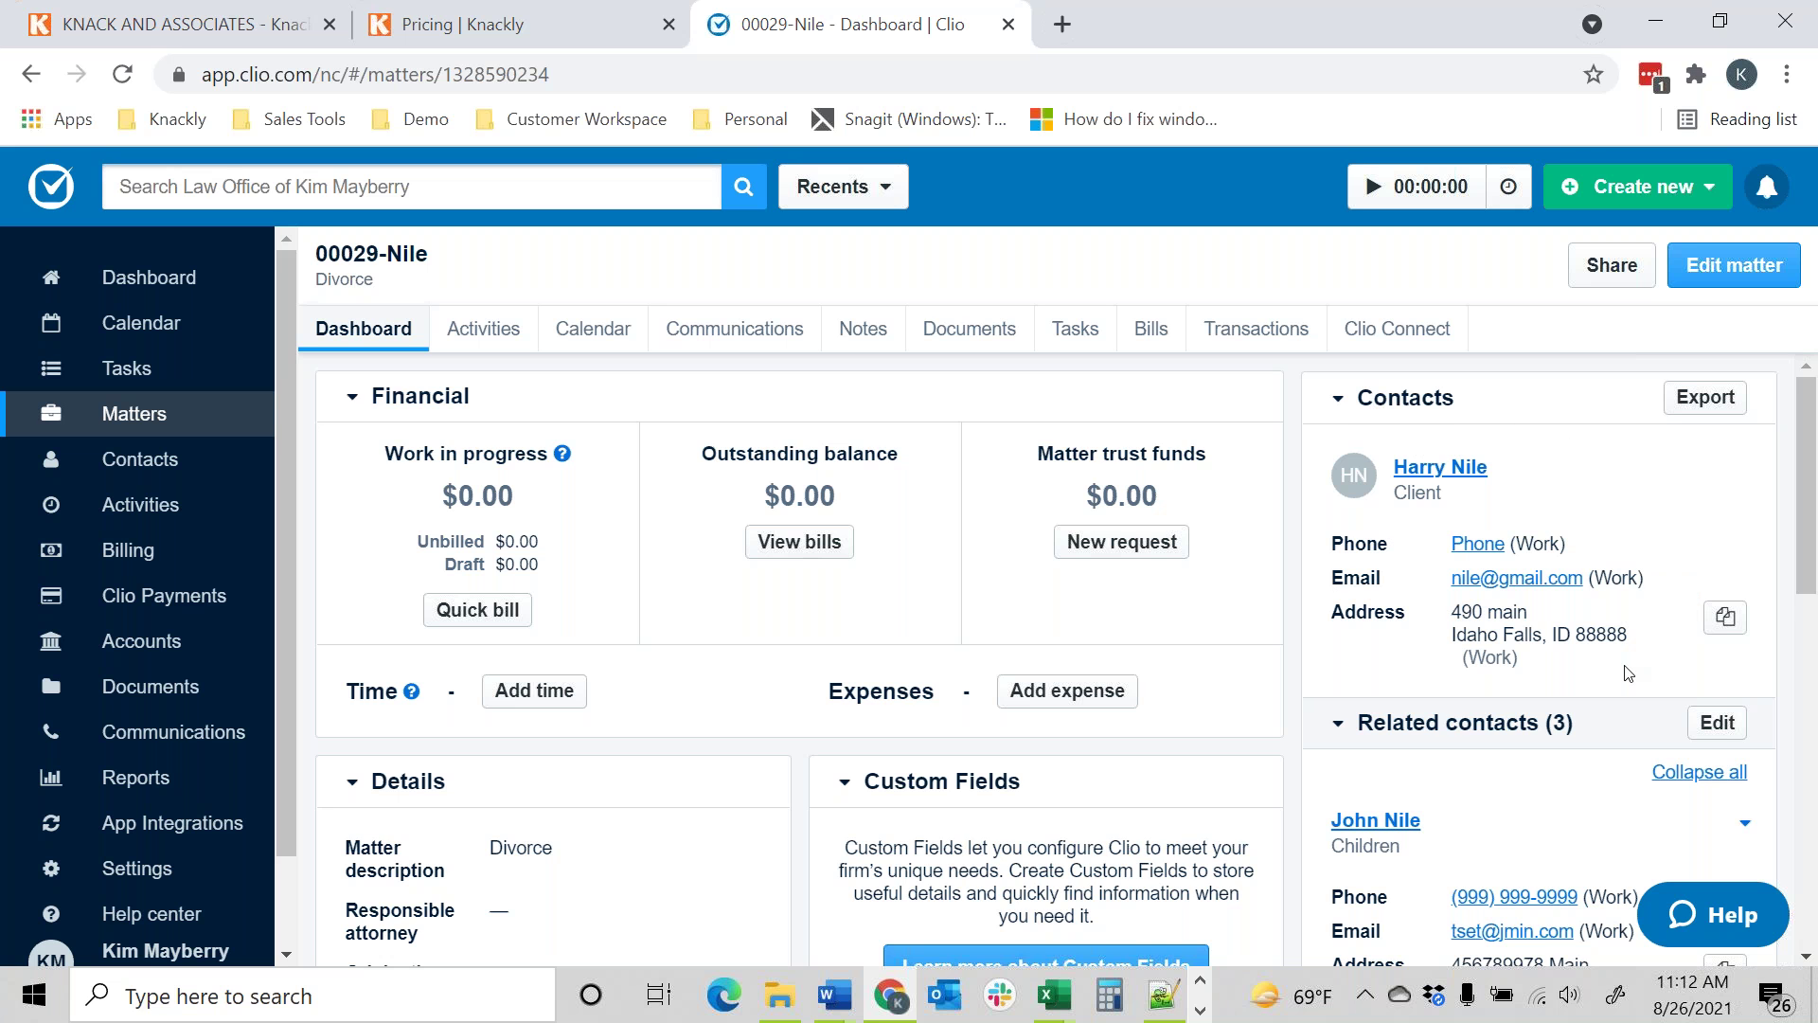
Examine the matter's related contacts, highlighting the Children relationship label under the first contact
scroll(1638, 582, down, 1)
scroll(1638, 583, down, 1)
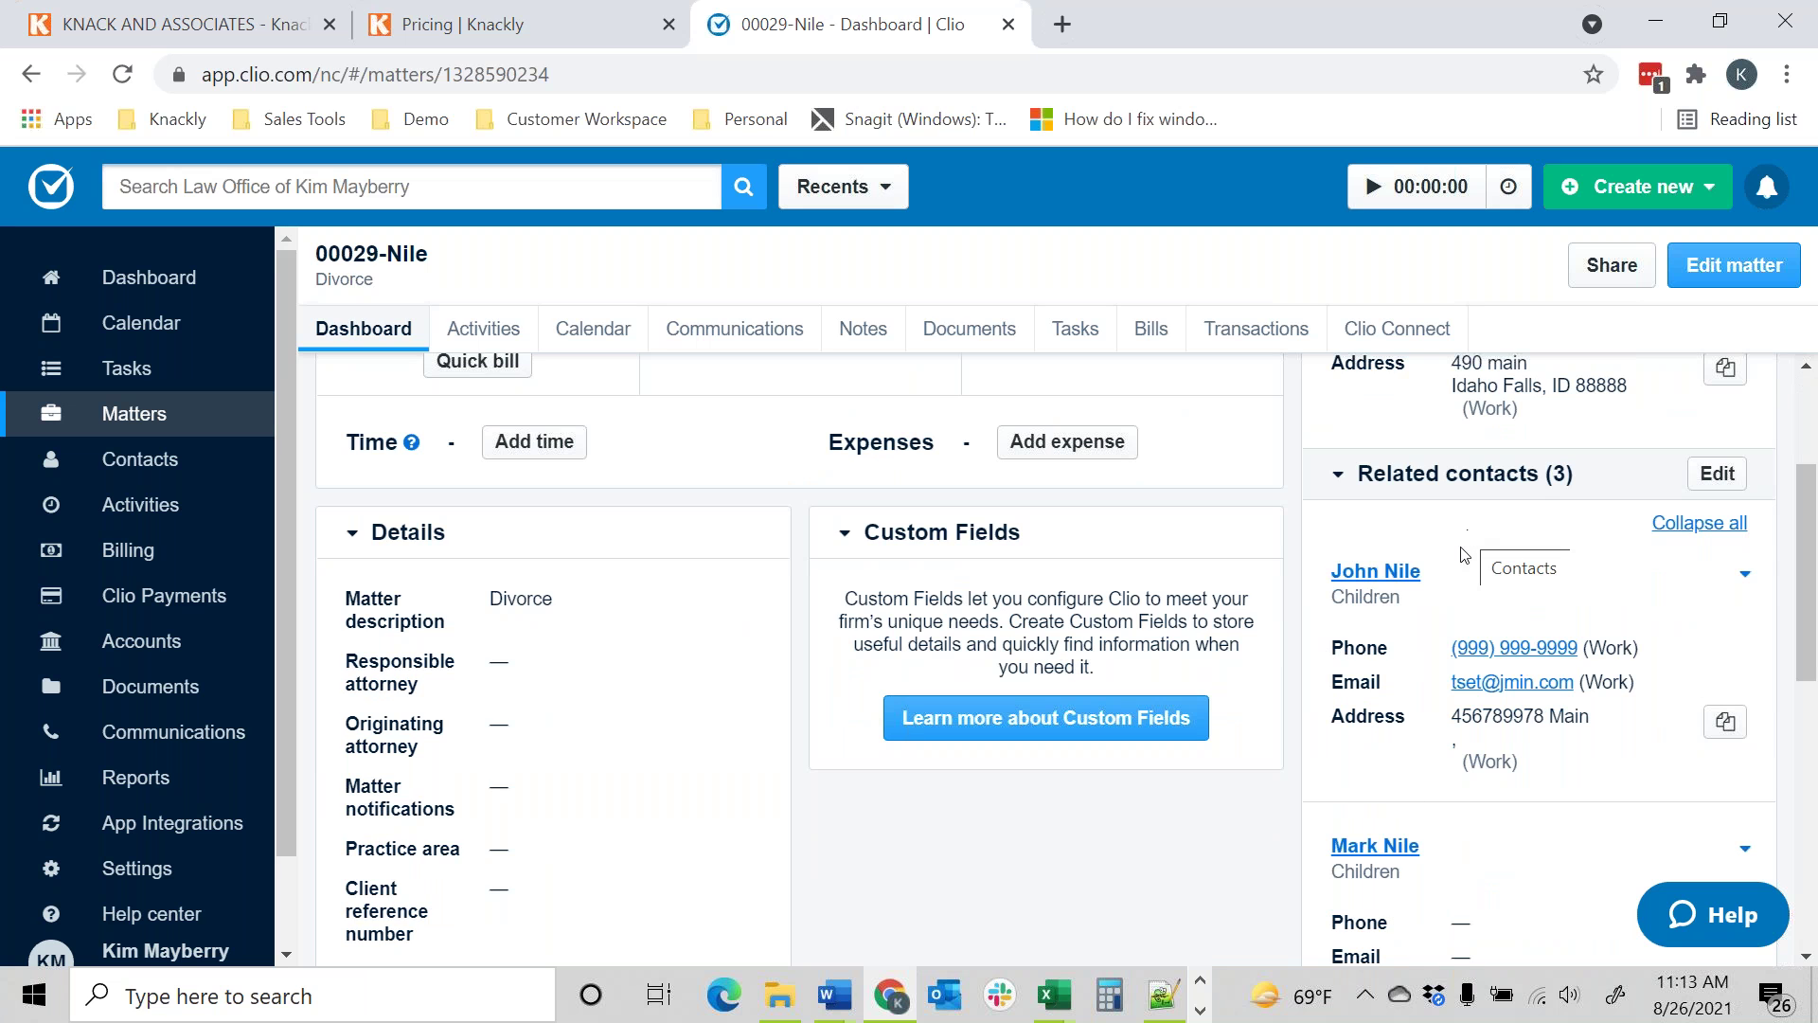
drag(1405, 599, 1336, 606)
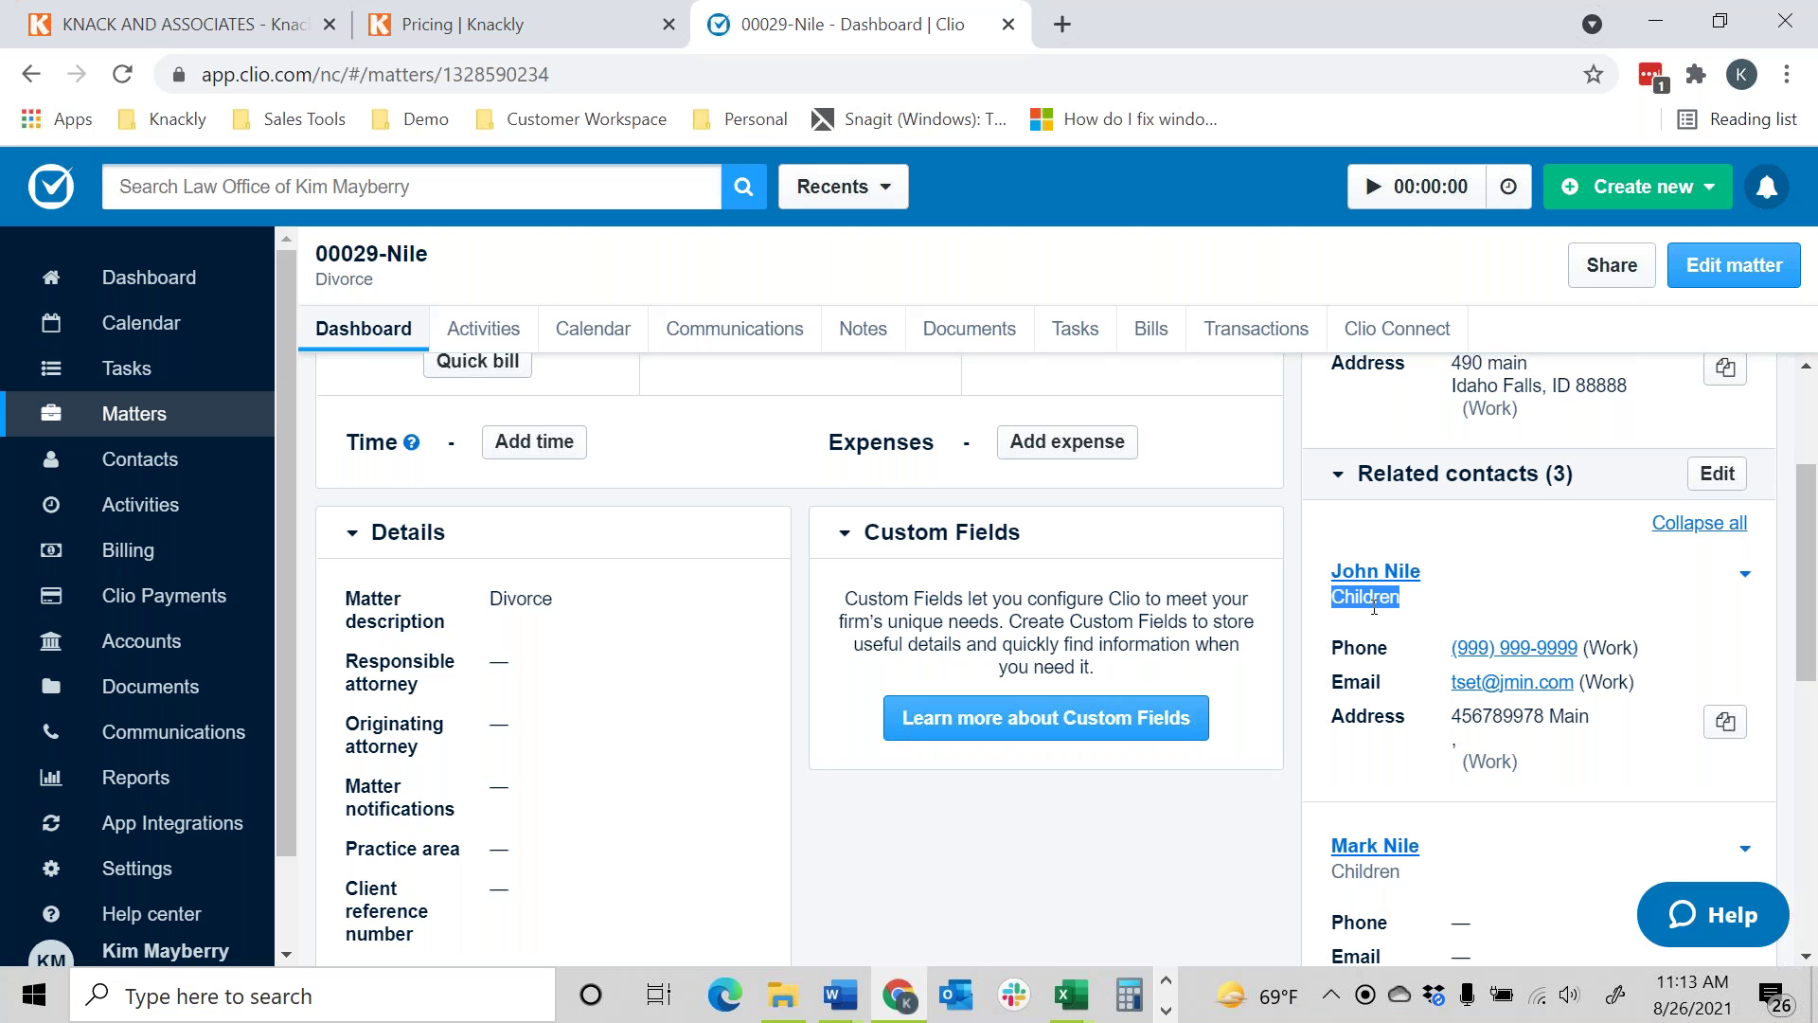
click(1374, 607)
double_click(1337, 614)
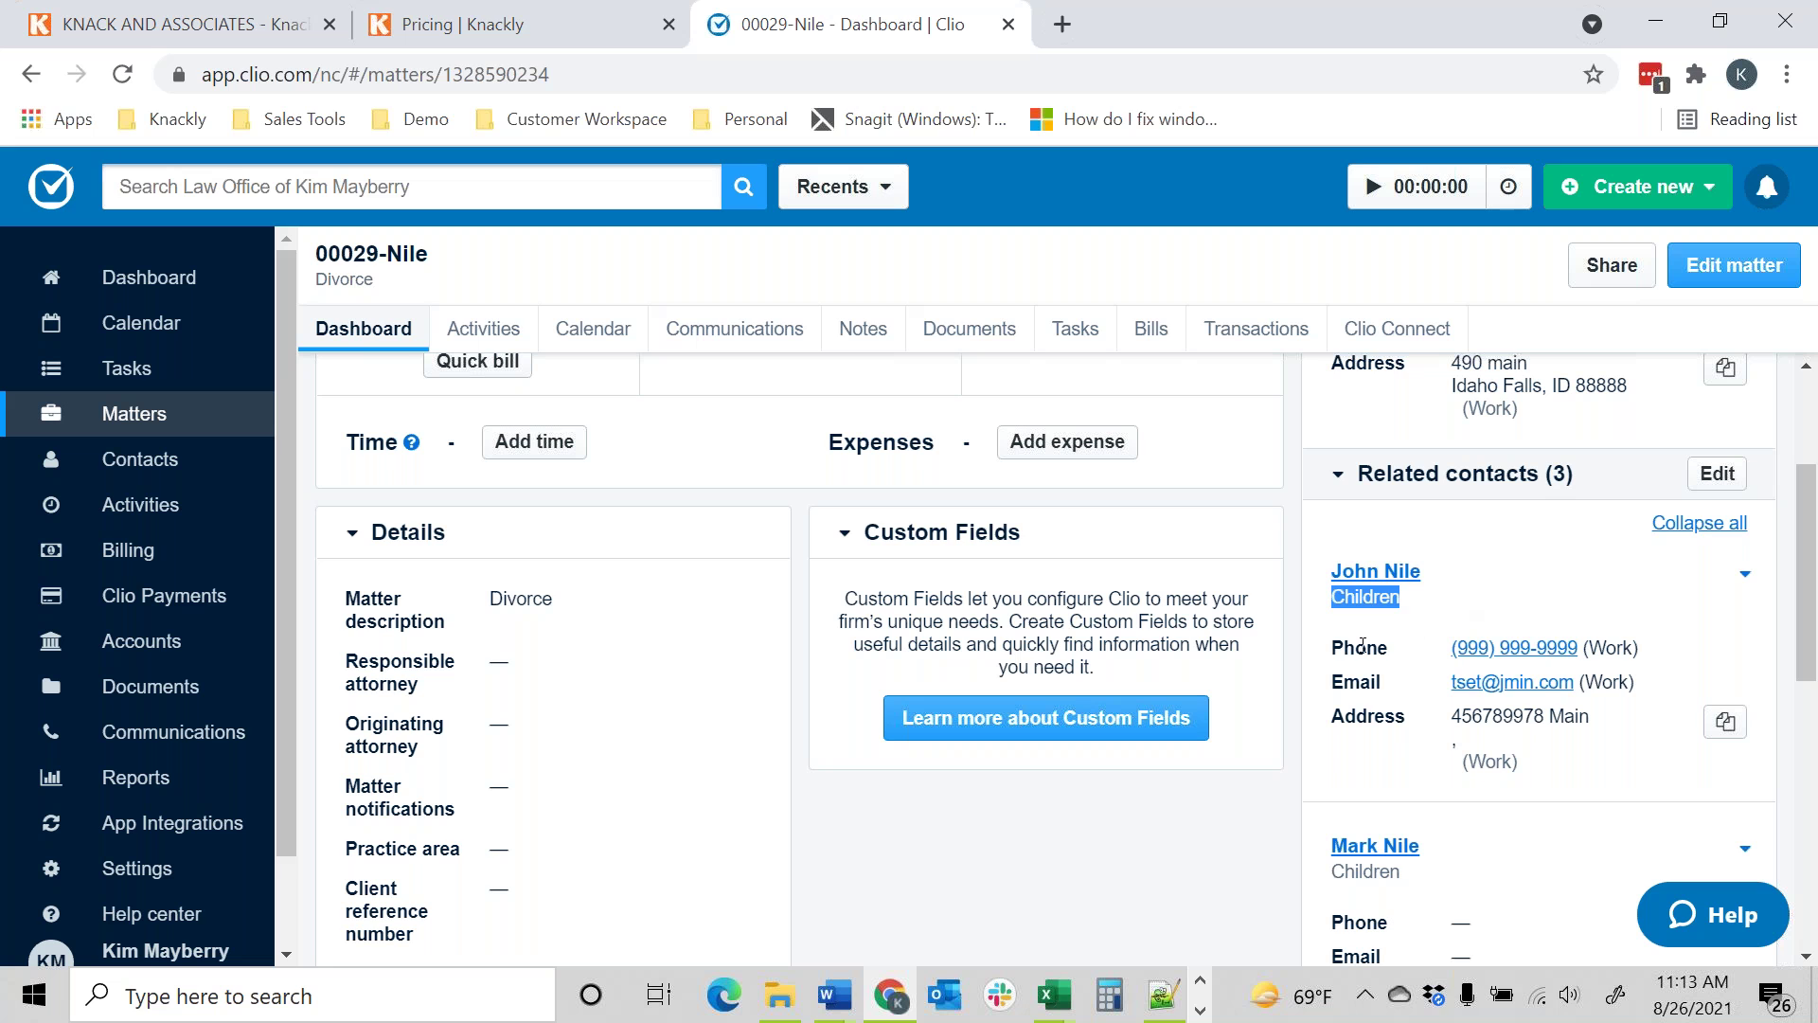
click(1409, 613)
drag(1409, 609, 1329, 608)
scroll(1392, 705, down, 1)
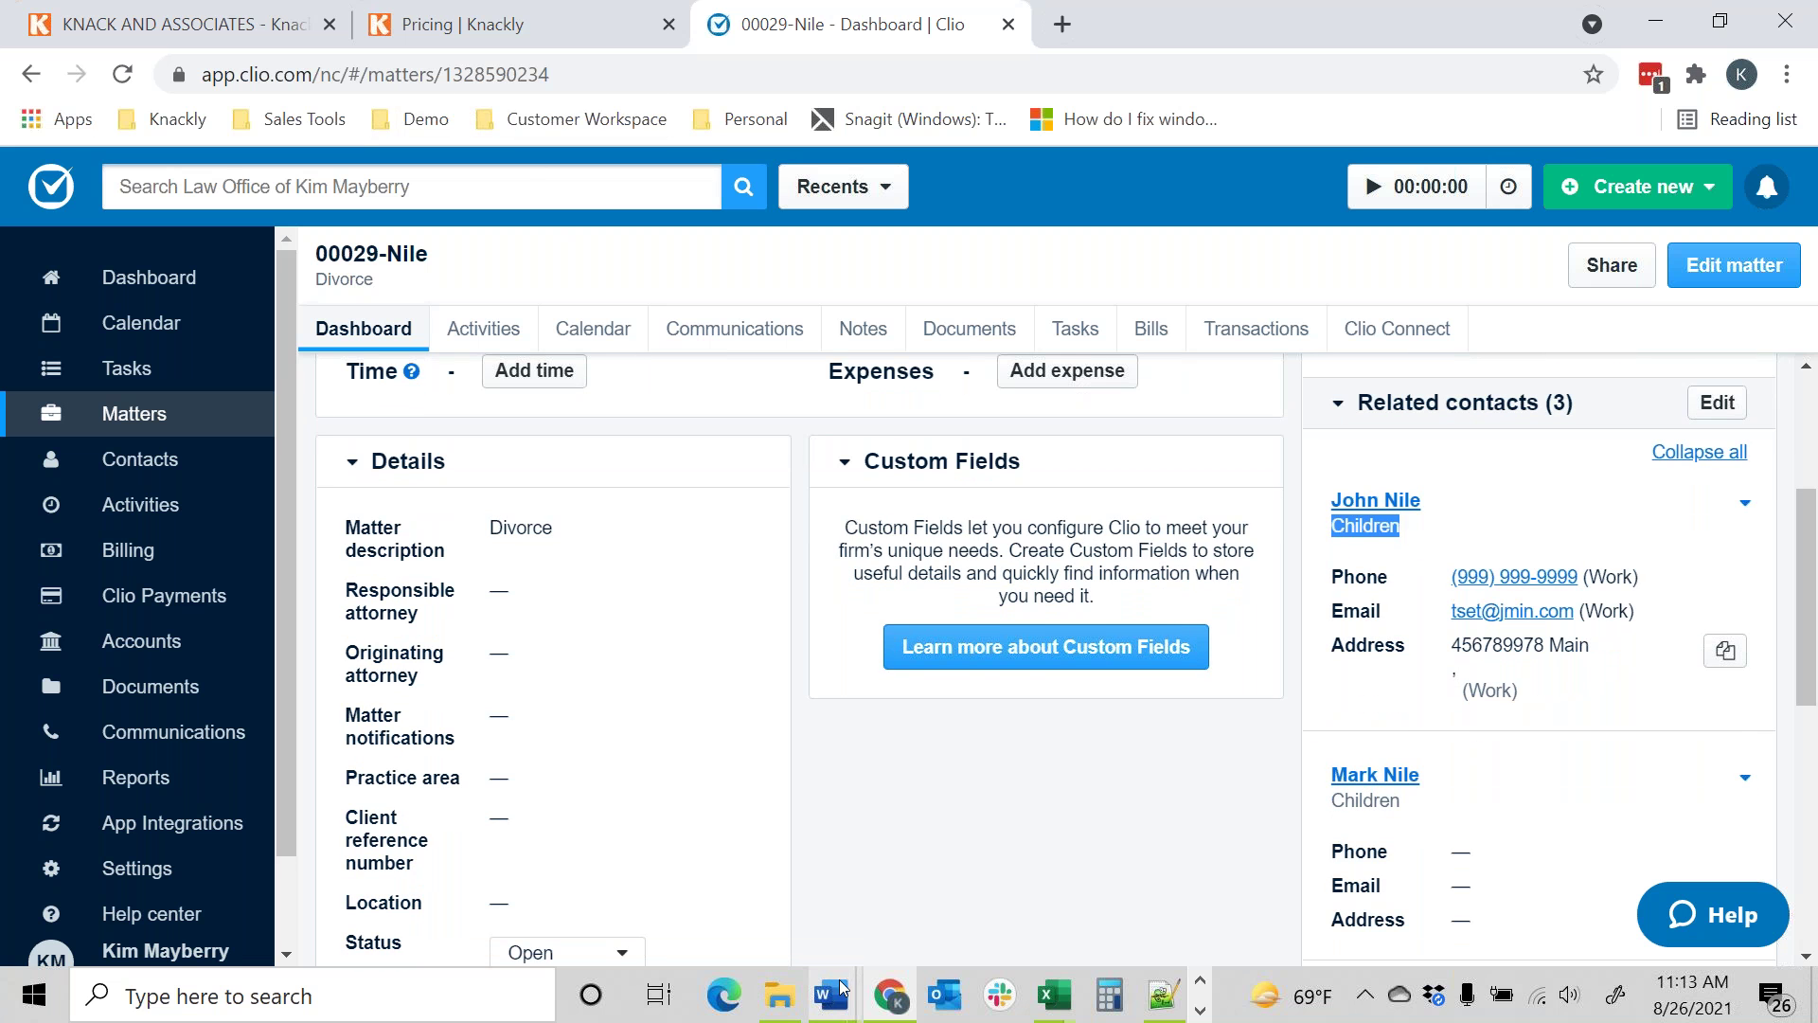
Switch to the DeclarationofGrounds template in Word and examine the Client party's fields, including the Clio relationship, address, email and phone entries
click(830, 1006)
click(900, 907)
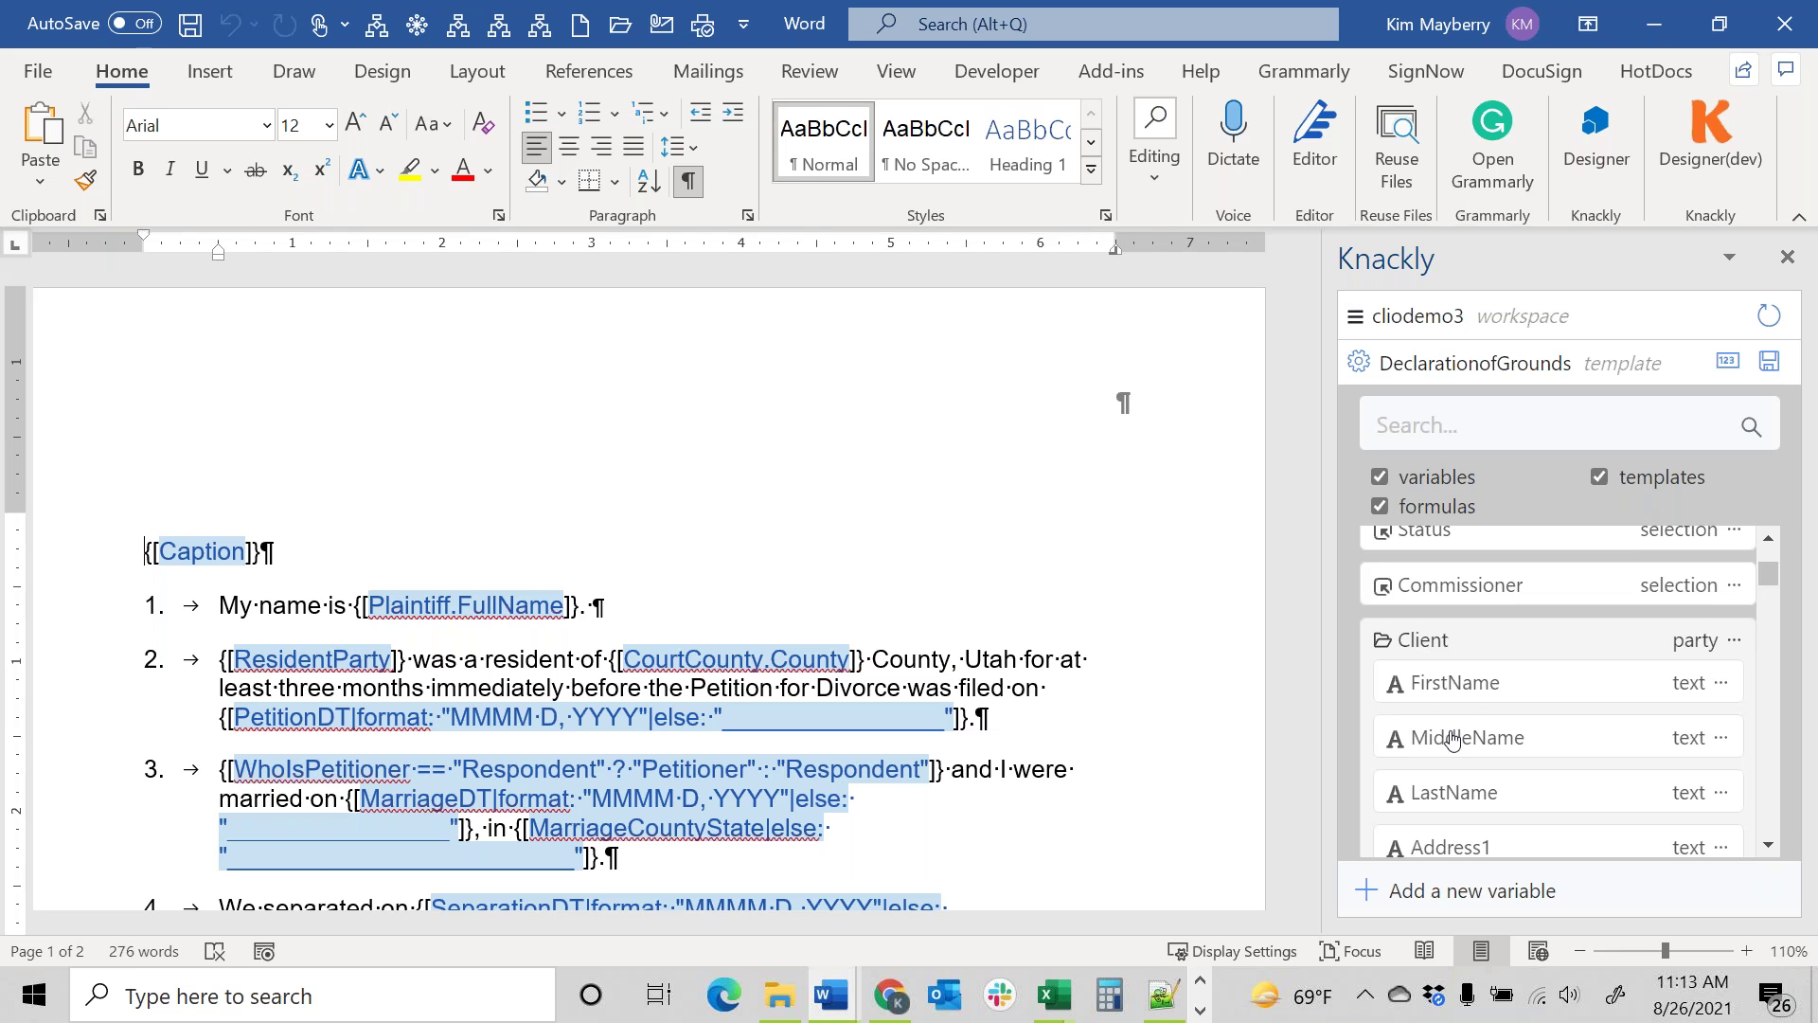
scroll(1506, 786, down, 1)
scroll(1506, 784, down, 4)
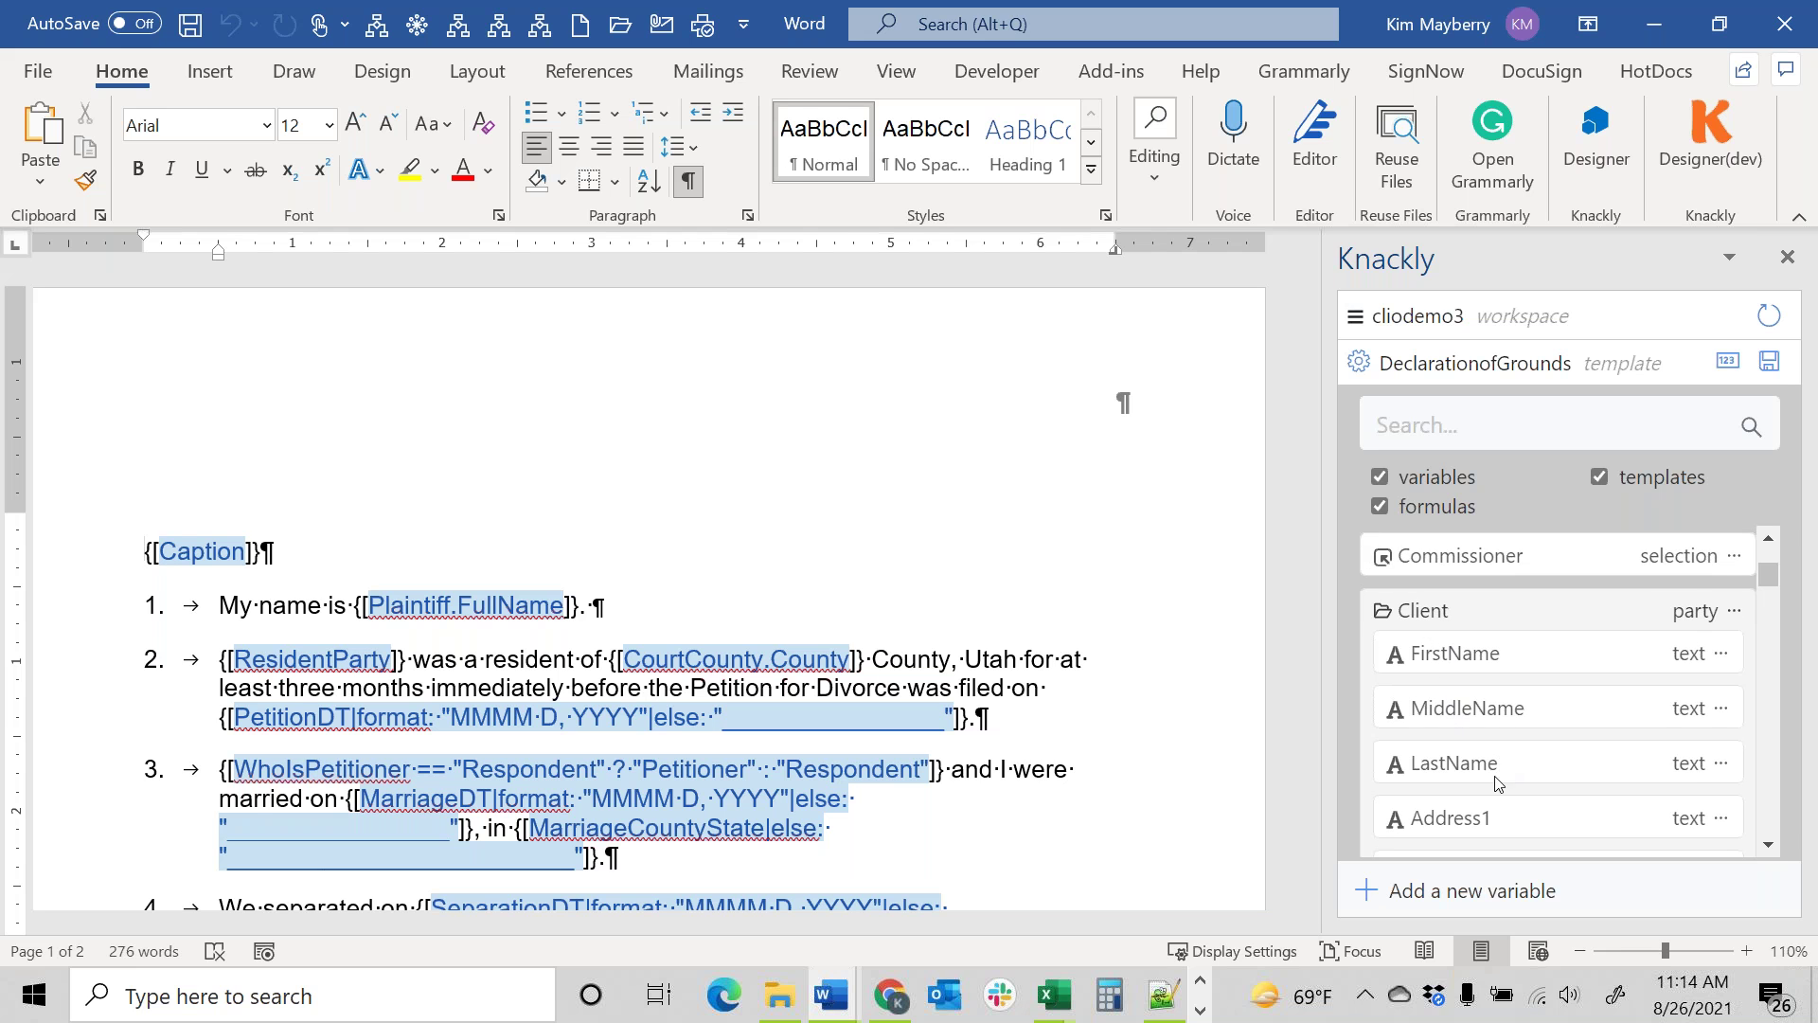
scroll(1479, 798, down, 3)
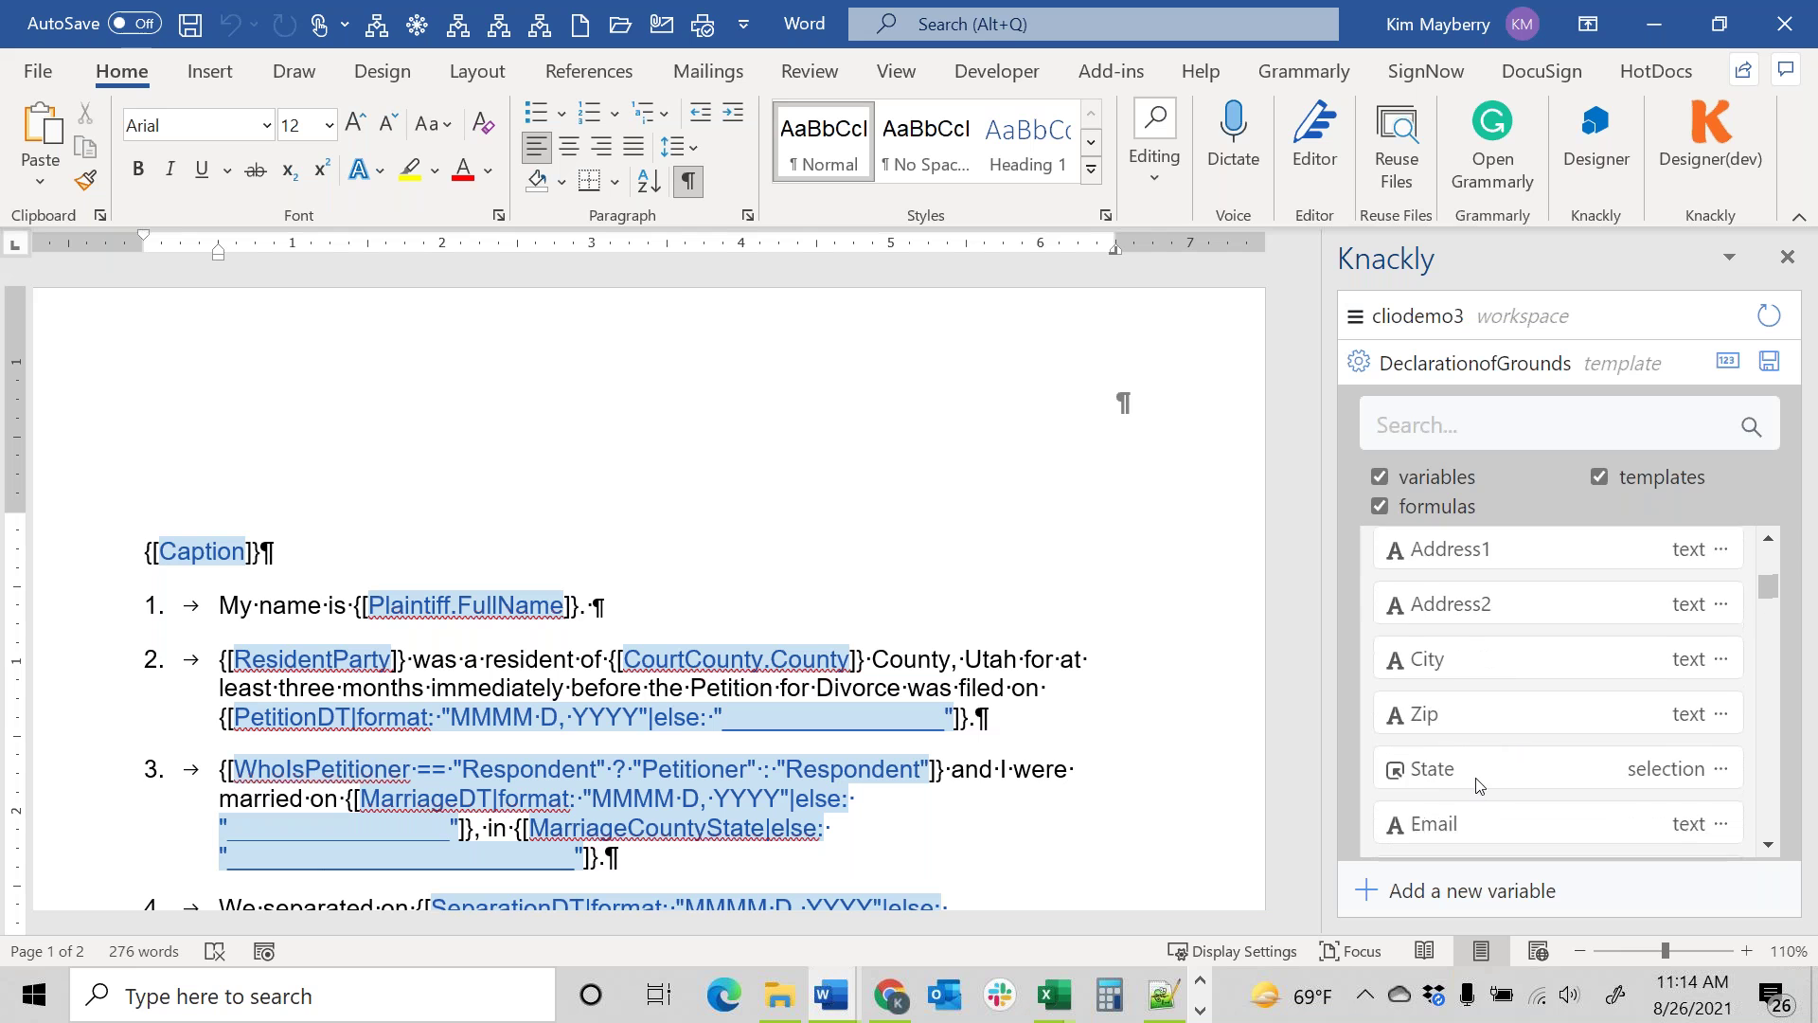
scroll(1504, 772, down, 3)
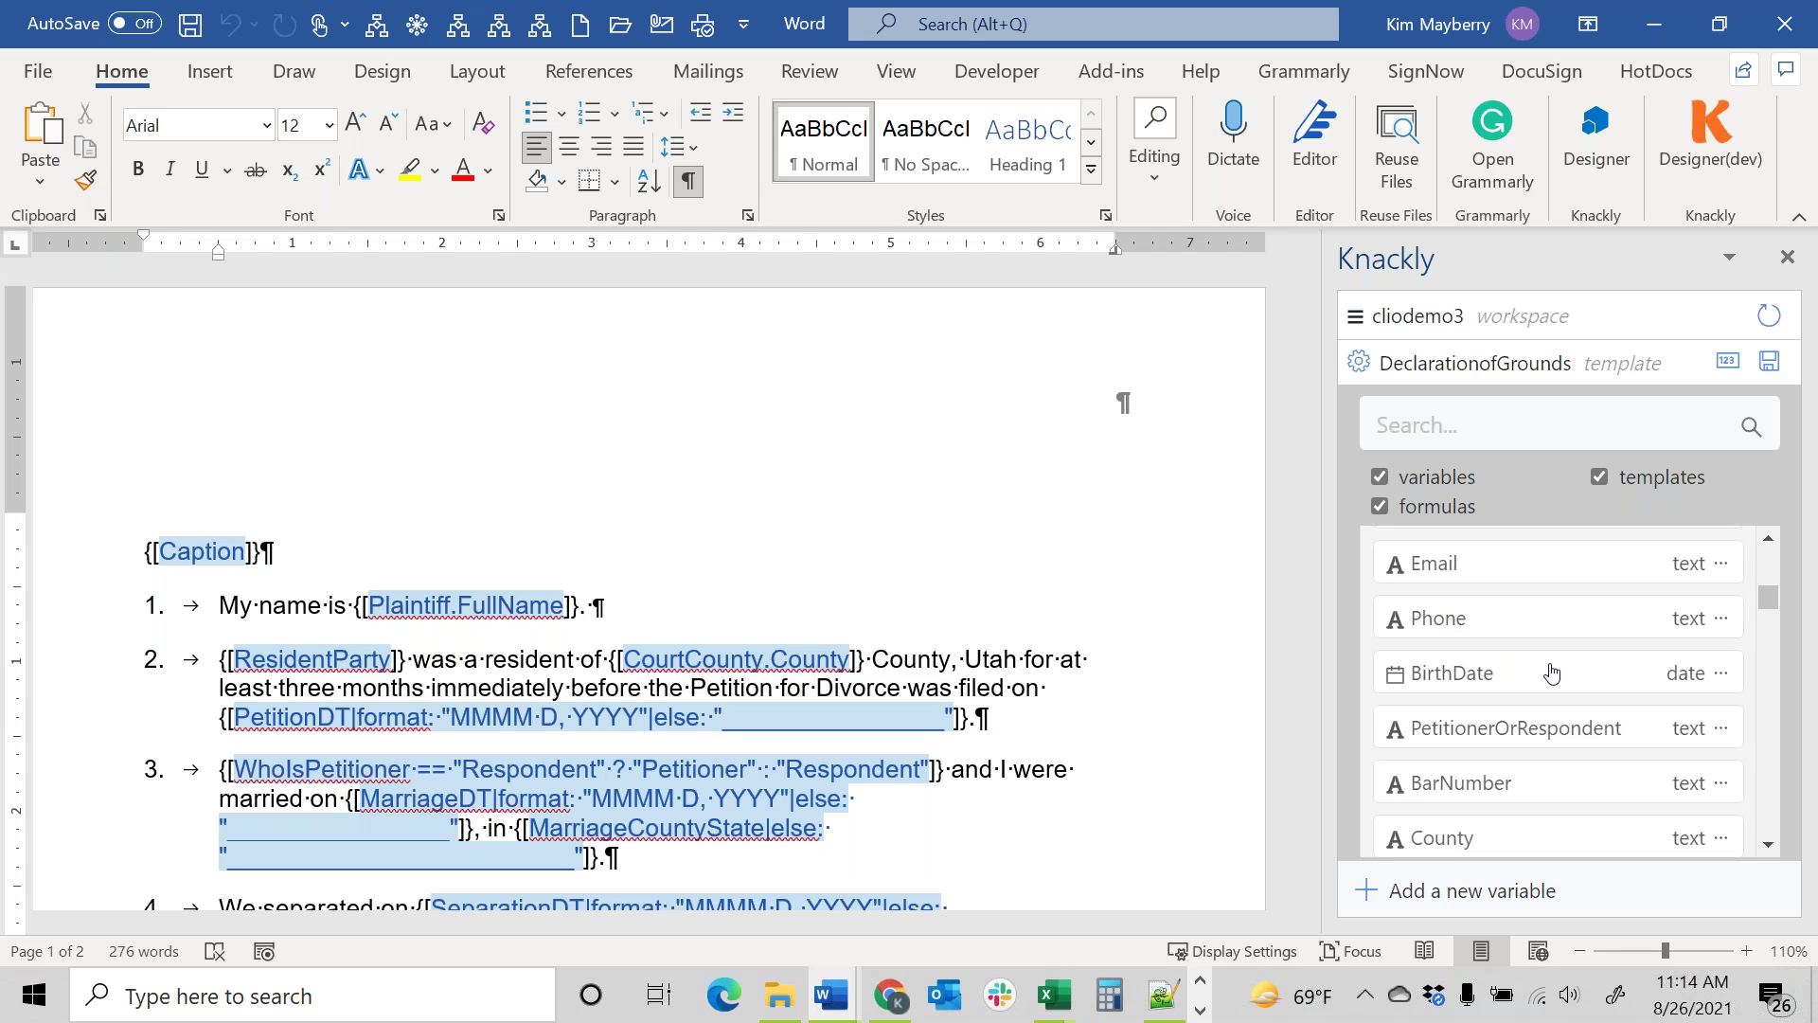
scroll(1558, 671, down, 5)
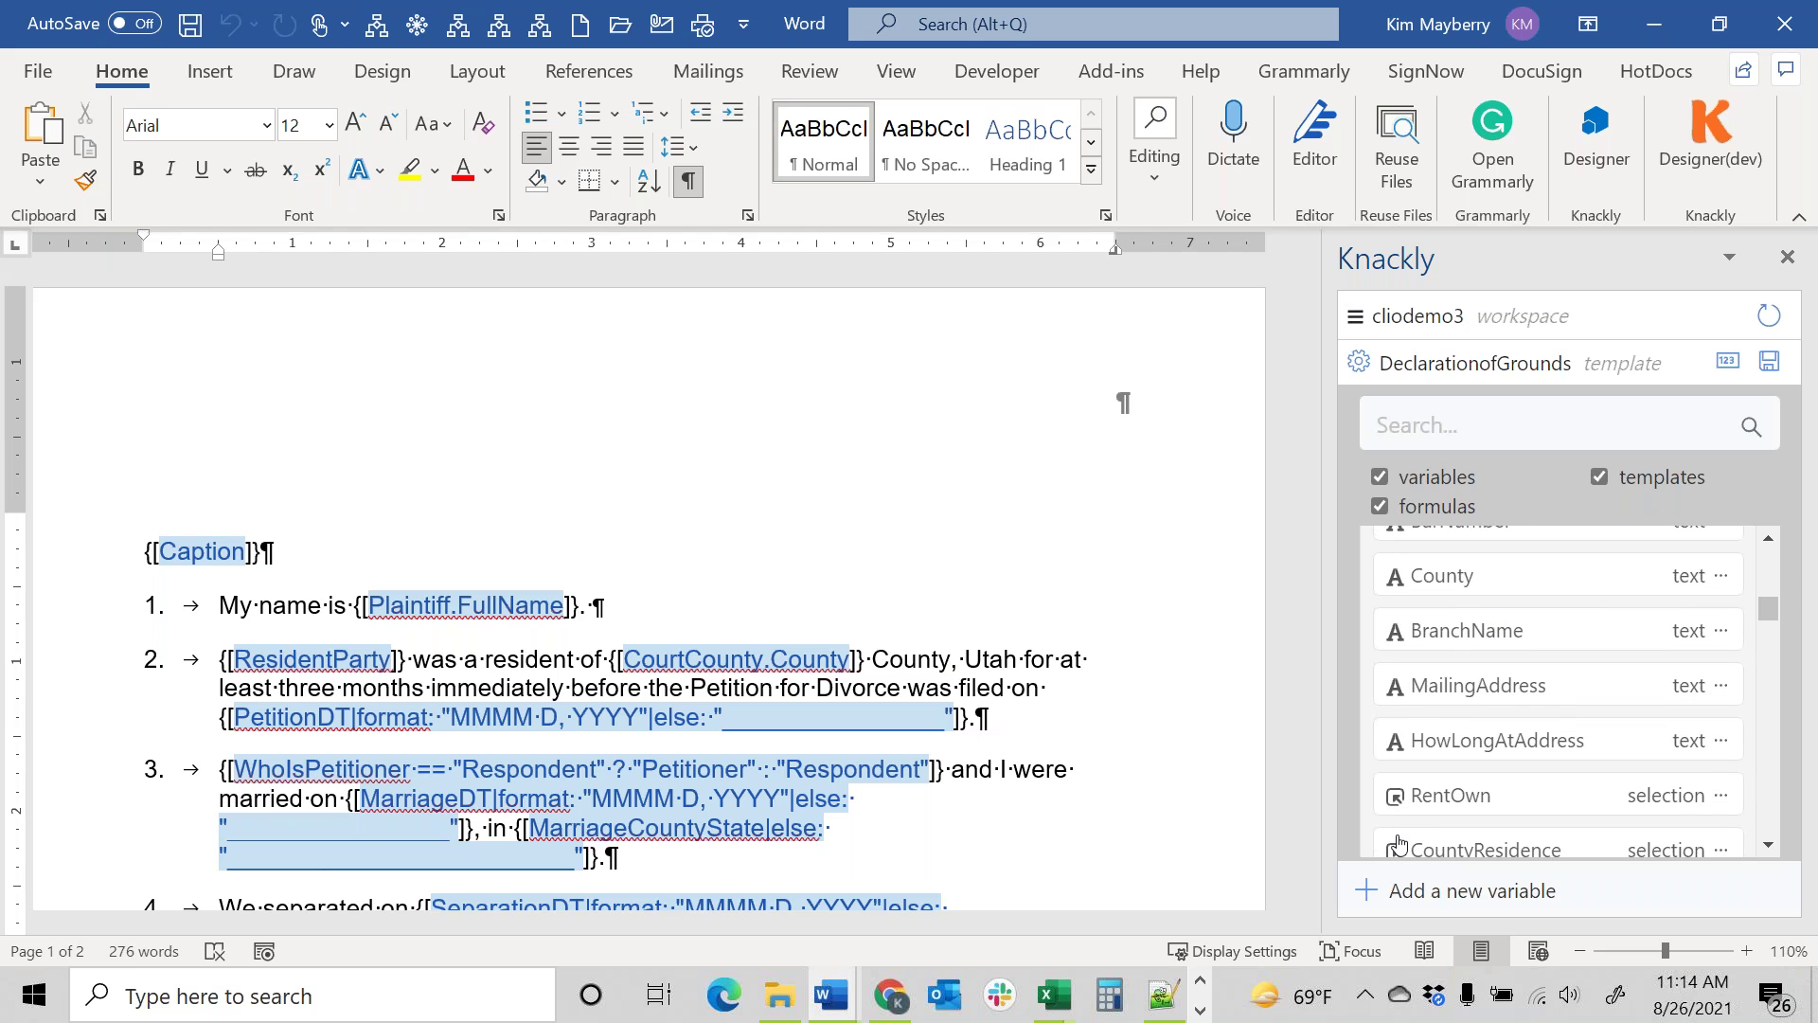
scroll(1515, 738, down, 5)
scroll(1564, 725, down, 5)
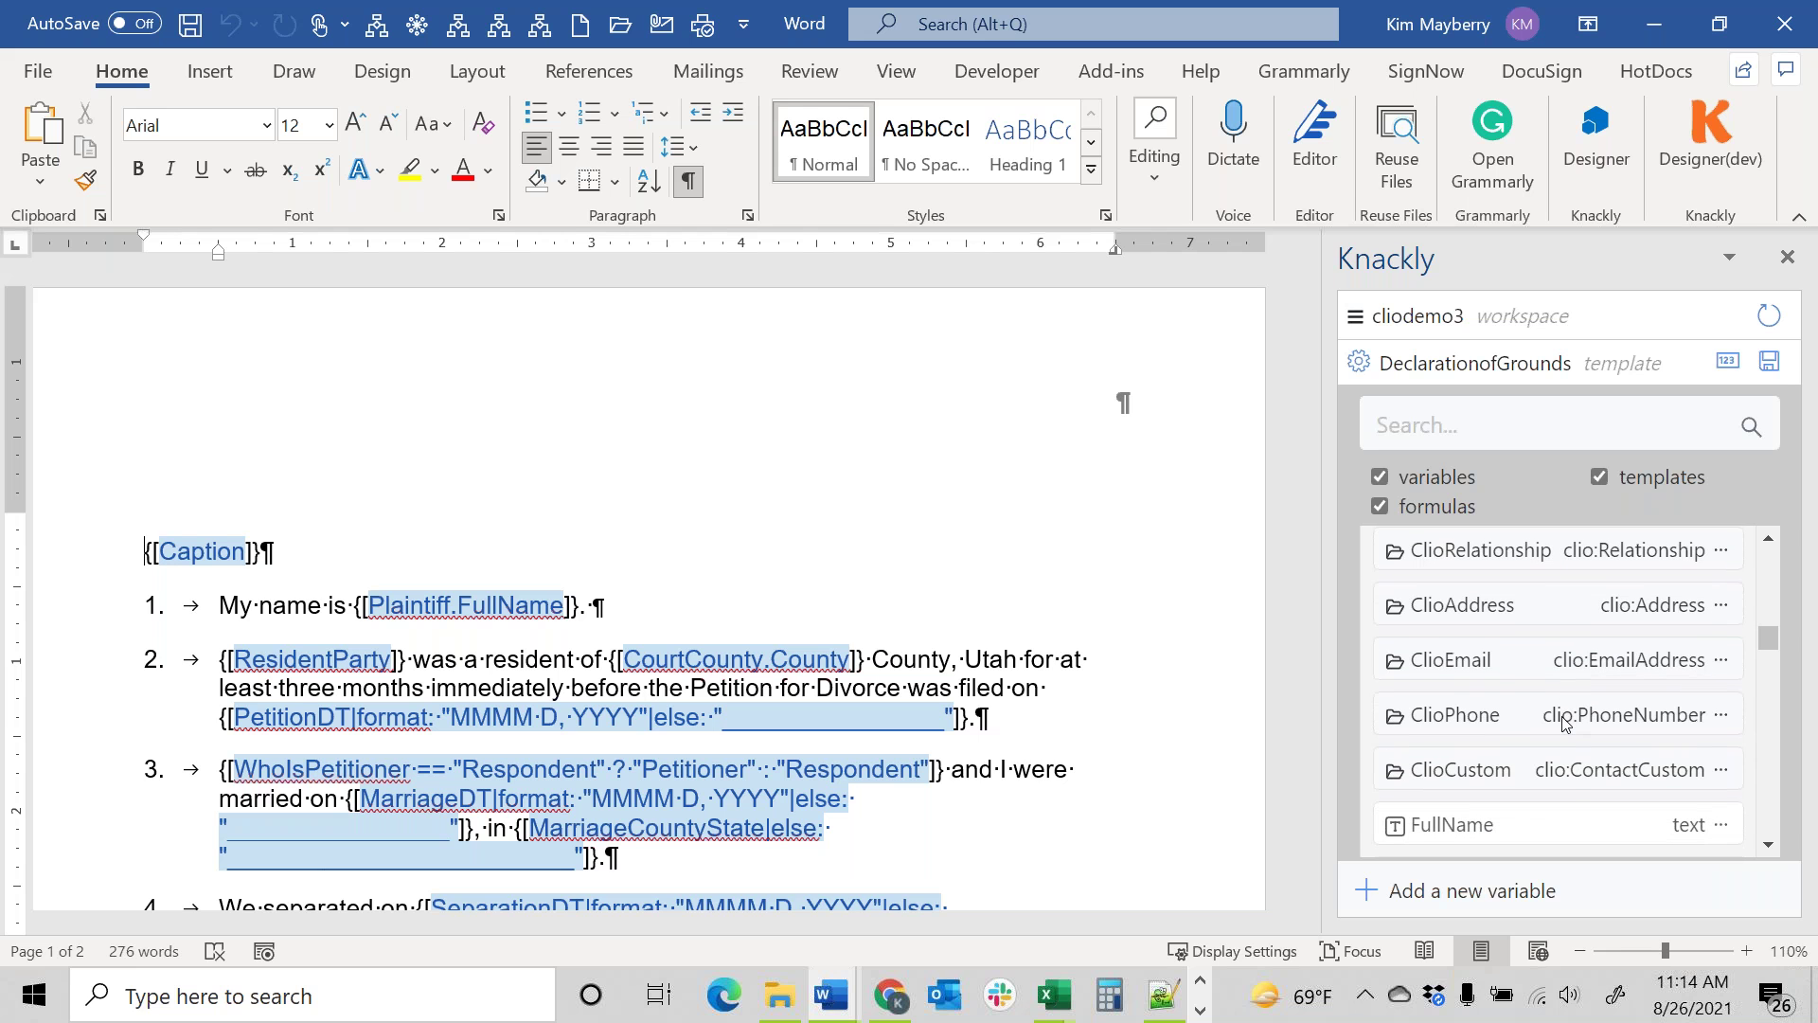
scroll(1563, 720, down, 3)
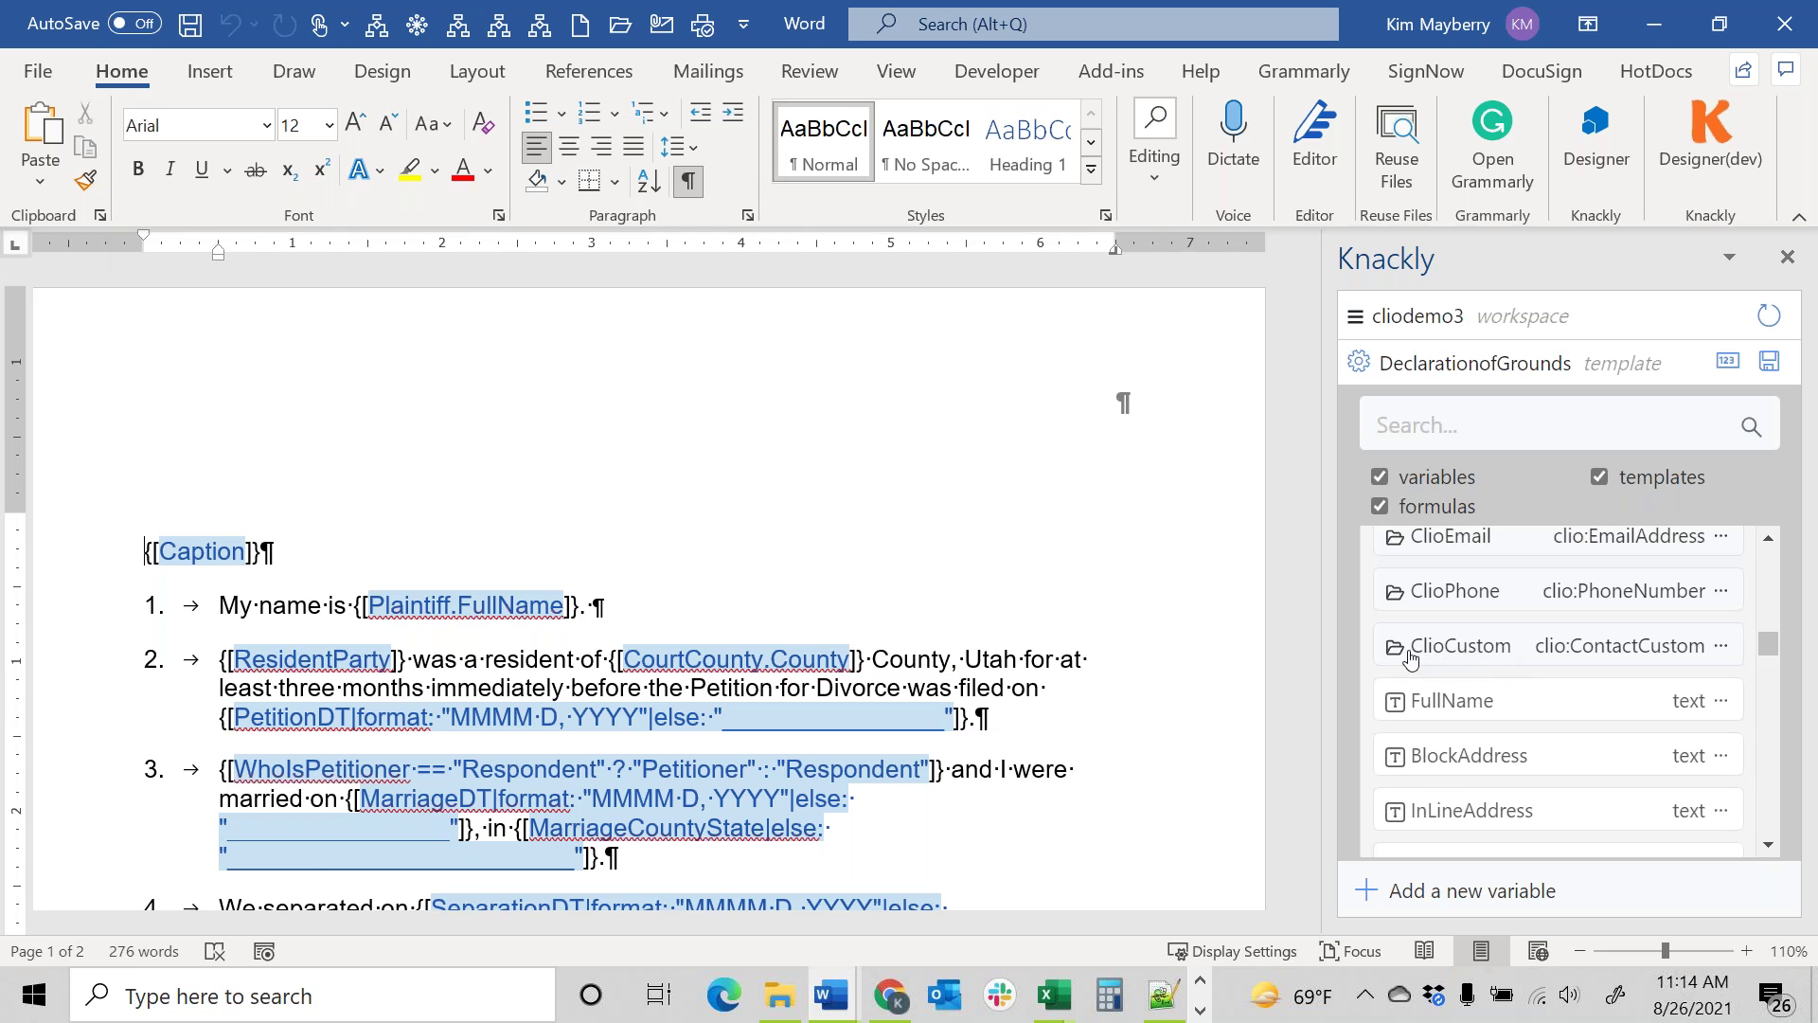
Expand the Client party's ClioCustom group and examine the custom contact fields it contains
click(1456, 660)
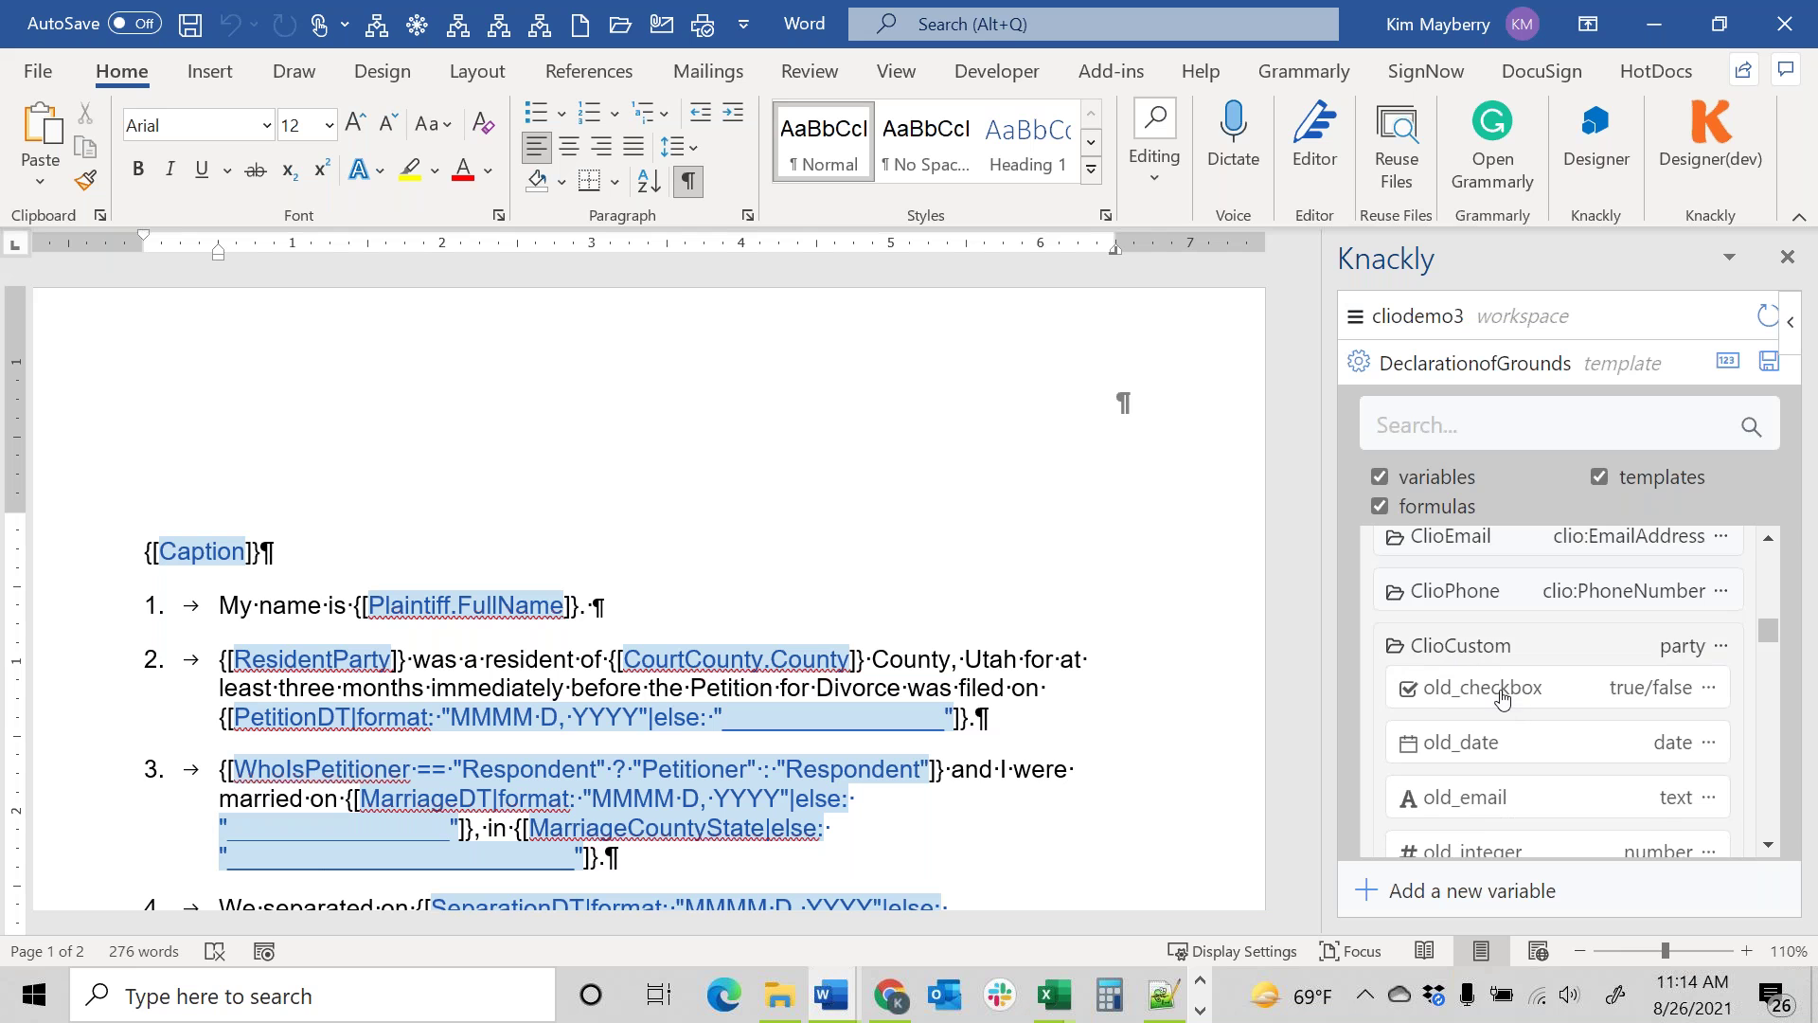
scroll(1501, 698, down, 5)
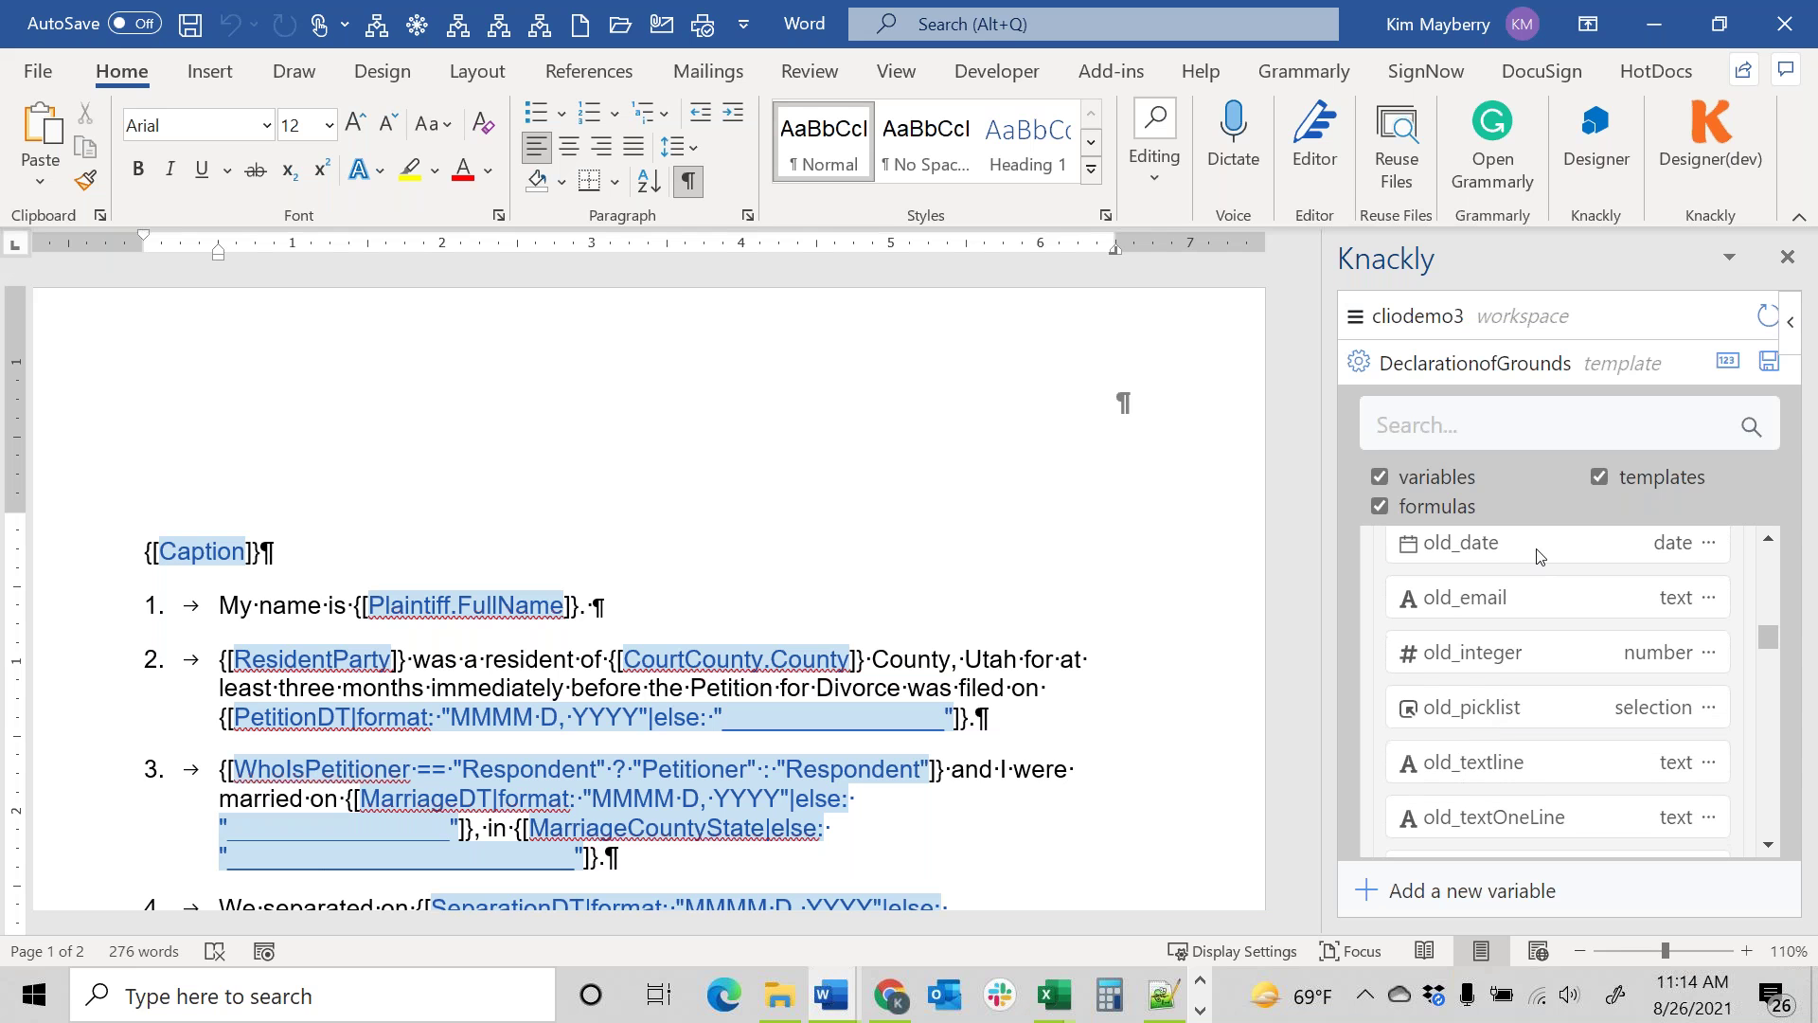
scroll(1503, 649, up, 2)
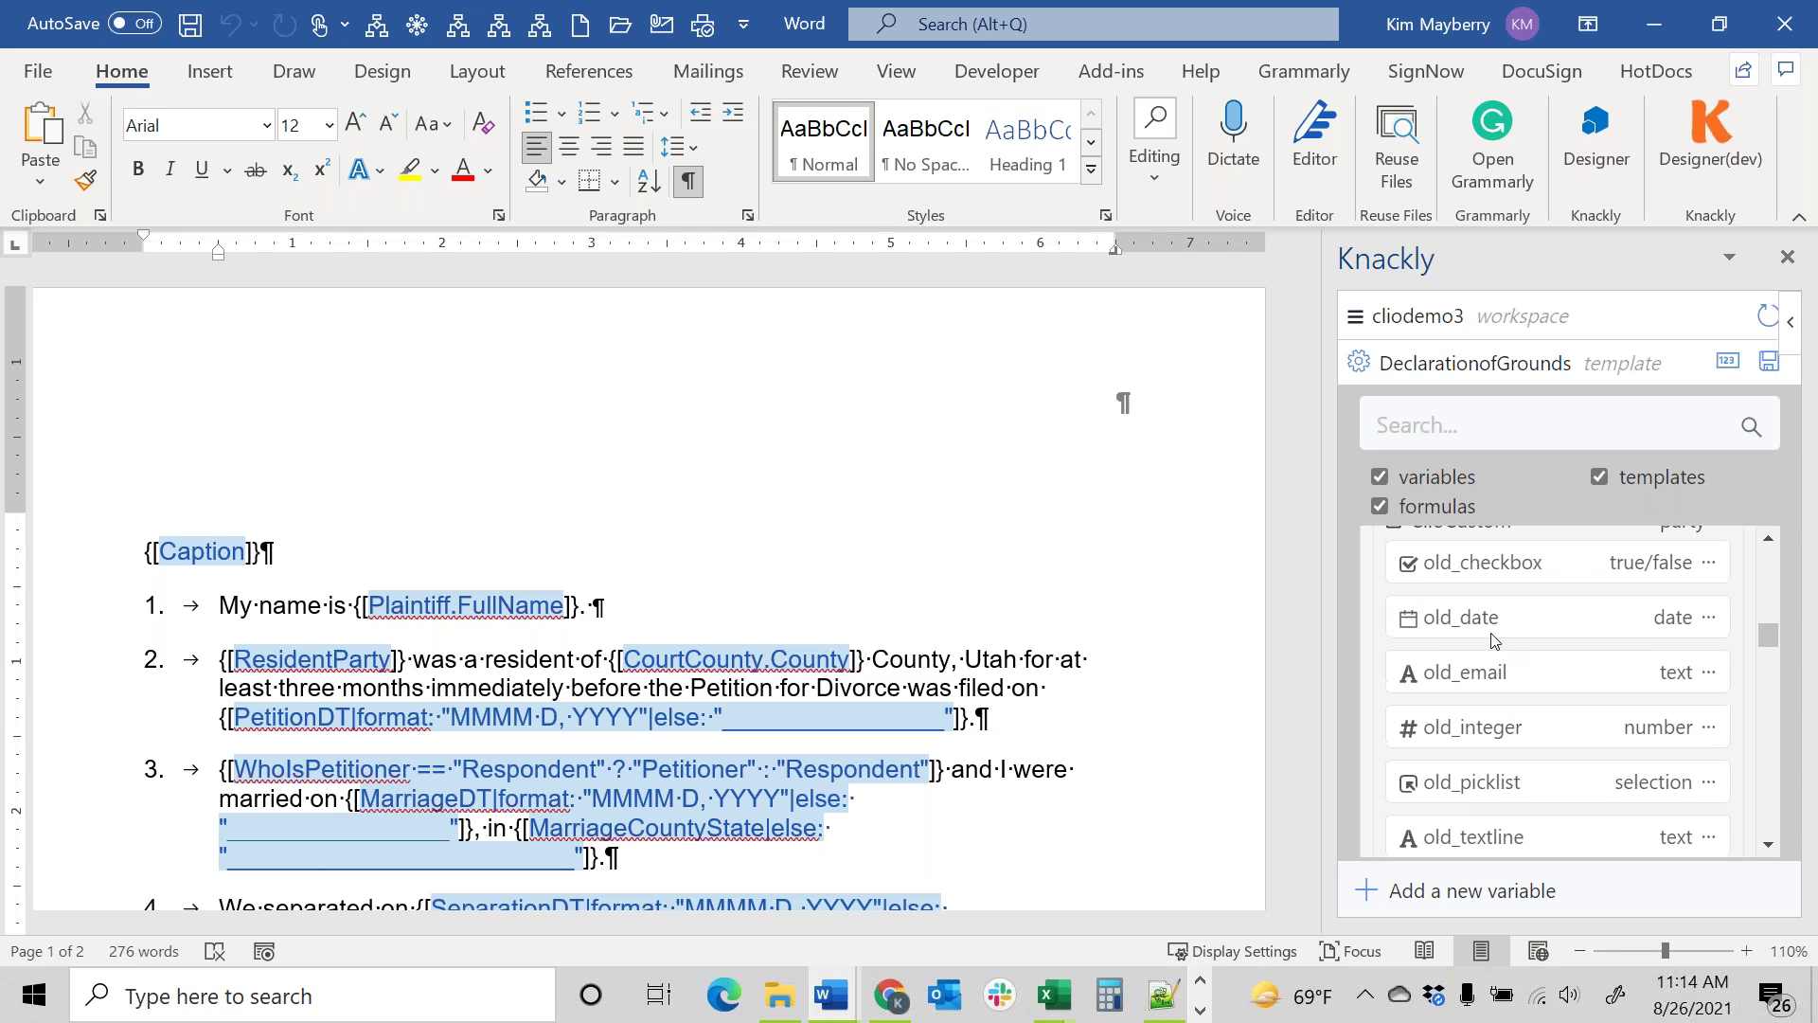